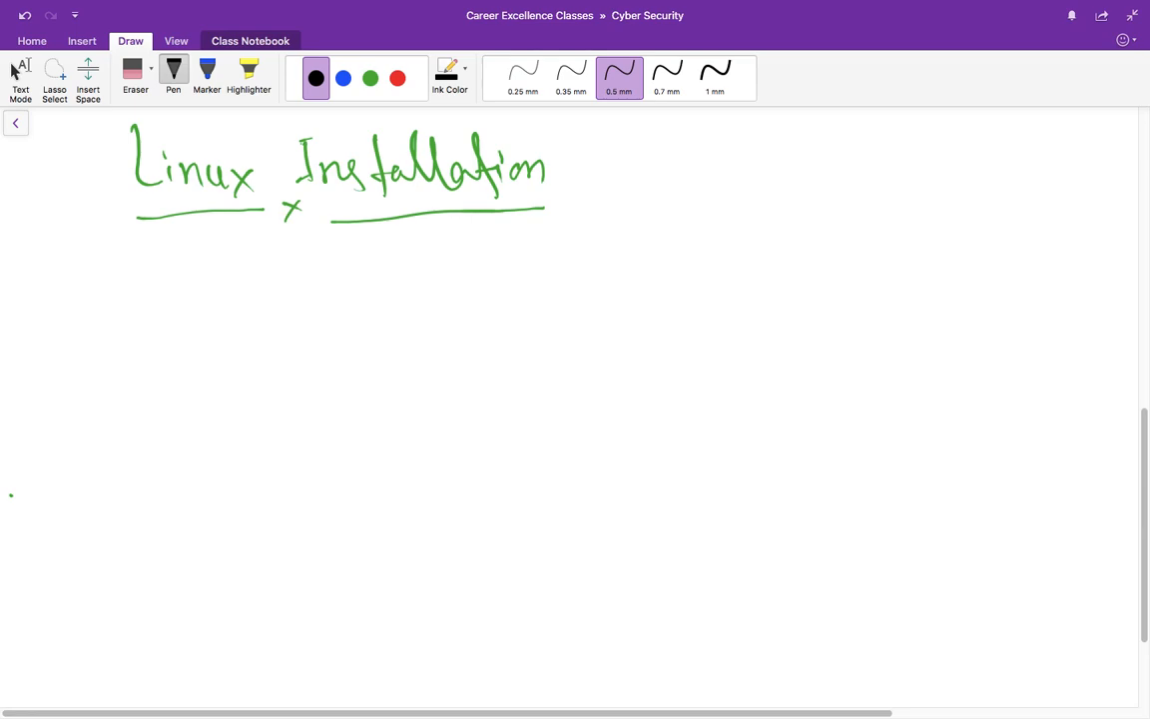
Step: Handwrite the heading '(1) Dual Boot mode:-' in black ink
{"action": "mouse_move", "coordinate": [131, 277]}
{"action": "left_mouse_down"}
{"action": "mouse_move", "coordinate": [133, 305]}
{"action": "mouse_move", "coordinate": [118, 307]}
{"action": "mouse_move", "coordinate": [136, 266]}
{"action": "left_mouse_up"}
{"action": "mouse_move", "coordinate": [210, 303]}
{"action": "left_mouse_down"}
{"action": "mouse_move", "coordinate": [233, 291]}
{"action": "mouse_move", "coordinate": [213, 304]}
{"action": "mouse_move", "coordinate": [300, 307]}
{"action": "left_mouse_up"}
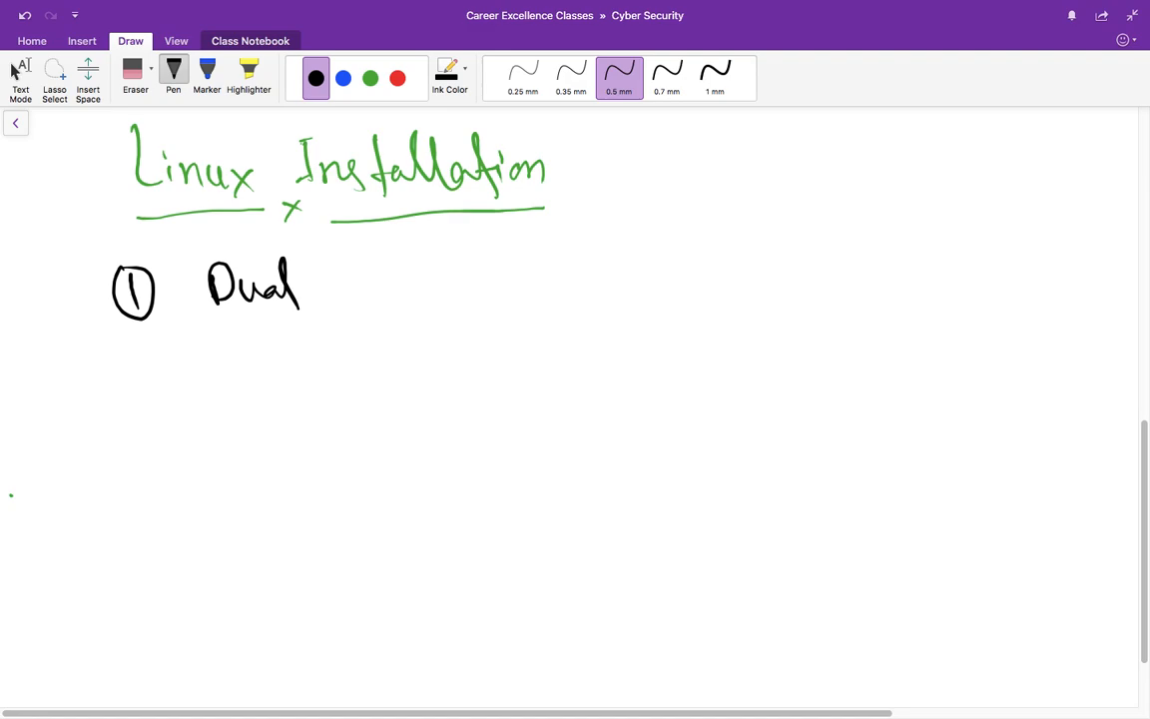
{"action": "left_click_drag", "start_coordinate": [345, 262], "coordinate": [409, 300]}
{"action": "left_click_drag", "start_coordinate": [461, 294], "coordinate": [544, 290]}
{"action": "left_click_drag", "start_coordinate": [564, 280], "coordinate": [586, 282]}
Step: Add the first dashed bullet '2 parallel OS' below the heading
{"action": "left_click_drag", "start_coordinate": [284, 392], "coordinate": [315, 392]}
{"action": "left_click_drag", "start_coordinate": [393, 386], "coordinate": [426, 402]}
{"action": "left_click_drag", "start_coordinate": [471, 364], "coordinate": [474, 425]}
{"action": "mouse_move", "coordinate": [477, 372]}
{"action": "left_mouse_down"}
{"action": "mouse_move", "coordinate": [497, 389]}
{"action": "mouse_move", "coordinate": [517, 394]}
{"action": "mouse_move", "coordinate": [536, 377]}
{"action": "mouse_move", "coordinate": [557, 396]}
{"action": "mouse_move", "coordinate": [573, 350]}
{"action": "left_mouse_up"}
{"action": "mouse_move", "coordinate": [575, 395]}
{"action": "left_mouse_down"}
{"action": "mouse_move", "coordinate": [589, 346]}
{"action": "mouse_move", "coordinate": [614, 399]}
{"action": "left_mouse_up"}
{"action": "left_click_drag", "start_coordinate": [664, 367], "coordinate": [659, 372]}
{"action": "left_click_drag", "start_coordinate": [700, 365], "coordinate": [687, 393]}
Step: Add the second dashed bullet 'run only one at a time'
{"action": "left_click_drag", "start_coordinate": [299, 490], "coordinate": [329, 489]}
{"action": "left_click_drag", "start_coordinate": [407, 477], "coordinate": [487, 479]}
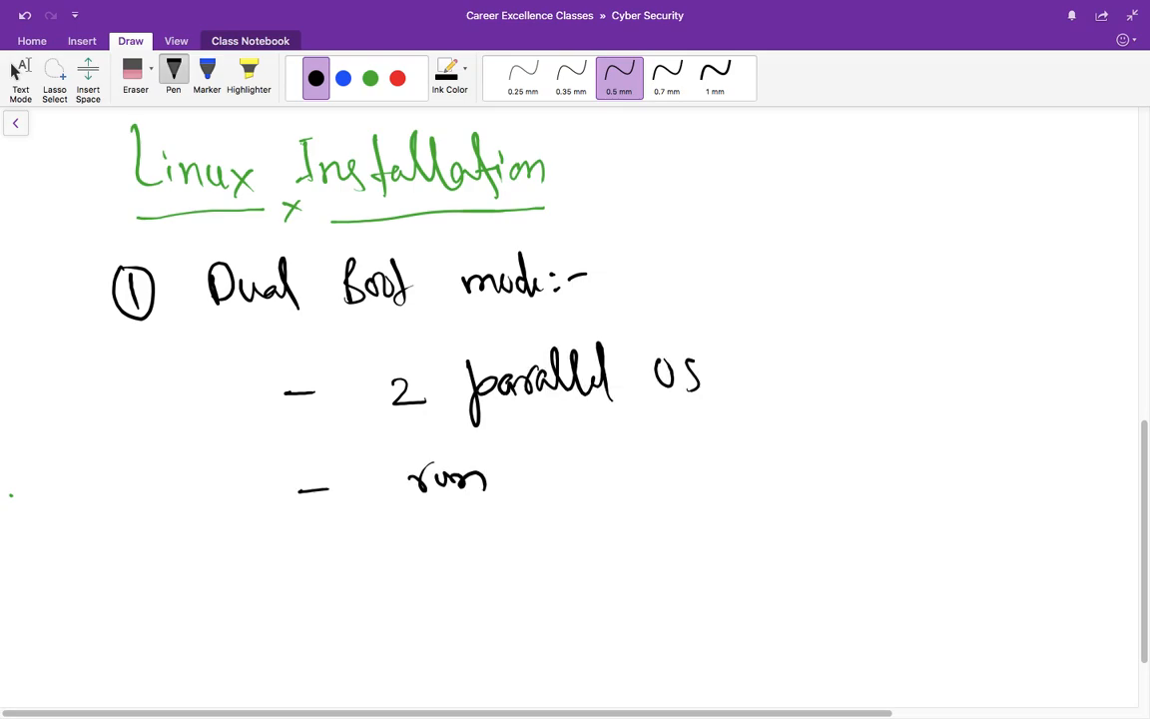
{"action": "mouse_move", "coordinate": [554, 462]}
{"action": "left_mouse_down"}
{"action": "mouse_move", "coordinate": [547, 487]}
{"action": "mouse_move", "coordinate": [587, 470]}
{"action": "mouse_move", "coordinate": [595, 441]}
{"action": "left_mouse_up"}
{"action": "left_click_drag", "start_coordinate": [599, 462], "coordinate": [609, 515]}
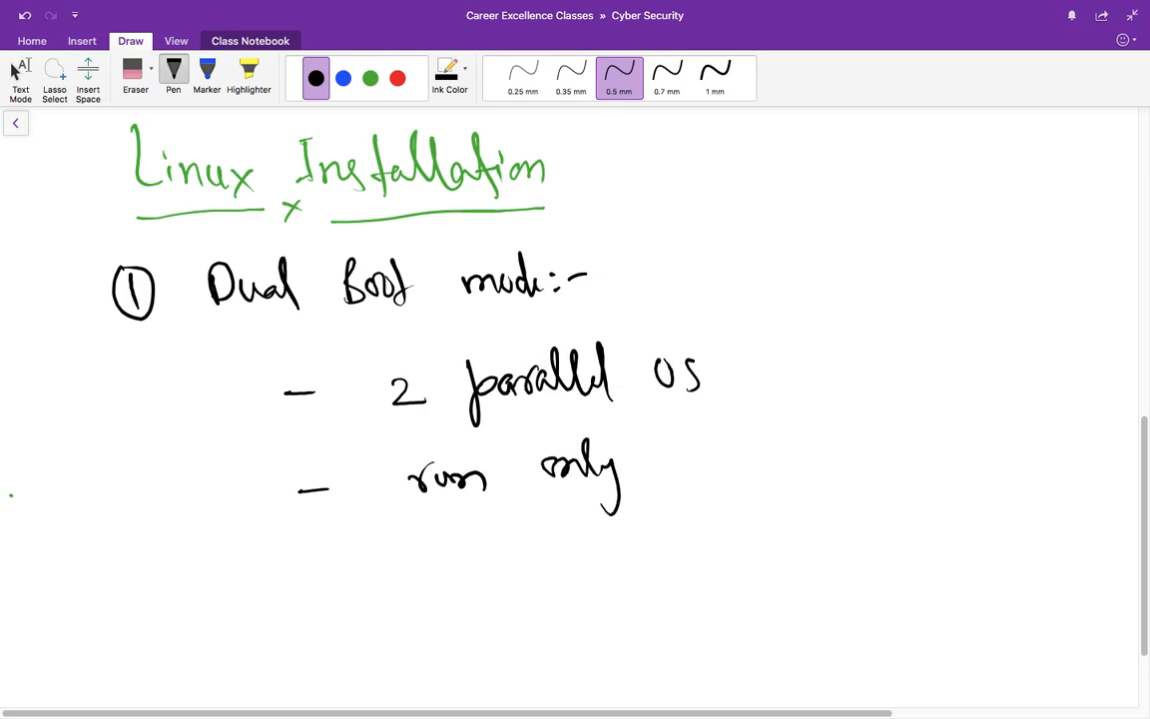
{"action": "left_click_drag", "start_coordinate": [665, 459], "coordinate": [729, 457]}
{"action": "left_click_drag", "start_coordinate": [771, 449], "coordinate": [797, 440]}
{"action": "left_click_drag", "start_coordinate": [800, 421], "coordinate": [798, 458]}
{"action": "left_click_drag", "start_coordinate": [786, 443], "coordinate": [814, 437]}
{"action": "left_click_drag", "start_coordinate": [868, 435], "coordinate": [870, 449]}
{"action": "left_click_drag", "start_coordinate": [914, 417], "coordinate": [960, 405]}
{"action": "left_click_drag", "start_coordinate": [926, 409], "coordinate": [920, 451]}
{"action": "left_click_drag", "start_coordinate": [933, 439], "coordinate": [996, 432]}
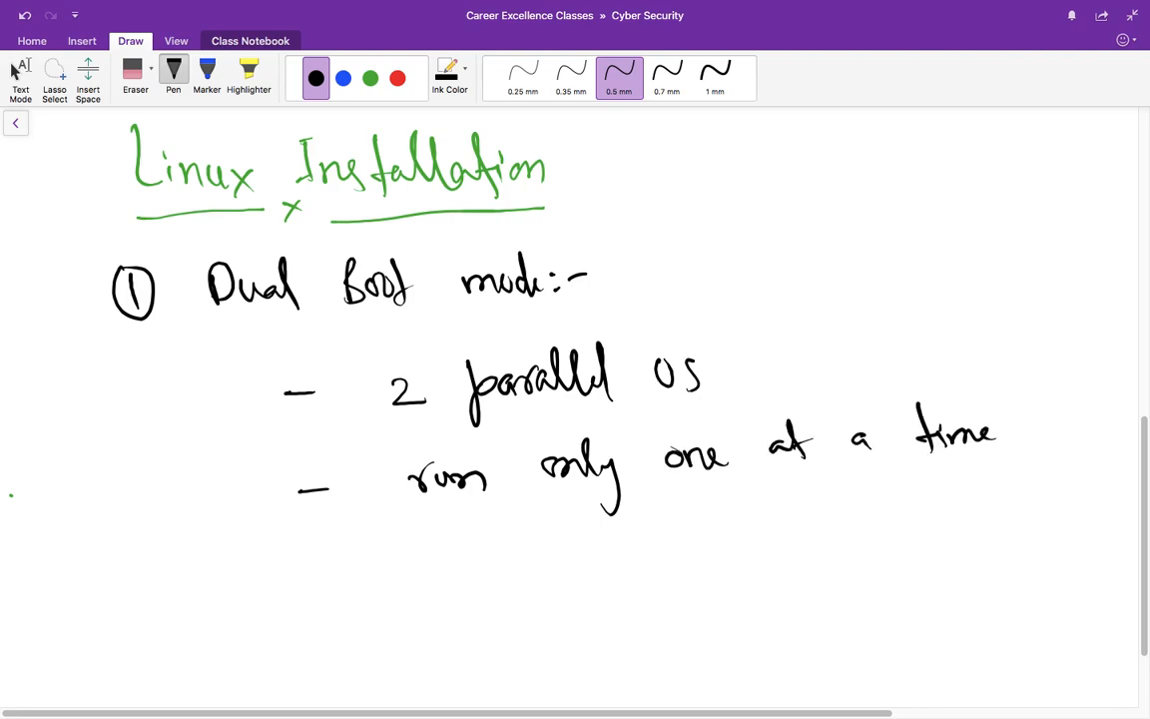
Step: Add the third bullet 'less RAM' and tick Dual Boot mode with a check mark
{"action": "left_click_drag", "start_coordinate": [295, 561], "coordinate": [329, 559]}
{"action": "mouse_move", "coordinate": [397, 527]}
{"action": "left_mouse_down"}
{"action": "mouse_move", "coordinate": [399, 571]}
{"action": "mouse_move", "coordinate": [427, 569]}
{"action": "left_mouse_up"}
{"action": "left_click_drag", "start_coordinate": [447, 547], "coordinate": [441, 569]}
{"action": "mouse_move", "coordinate": [512, 535]}
{"action": "left_mouse_down"}
{"action": "mouse_move", "coordinate": [513, 567]}
{"action": "mouse_move", "coordinate": [599, 564]}
{"action": "left_mouse_up"}
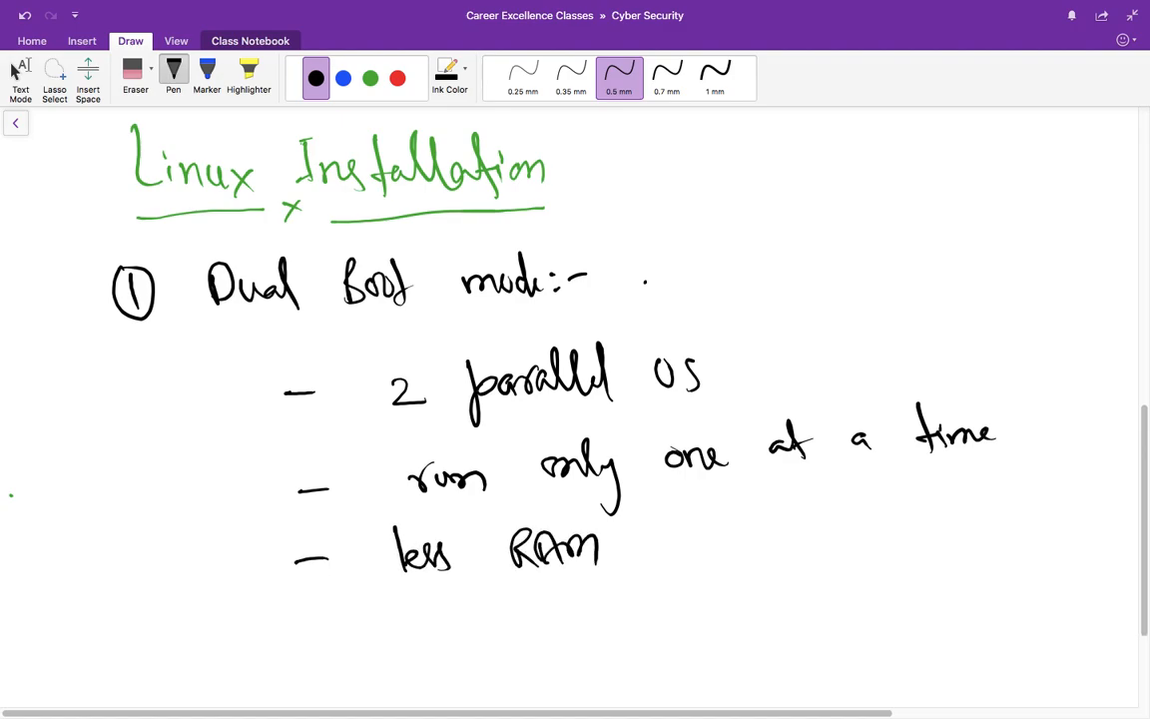
{"action": "left_click_drag", "start_coordinate": [644, 282], "coordinate": [730, 249]}
Step: Write '(2) Virtual Box or VmWare' and underline both Virtual Box and VmWare
{"action": "scroll", "coordinate": [575, 399], "scroll_direction": "down", "scroll_amount": 1}
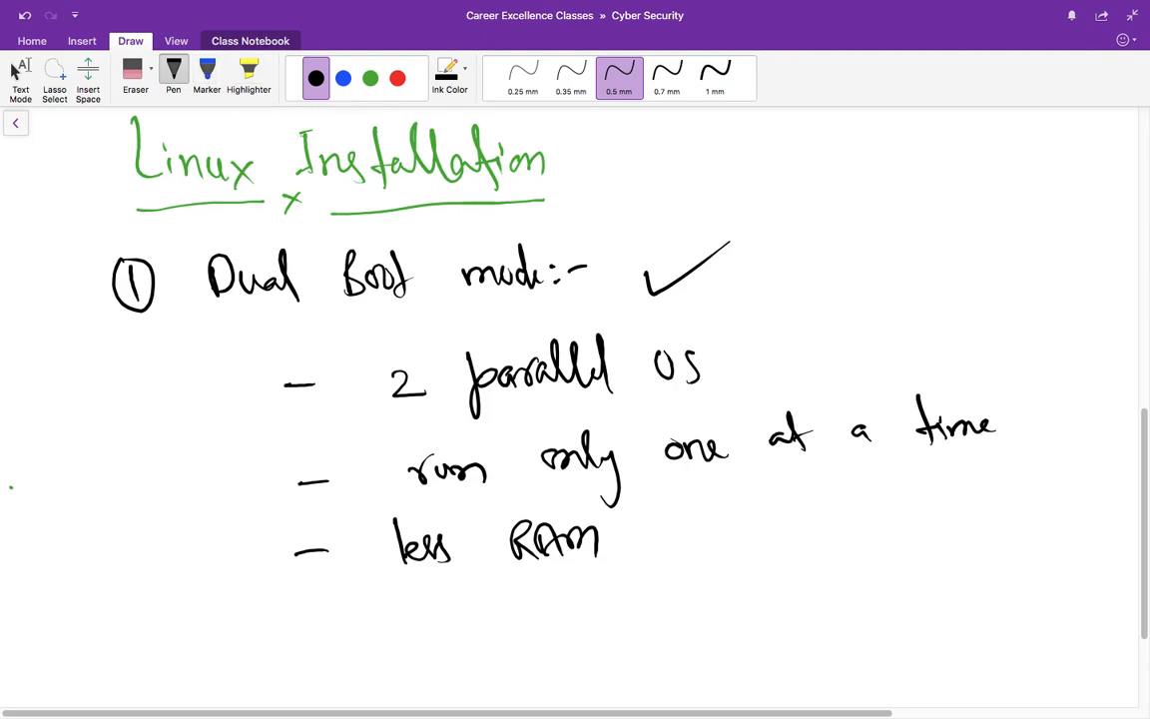
{"action": "scroll", "coordinate": [575, 399], "scroll_direction": "down", "scroll_amount": 5}
{"action": "mouse_move", "coordinate": [110, 465]}
{"action": "left_mouse_down"}
{"action": "mouse_move", "coordinate": [127, 496]}
{"action": "mouse_move", "coordinate": [109, 454]}
{"action": "left_mouse_up"}
{"action": "mouse_move", "coordinate": [208, 469]}
{"action": "left_mouse_down"}
{"action": "mouse_move", "coordinate": [223, 499]}
{"action": "mouse_move", "coordinate": [688, 454]}
{"action": "left_mouse_up"}
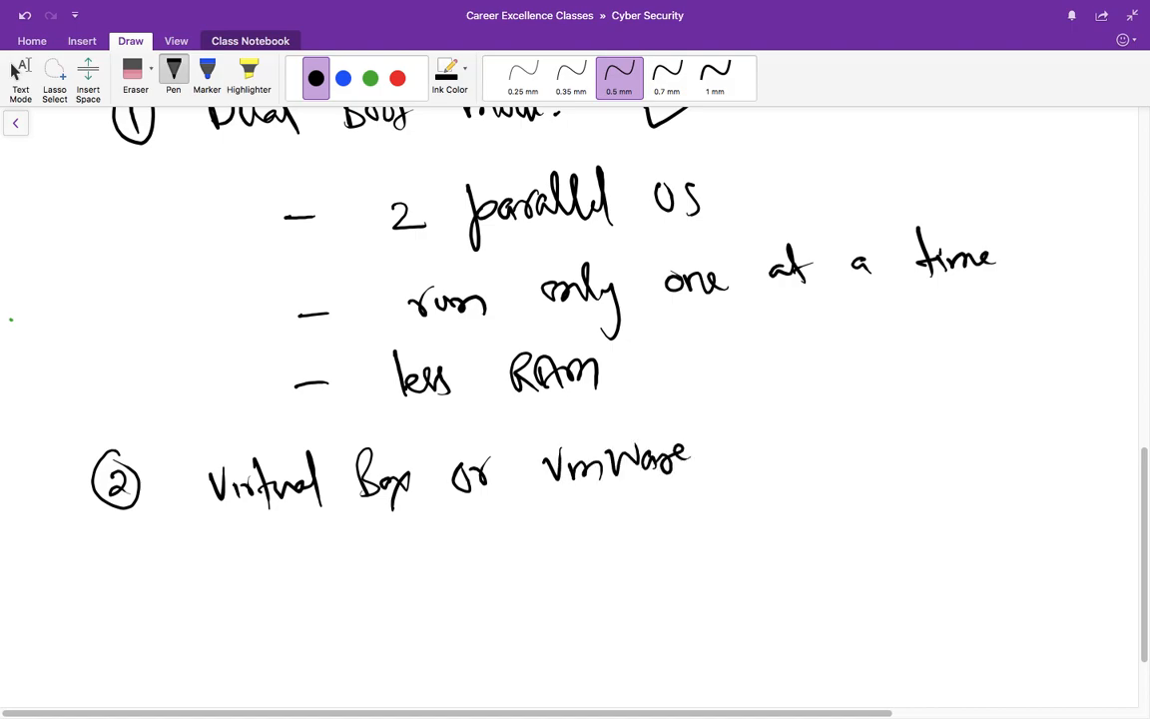
{"action": "left_click_drag", "start_coordinate": [215, 521], "coordinate": [397, 509]}
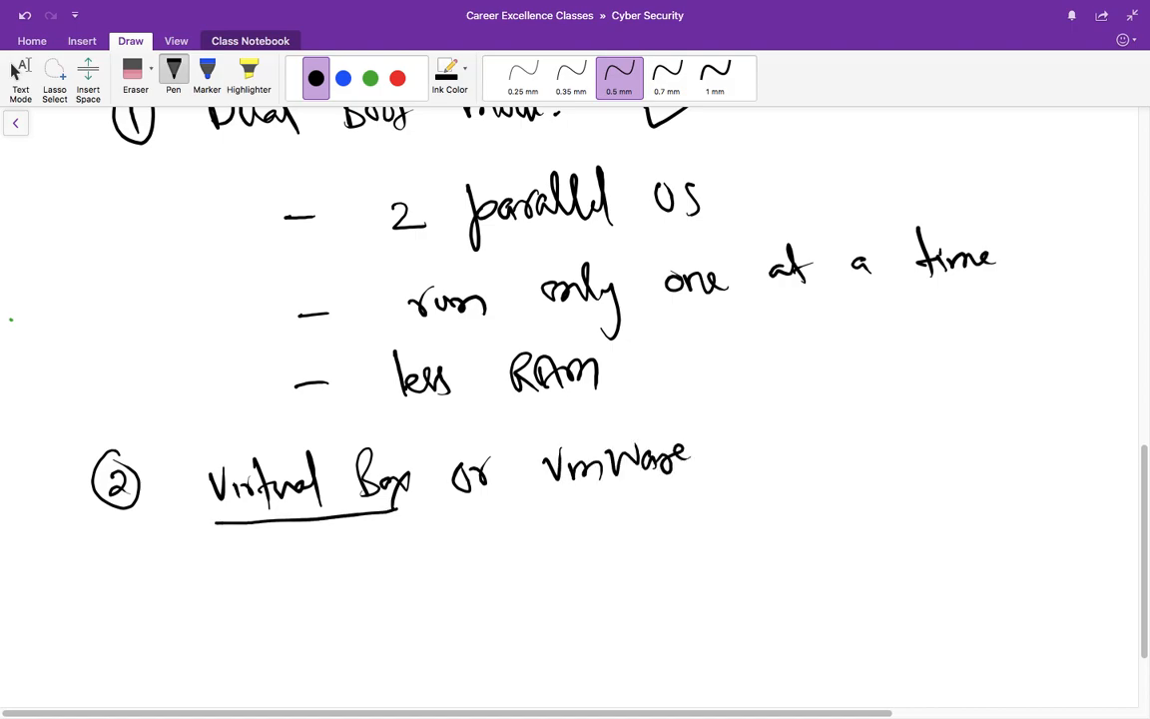
{"action": "left_click_drag", "start_coordinate": [548, 493], "coordinate": [712, 488]}
Step: Write 'Install as many as possible' below it and add a check mark
{"action": "left_click_drag", "start_coordinate": [254, 547], "coordinate": [375, 577]}
{"action": "left_click_drag", "start_coordinate": [444, 559], "coordinate": [478, 571]}
{"action": "left_click_drag", "start_coordinate": [535, 564], "coordinate": [625, 602]}
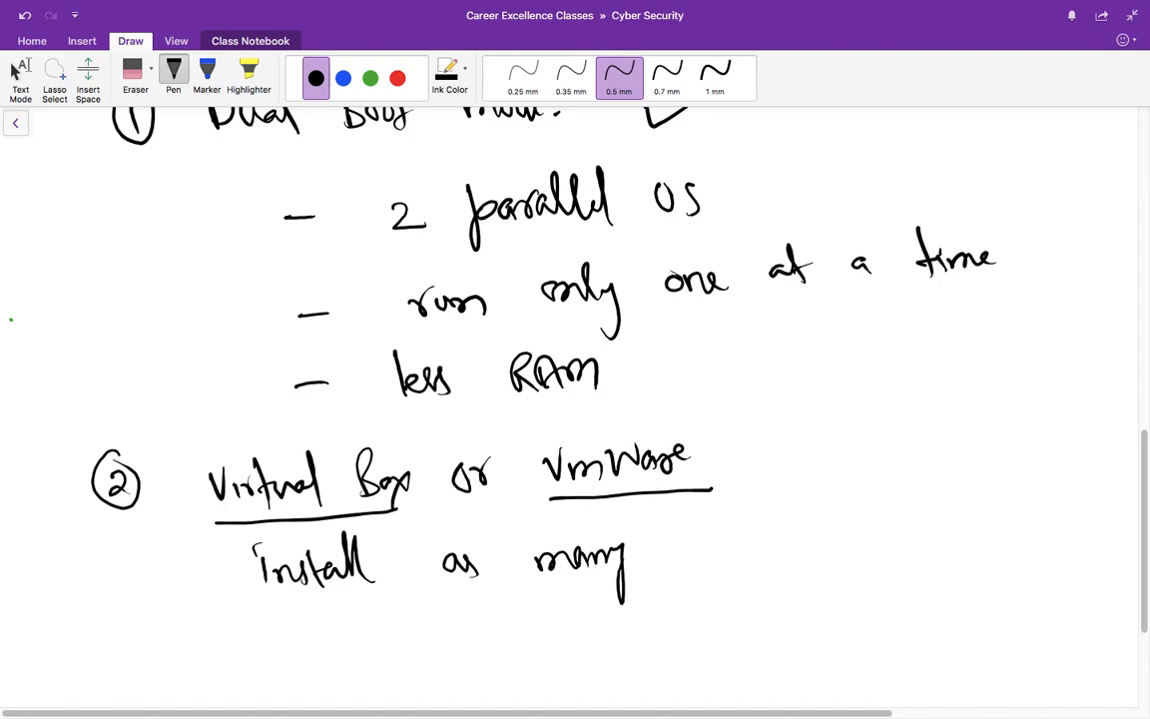
{"action": "left_click_drag", "start_coordinate": [681, 547], "coordinate": [714, 561]}
{"action": "left_click_drag", "start_coordinate": [734, 529], "coordinate": [850, 544]}
{"action": "left_click_drag", "start_coordinate": [894, 544], "coordinate": [963, 514]}
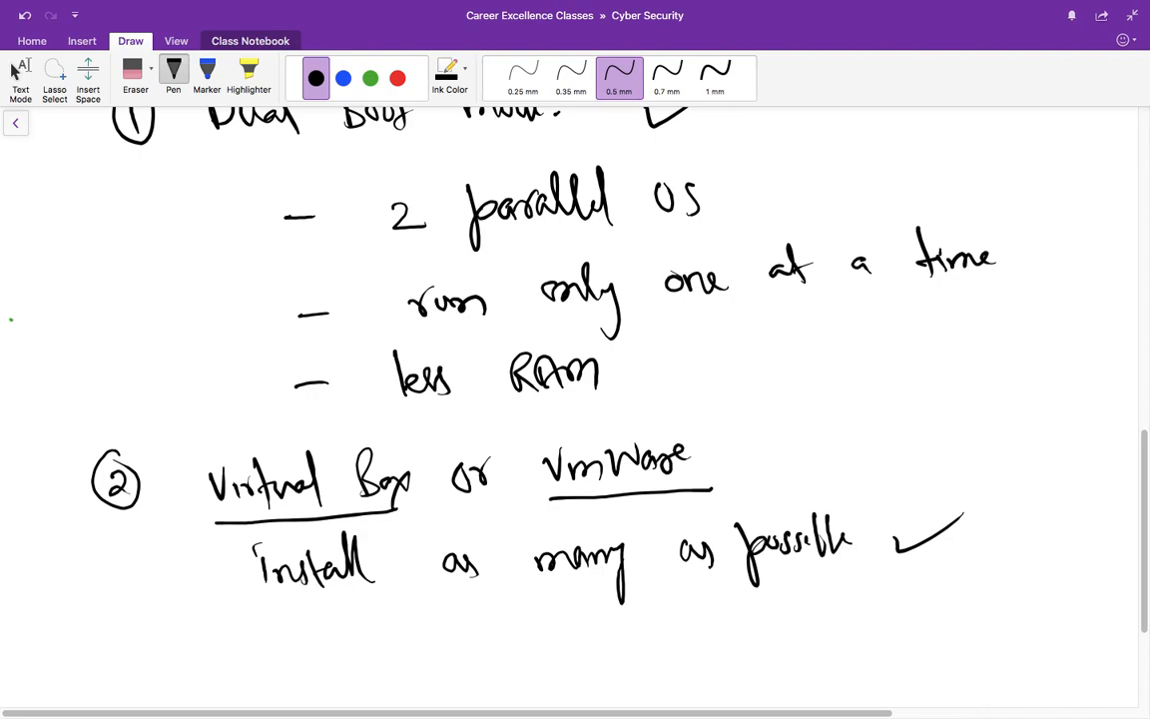
Step: In green, box Virtual Box and draw an arrow to 'Kali Linux and Windows'
{"action": "left_click", "coordinate": [370, 77]}
{"action": "mouse_move", "coordinate": [191, 521]}
{"action": "left_mouse_down"}
{"action": "mouse_move", "coordinate": [190, 461]}
{"action": "mouse_move", "coordinate": [330, 437]}
{"action": "mouse_move", "coordinate": [427, 449]}
{"action": "mouse_move", "coordinate": [195, 523]}
{"action": "left_mouse_up"}
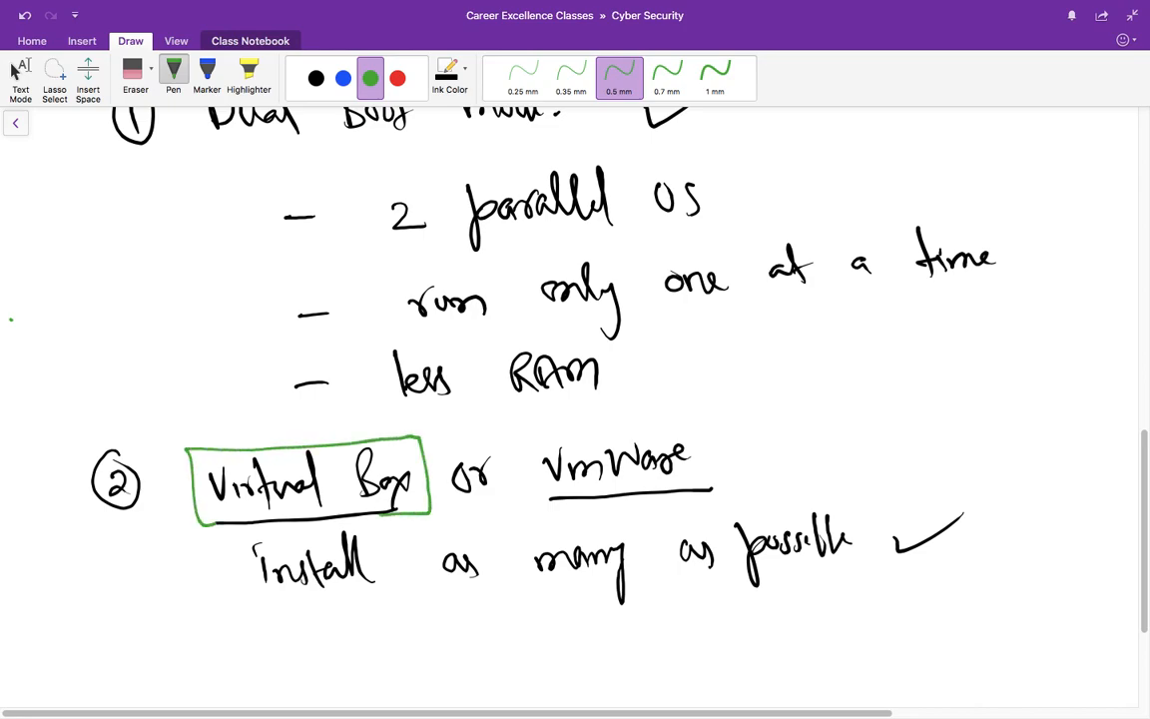
{"action": "mouse_move", "coordinate": [404, 524]}
{"action": "left_mouse_down"}
{"action": "mouse_move", "coordinate": [405, 657]}
{"action": "mouse_move", "coordinate": [431, 630]}
{"action": "left_mouse_up"}
{"action": "left_click_drag", "start_coordinate": [504, 619], "coordinate": [506, 661]}
{"action": "mouse_move", "coordinate": [519, 621]}
{"action": "left_mouse_down"}
{"action": "mouse_move", "coordinate": [511, 644]}
{"action": "mouse_move", "coordinate": [547, 651]}
{"action": "left_mouse_up"}
{"action": "mouse_move", "coordinate": [559, 603]}
{"action": "left_mouse_down"}
{"action": "mouse_move", "coordinate": [557, 651]}
{"action": "mouse_move", "coordinate": [573, 651]}
{"action": "left_mouse_up"}
{"action": "mouse_move", "coordinate": [616, 611]}
{"action": "left_mouse_down"}
{"action": "mouse_move", "coordinate": [641, 649]}
{"action": "mouse_move", "coordinate": [729, 647]}
{"action": "left_mouse_up"}
{"action": "left_click_drag", "start_coordinate": [727, 621], "coordinate": [707, 649]}
{"action": "mouse_move", "coordinate": [805, 619]}
{"action": "left_mouse_down"}
{"action": "mouse_move", "coordinate": [812, 635]}
{"action": "mouse_move", "coordinate": [836, 635]}
{"action": "mouse_move", "coordinate": [856, 594]}
{"action": "mouse_move", "coordinate": [943, 628]}
{"action": "mouse_move", "coordinate": [983, 631]}
{"action": "mouse_move", "coordinate": [1006, 597]}
{"action": "left_mouse_up"}
{"action": "left_click_drag", "start_coordinate": [1011, 619], "coordinate": [1043, 627]}
{"action": "left_click_drag", "start_coordinate": [1045, 615], "coordinate": [1072, 629]}
{"action": "scroll", "coordinate": [575, 399], "scroll_direction": "down", "scroll_amount": 4}
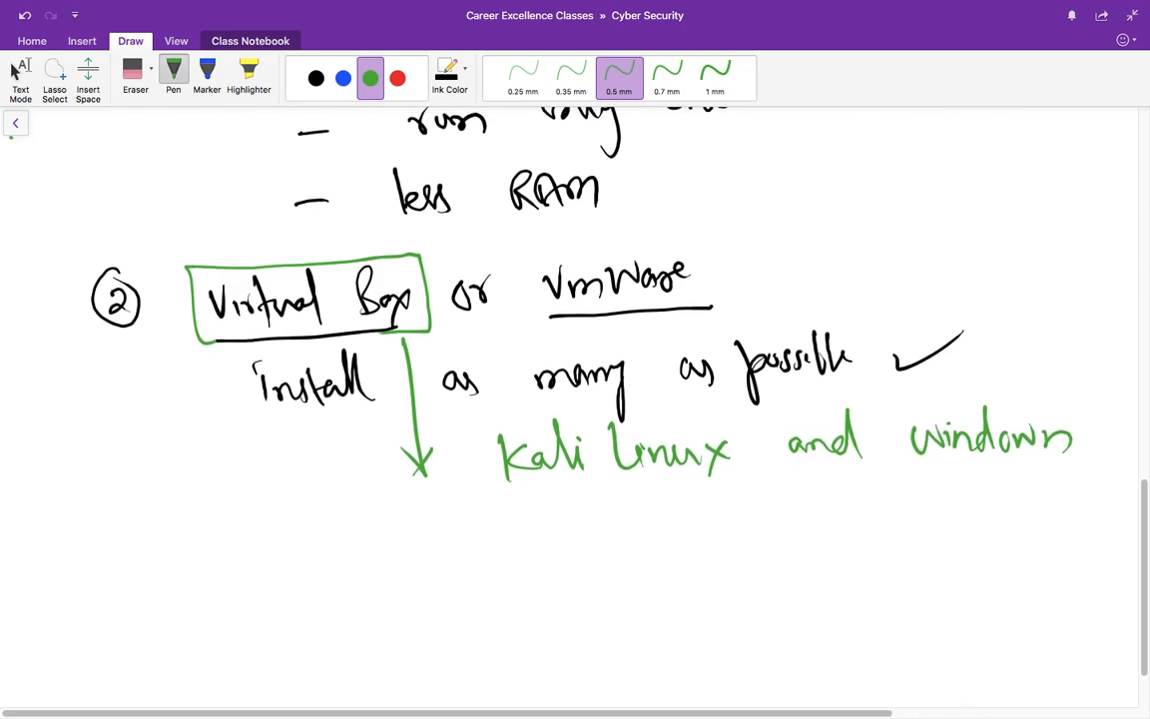
Step: Write a red 'Linux :-' heading and underline Kali Linux in red
{"action": "left_click", "coordinate": [397, 78]}
{"action": "mouse_move", "coordinate": [147, 511]}
{"action": "left_mouse_down"}
{"action": "mouse_move", "coordinate": [193, 565]}
{"action": "mouse_move", "coordinate": [195, 551]}
{"action": "mouse_move", "coordinate": [255, 549]}
{"action": "mouse_move", "coordinate": [272, 577]}
{"action": "mouse_move", "coordinate": [257, 574]}
{"action": "mouse_move", "coordinate": [298, 544]}
{"action": "mouse_move", "coordinate": [300, 568]}
{"action": "left_mouse_up"}
{"action": "left_click_drag", "start_coordinate": [314, 555], "coordinate": [347, 551]}
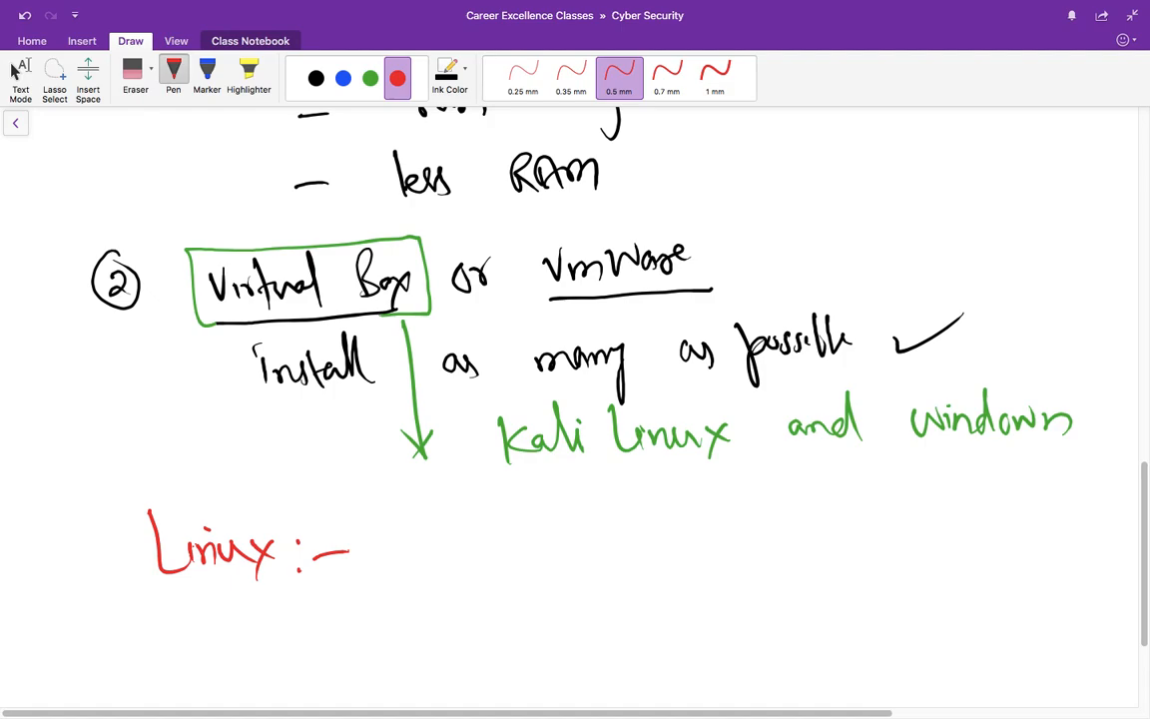
{"action": "left_click_drag", "start_coordinate": [505, 479], "coordinate": [708, 466]}
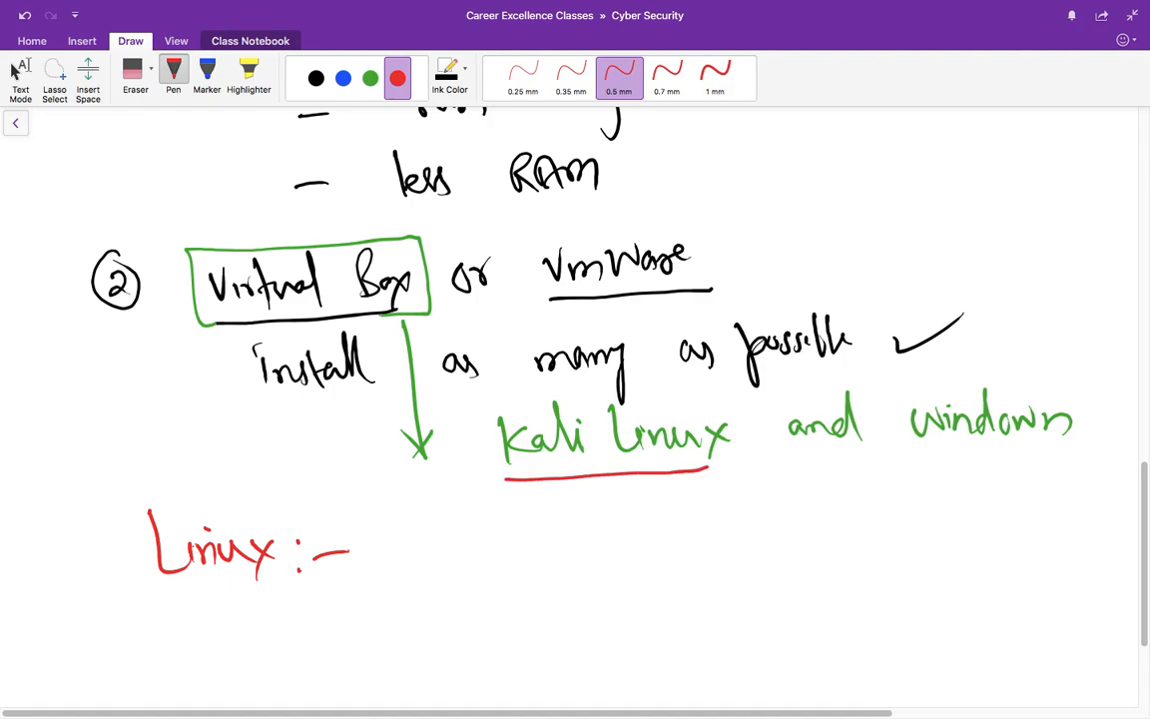
Step: Write 'Penetration Testing' in blue under Kali Linux and add blue check marks
{"action": "left_click", "coordinate": [342, 78]}
{"action": "mouse_move", "coordinate": [655, 487]}
{"action": "left_mouse_down"}
{"action": "mouse_move", "coordinate": [666, 507]}
{"action": "mouse_move", "coordinate": [976, 499]}
{"action": "mouse_move", "coordinate": [1016, 480]}
{"action": "left_mouse_up"}
{"action": "left_click_drag", "start_coordinate": [751, 545], "coordinate": [842, 519]}
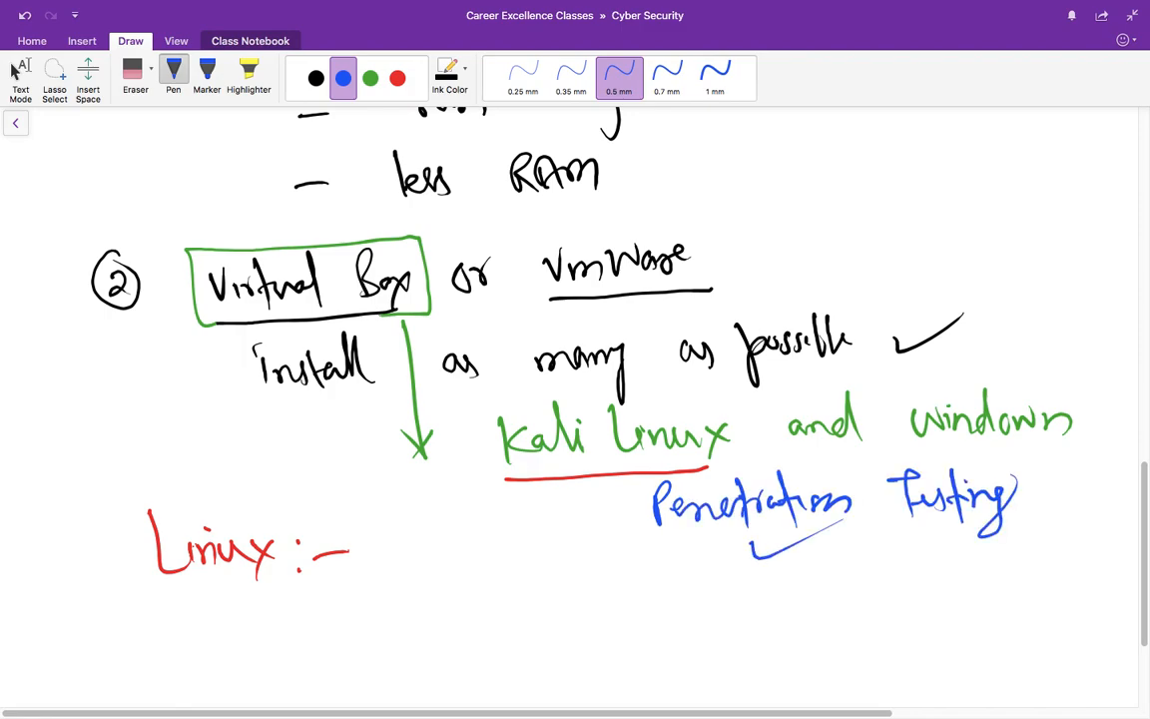
{"action": "left_click_drag", "start_coordinate": [438, 454], "coordinate": [473, 442]}
Step: Draw a black arrow from Kali Linux to 'iso image' and tick it
{"action": "scroll", "coordinate": [575, 399], "scroll_direction": "down", "scroll_amount": 3}
{"action": "left_click", "coordinate": [316, 78]}
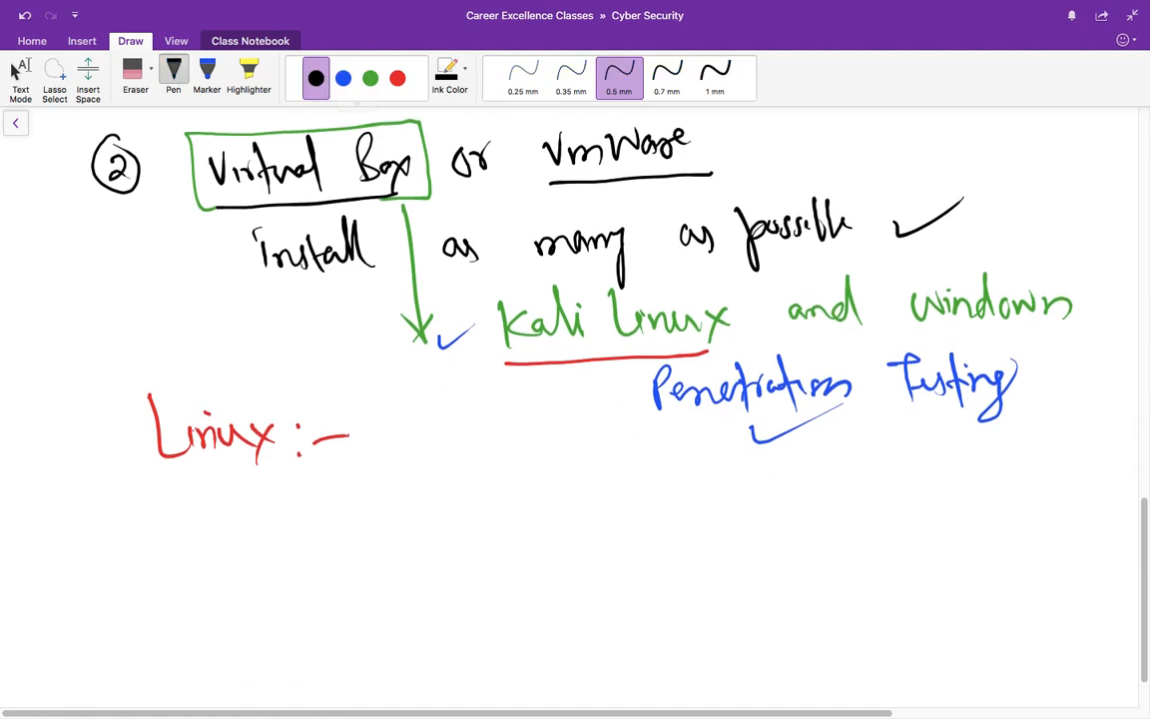
{"action": "mouse_move", "coordinate": [616, 378]}
{"action": "left_mouse_down"}
{"action": "mouse_move", "coordinate": [629, 499]}
{"action": "mouse_move", "coordinate": [639, 487]}
{"action": "mouse_move", "coordinate": [683, 514]}
{"action": "mouse_move", "coordinate": [823, 507]}
{"action": "mouse_move", "coordinate": [874, 490]}
{"action": "left_mouse_up"}
{"action": "left_click_drag", "start_coordinate": [766, 469], "coordinate": [778, 474]}
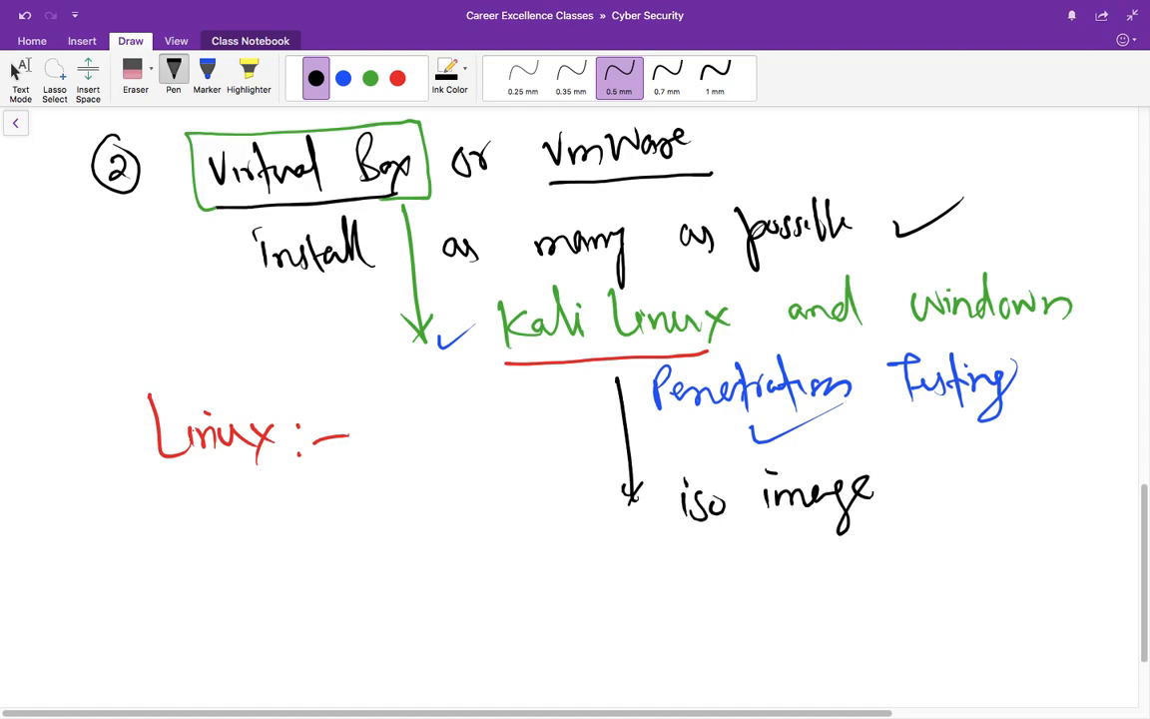
{"action": "left_click_drag", "start_coordinate": [899, 516], "coordinate": [983, 482]}
{"action": "left_click", "coordinate": [342, 78]}
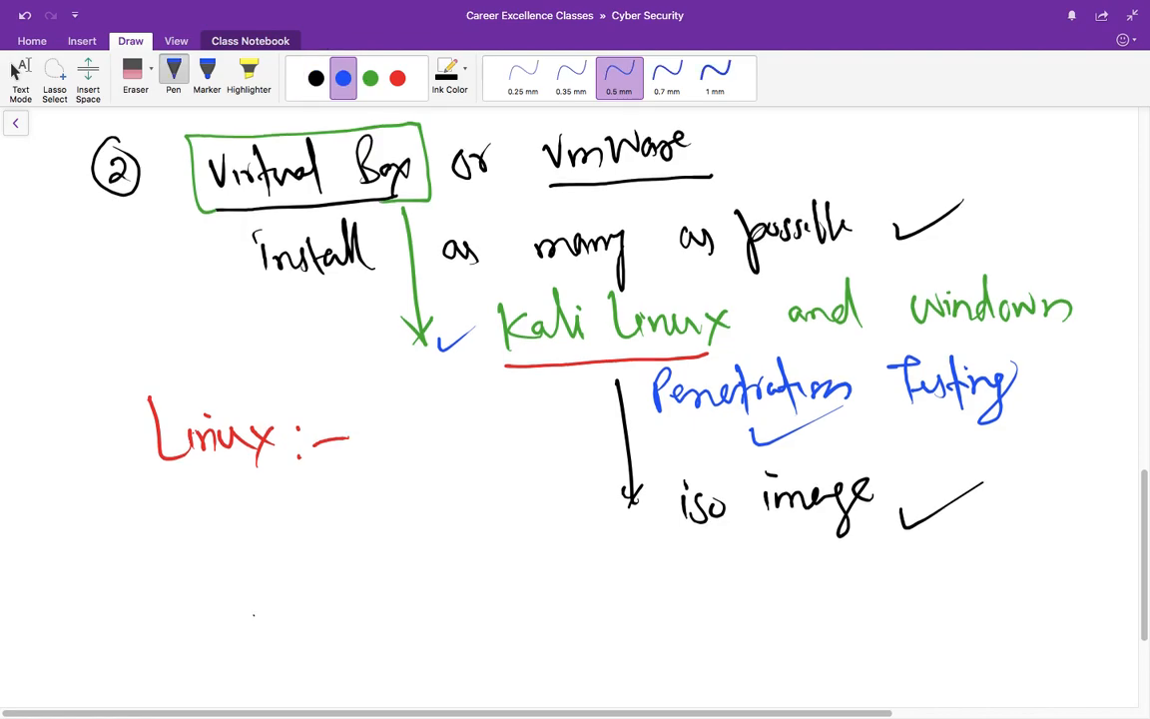
{"action": "scroll", "coordinate": [575, 399], "scroll_direction": "down", "scroll_amount": 5}
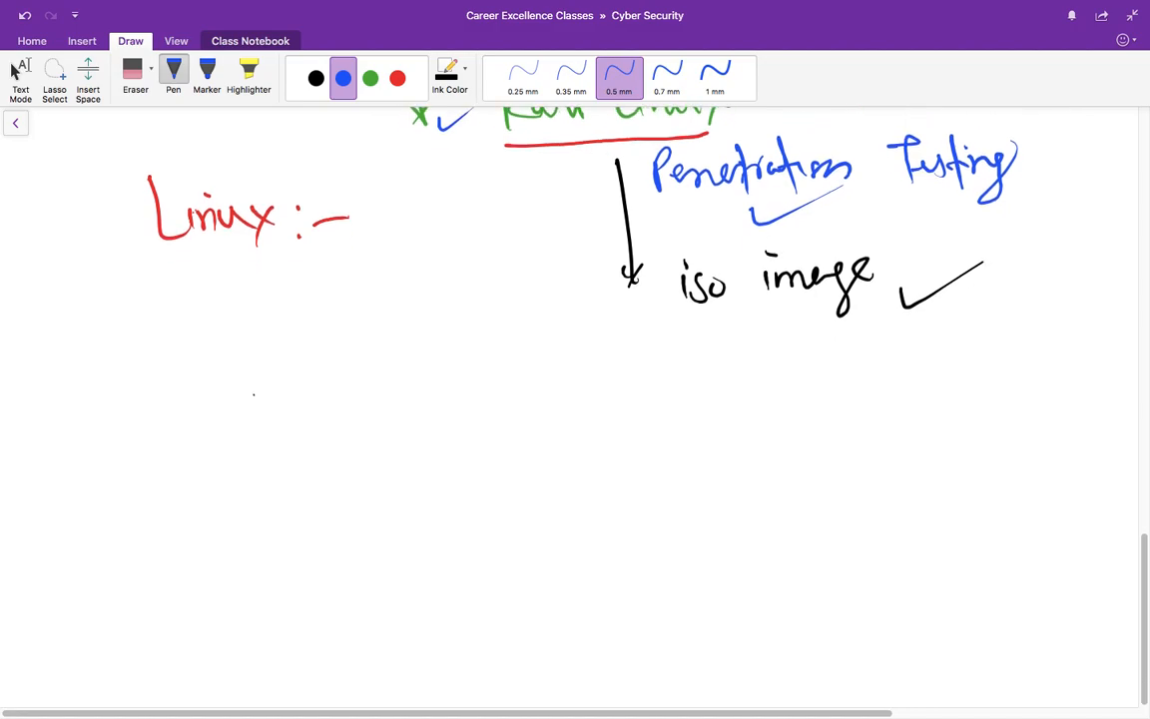
Step: Write the numbered blue list: Ubuntu, Linux mint, fedora, Centos, Debian (items 1–5)
{"action": "mouse_move", "coordinate": [117, 288]}
{"action": "left_mouse_down"}
{"action": "mouse_move", "coordinate": [124, 313]}
{"action": "mouse_move", "coordinate": [112, 282]}
{"action": "mouse_move", "coordinate": [260, 283]}
{"action": "mouse_move", "coordinate": [283, 311]}
{"action": "mouse_move", "coordinate": [310, 291]}
{"action": "mouse_move", "coordinate": [351, 314]}
{"action": "mouse_move", "coordinate": [419, 288]}
{"action": "left_mouse_up"}
{"action": "mouse_move", "coordinate": [109, 387]}
{"action": "left_mouse_down"}
{"action": "mouse_move", "coordinate": [130, 405]}
{"action": "mouse_move", "coordinate": [117, 369]}
{"action": "left_mouse_up"}
{"action": "mouse_move", "coordinate": [199, 366]}
{"action": "left_mouse_down"}
{"action": "mouse_move", "coordinate": [213, 405]}
{"action": "mouse_move", "coordinate": [269, 401]}
{"action": "left_mouse_up"}
{"action": "mouse_move", "coordinate": [272, 387]}
{"action": "left_mouse_down"}
{"action": "mouse_move", "coordinate": [297, 401]}
{"action": "mouse_move", "coordinate": [334, 392]}
{"action": "mouse_move", "coordinate": [380, 404]}
{"action": "mouse_move", "coordinate": [415, 372]}
{"action": "mouse_move", "coordinate": [437, 379]}
{"action": "left_mouse_up"}
{"action": "mouse_move", "coordinate": [113, 477]}
{"action": "left_mouse_down"}
{"action": "mouse_move", "coordinate": [120, 505]}
{"action": "mouse_move", "coordinate": [129, 473]}
{"action": "left_mouse_up"}
{"action": "mouse_move", "coordinate": [243, 465]}
{"action": "left_mouse_down"}
{"action": "mouse_move", "coordinate": [231, 539]}
{"action": "mouse_move", "coordinate": [255, 505]}
{"action": "mouse_move", "coordinate": [273, 510]}
{"action": "mouse_move", "coordinate": [296, 489]}
{"action": "mouse_move", "coordinate": [320, 505]}
{"action": "left_mouse_up"}
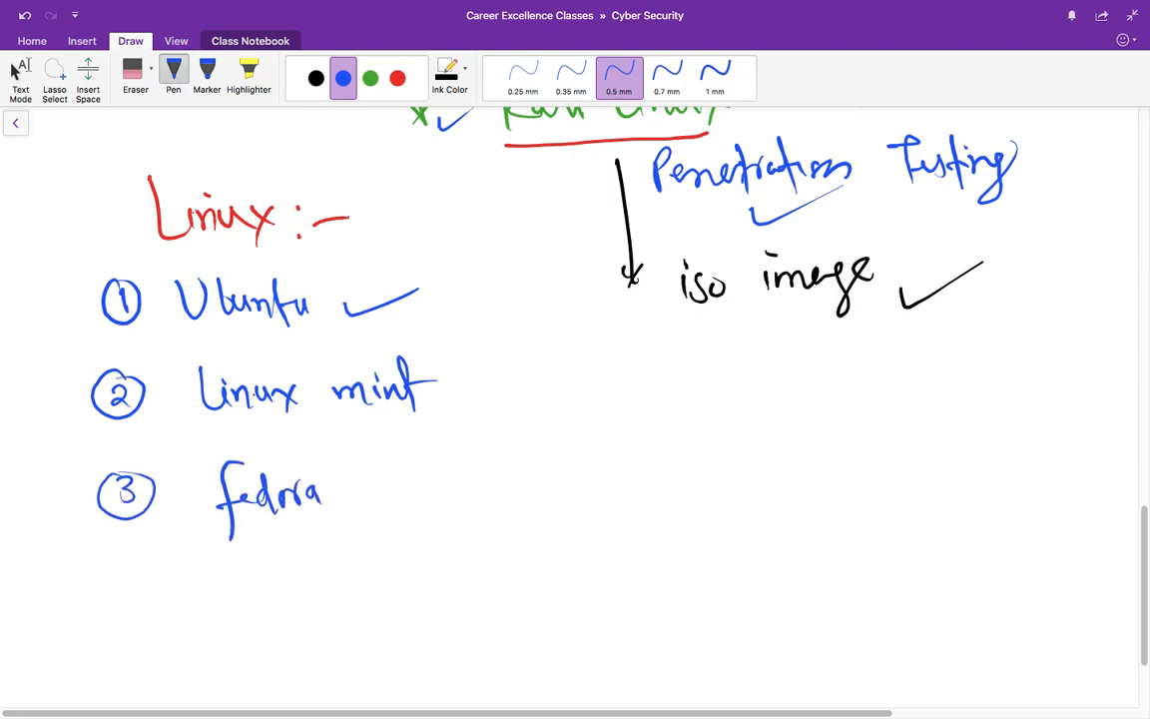
{"action": "mouse_move", "coordinate": [533, 379]}
{"action": "left_mouse_down"}
{"action": "mouse_move", "coordinate": [548, 398]}
{"action": "mouse_move", "coordinate": [537, 360]}
{"action": "left_mouse_up"}
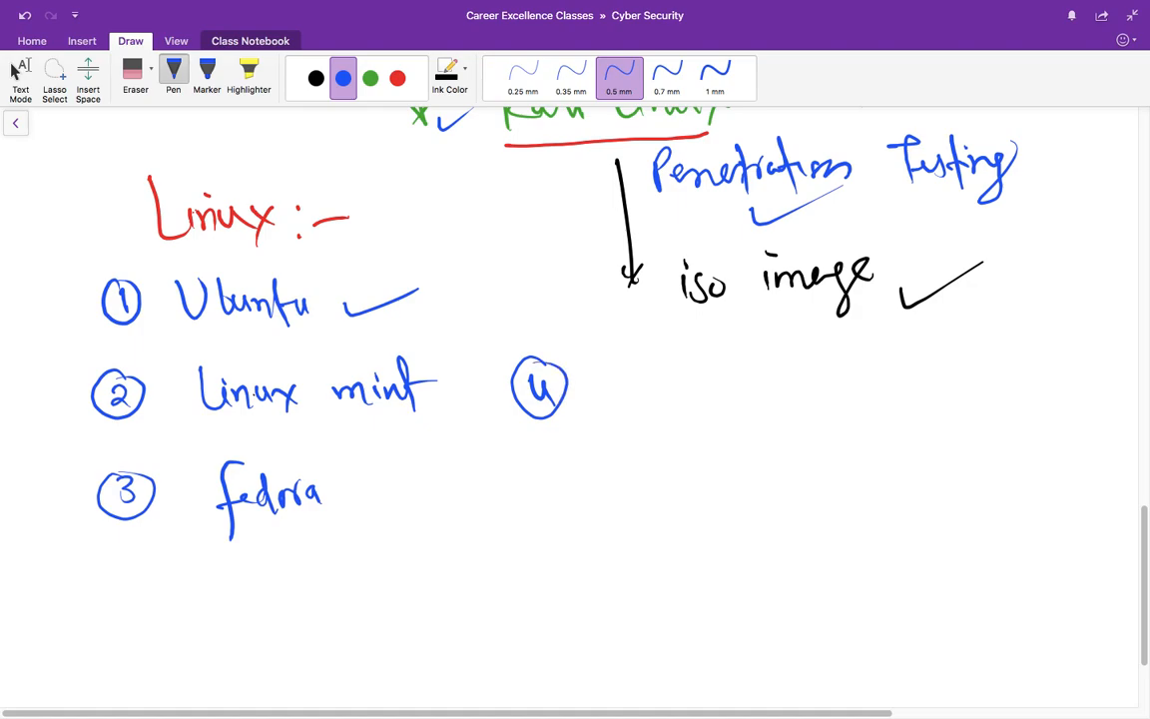
{"action": "mouse_move", "coordinate": [650, 367]}
{"action": "left_mouse_down"}
{"action": "mouse_move", "coordinate": [655, 395]}
{"action": "mouse_move", "coordinate": [735, 394]}
{"action": "left_mouse_up"}
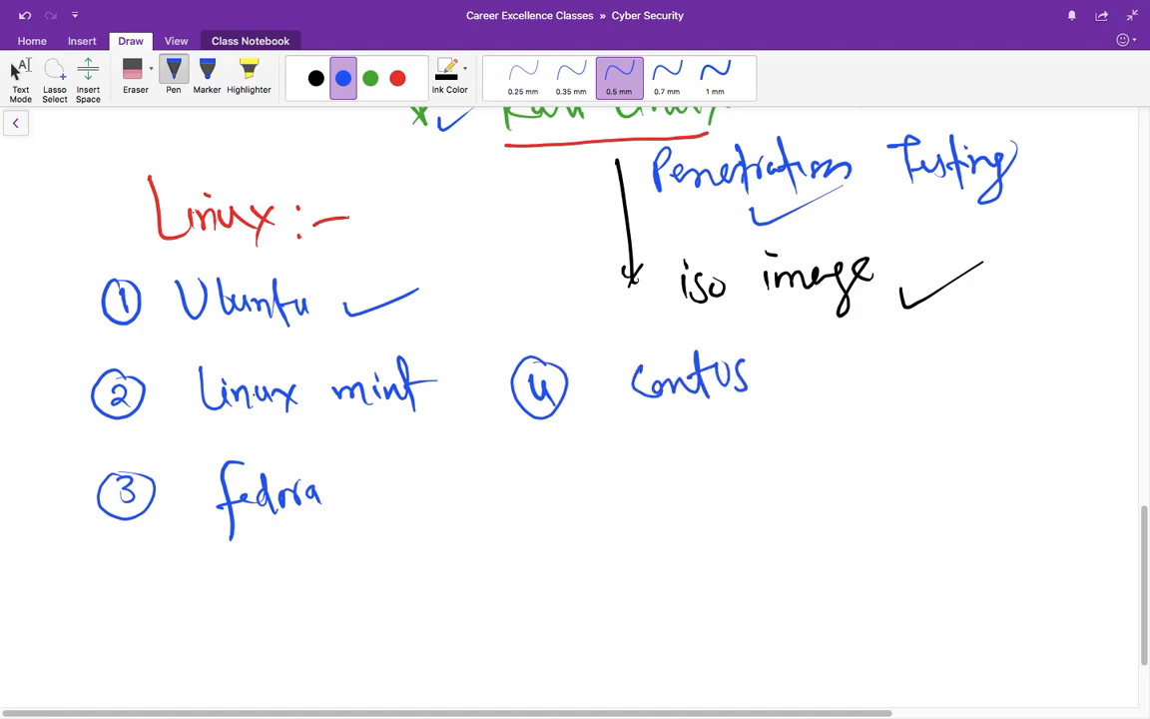
{"action": "mouse_move", "coordinate": [532, 461]}
{"action": "left_mouse_down"}
{"action": "mouse_move", "coordinate": [547, 460]}
{"action": "mouse_move", "coordinate": [535, 492]}
{"action": "mouse_move", "coordinate": [539, 455]}
{"action": "left_mouse_up"}
{"action": "mouse_move", "coordinate": [660, 464]}
{"action": "left_mouse_down"}
{"action": "mouse_move", "coordinate": [665, 495]}
{"action": "mouse_move", "coordinate": [703, 485]}
{"action": "left_mouse_up"}
{"action": "mouse_move", "coordinate": [708, 455]}
{"action": "left_mouse_down"}
{"action": "mouse_move", "coordinate": [721, 485]}
{"action": "mouse_move", "coordinate": [768, 483]}
{"action": "left_mouse_up"}
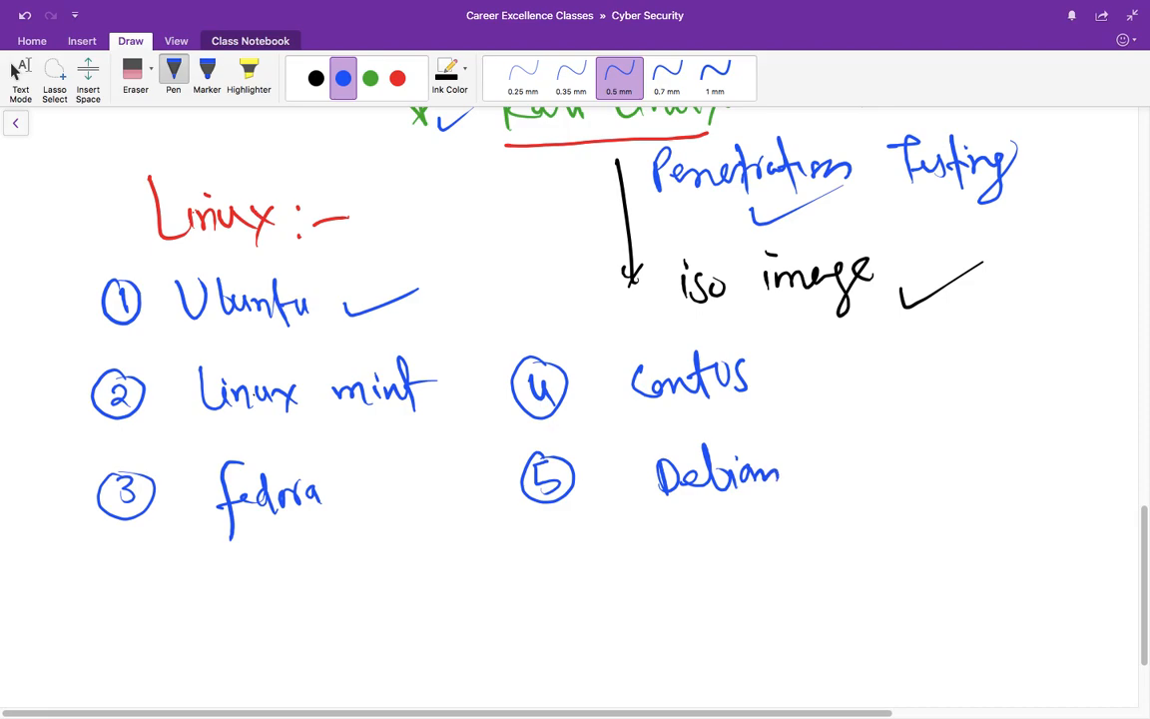
Step: Add item 6, Red Hat, in blue to the right of Centos
{"action": "left_click", "coordinate": [370, 78]}
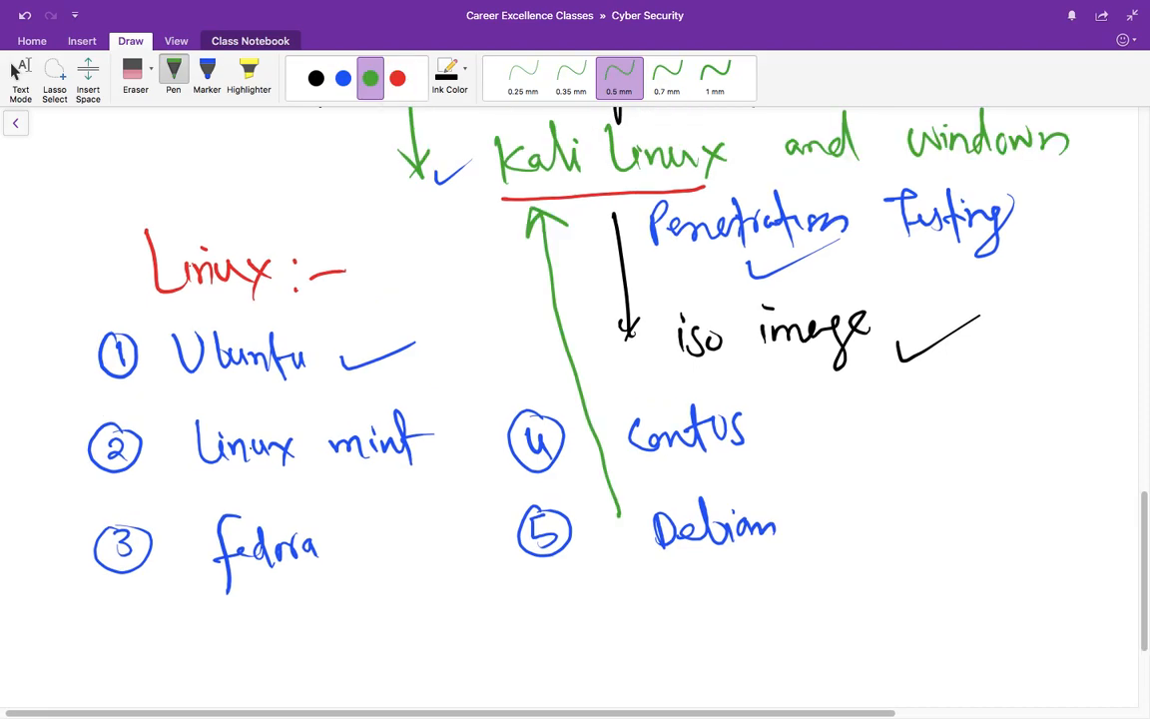
{"action": "left_click", "coordinate": [342, 78]}
{"action": "mouse_move", "coordinate": [858, 418]}
{"action": "left_mouse_down"}
{"action": "mouse_move", "coordinate": [851, 454]}
{"action": "mouse_move", "coordinate": [847, 414]}
{"action": "mouse_move", "coordinate": [903, 454]}
{"action": "mouse_move", "coordinate": [973, 431]}
{"action": "mouse_move", "coordinate": [1026, 451]}
{"action": "left_mouse_up"}
{"action": "mouse_move", "coordinate": [1040, 387]}
{"action": "left_mouse_down"}
{"action": "mouse_move", "coordinate": [1038, 452]}
{"action": "mouse_move", "coordinate": [1074, 407]}
{"action": "left_mouse_up"}
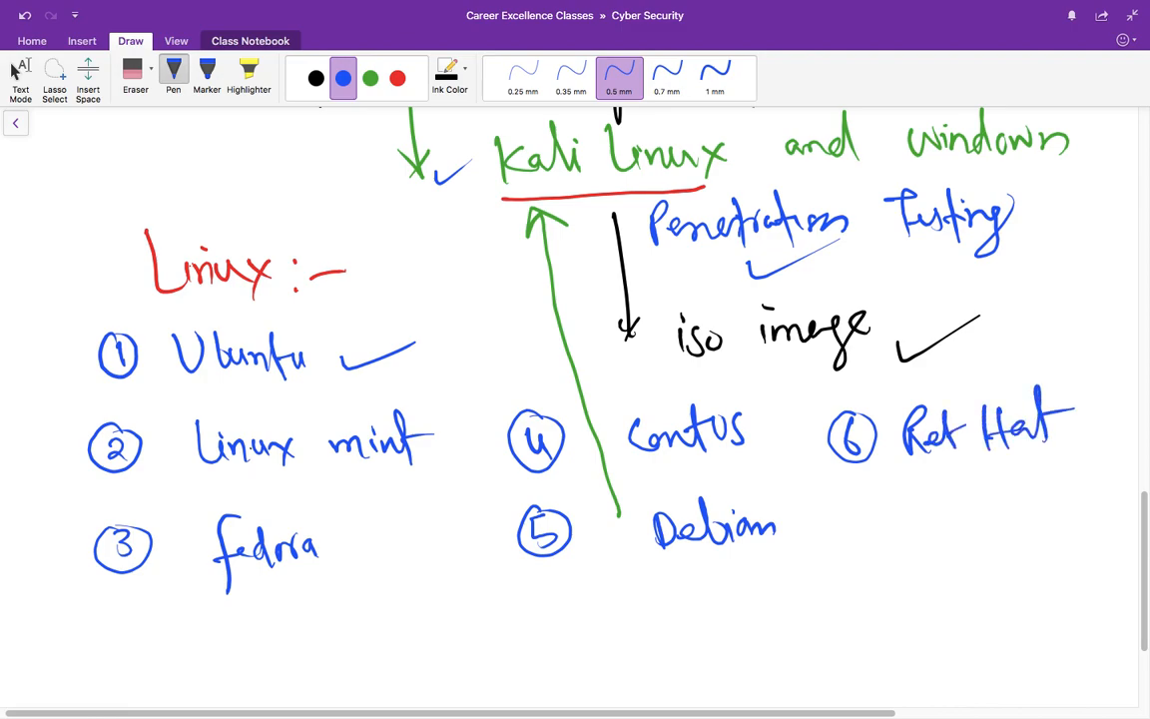
Step: Mark Red Hat with a red arrow and check, write 'Google' in red and tick it
{"action": "left_click", "coordinate": [397, 78]}
{"action": "mouse_move", "coordinate": [971, 565]}
{"action": "left_mouse_down"}
{"action": "mouse_move", "coordinate": [970, 477]}
{"action": "mouse_move", "coordinate": [986, 499]}
{"action": "left_mouse_up"}
{"action": "left_click_drag", "start_coordinate": [929, 579], "coordinate": [1043, 545]}
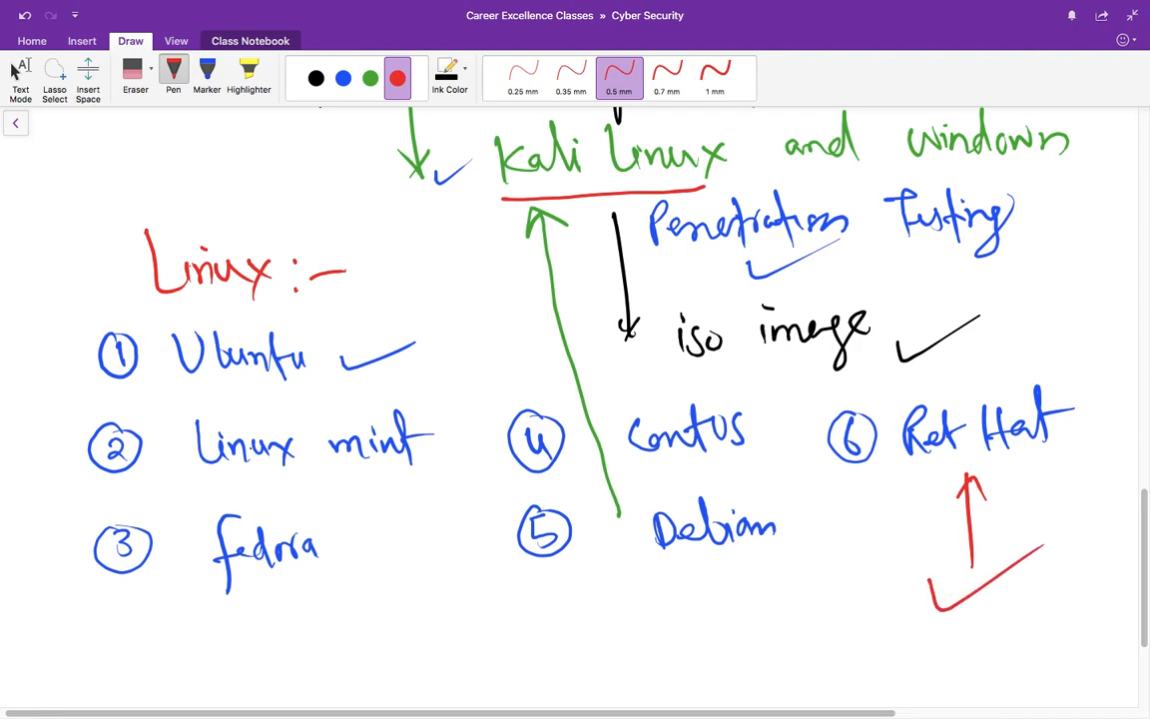
{"action": "mouse_move", "coordinate": [541, 591]}
{"action": "left_mouse_down"}
{"action": "mouse_move", "coordinate": [537, 631]}
{"action": "mouse_move", "coordinate": [585, 619]}
{"action": "mouse_move", "coordinate": [589, 651]}
{"action": "left_mouse_up"}
{"action": "mouse_move", "coordinate": [602, 627]}
{"action": "left_mouse_down"}
{"action": "mouse_move", "coordinate": [611, 567]}
{"action": "mouse_move", "coordinate": [622, 621]}
{"action": "left_mouse_up"}
{"action": "mouse_move", "coordinate": [659, 615]}
{"action": "left_mouse_down"}
{"action": "mouse_move", "coordinate": [699, 617]}
{"action": "mouse_move", "coordinate": [757, 579]}
{"action": "left_mouse_up"}
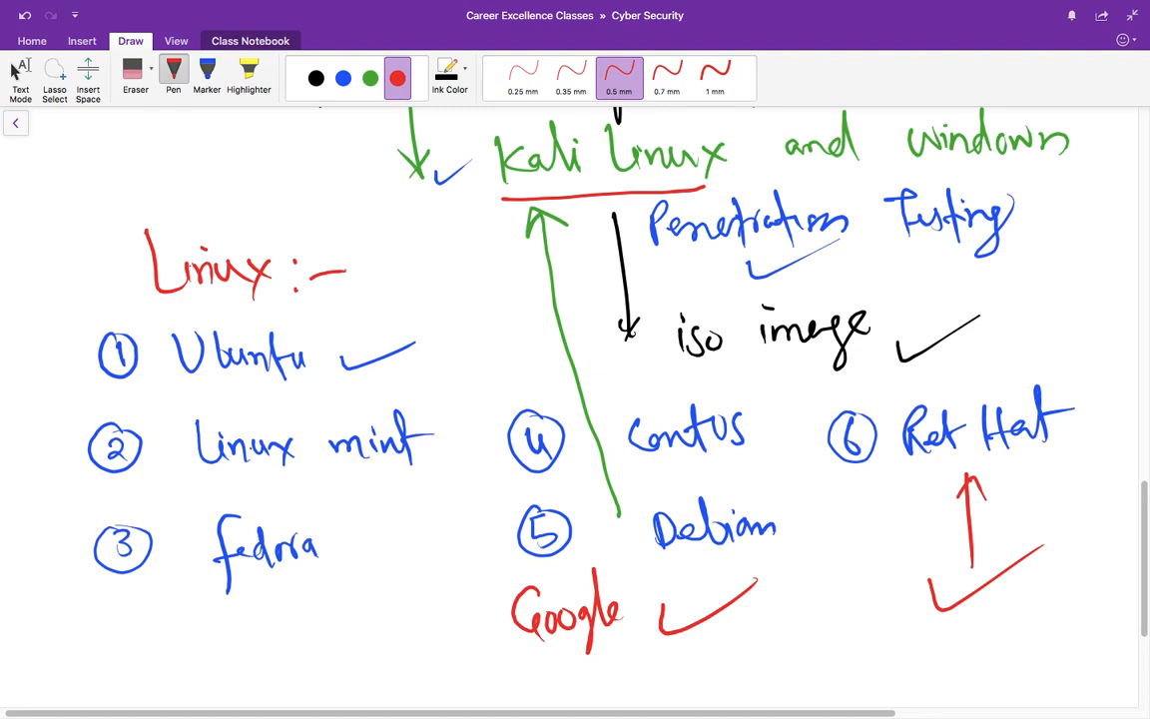
{"action": "key", "text": "super+Tab"}
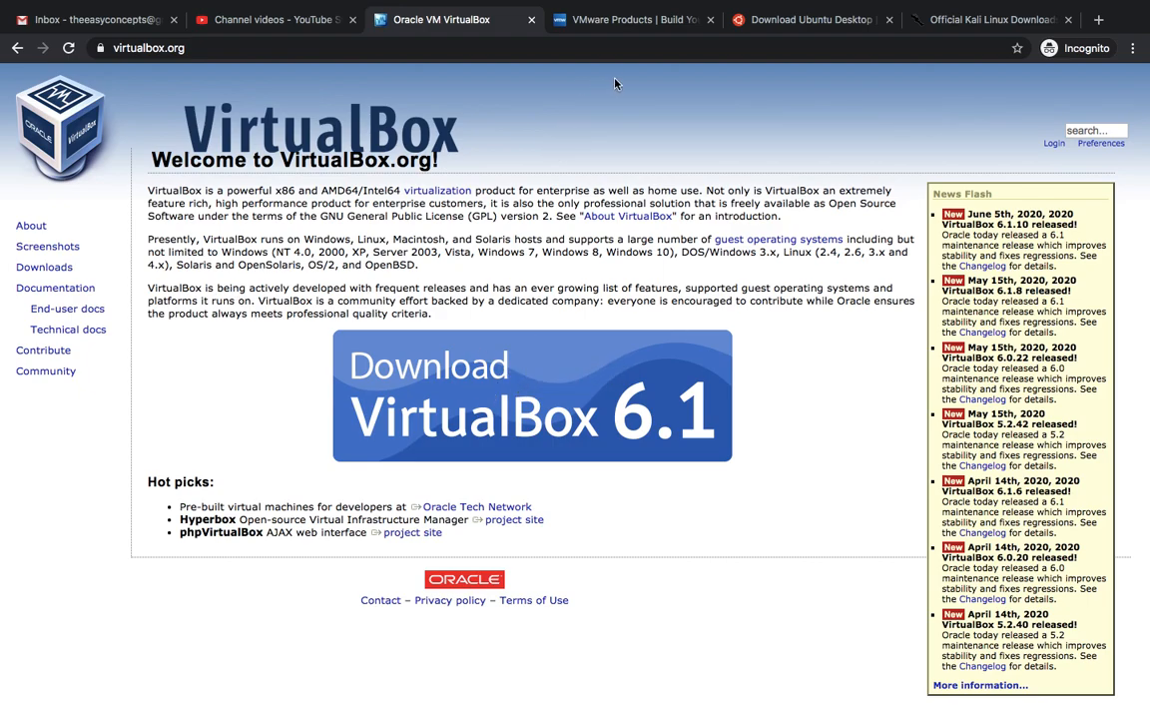
Step: Check VMware's product download options, then return to the VirtualBox 6.1 website
{"action": "left_click", "coordinate": [615, 24]}
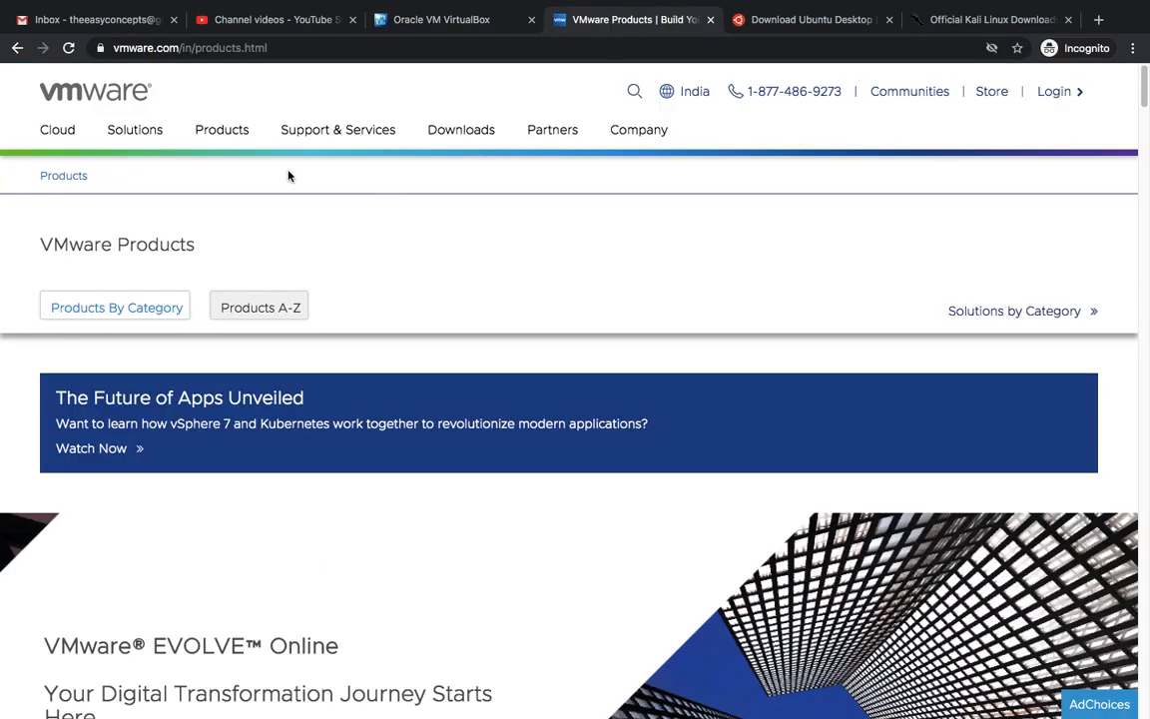
{"action": "left_click", "coordinate": [454, 133]}
{"action": "left_click", "coordinate": [452, 24]}
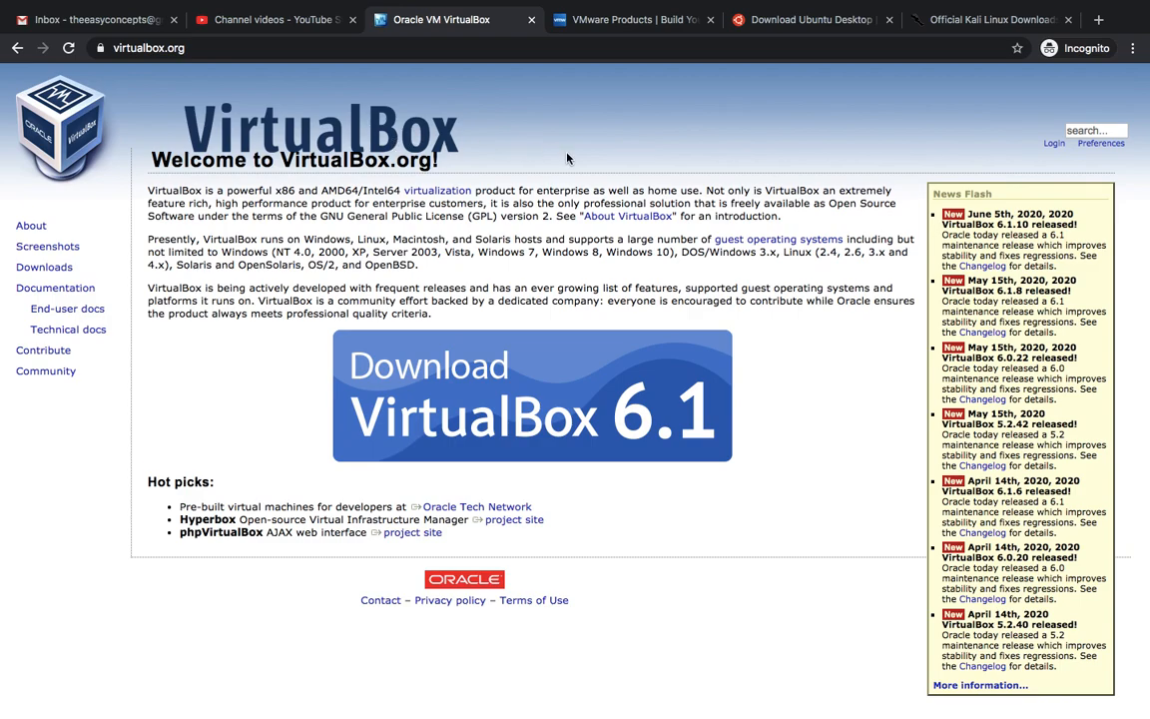
Step: Review the Ubuntu 20.04 LTS heading on the download page, then go to Kali Linux downloads
{"action": "left_click", "coordinate": [787, 27]}
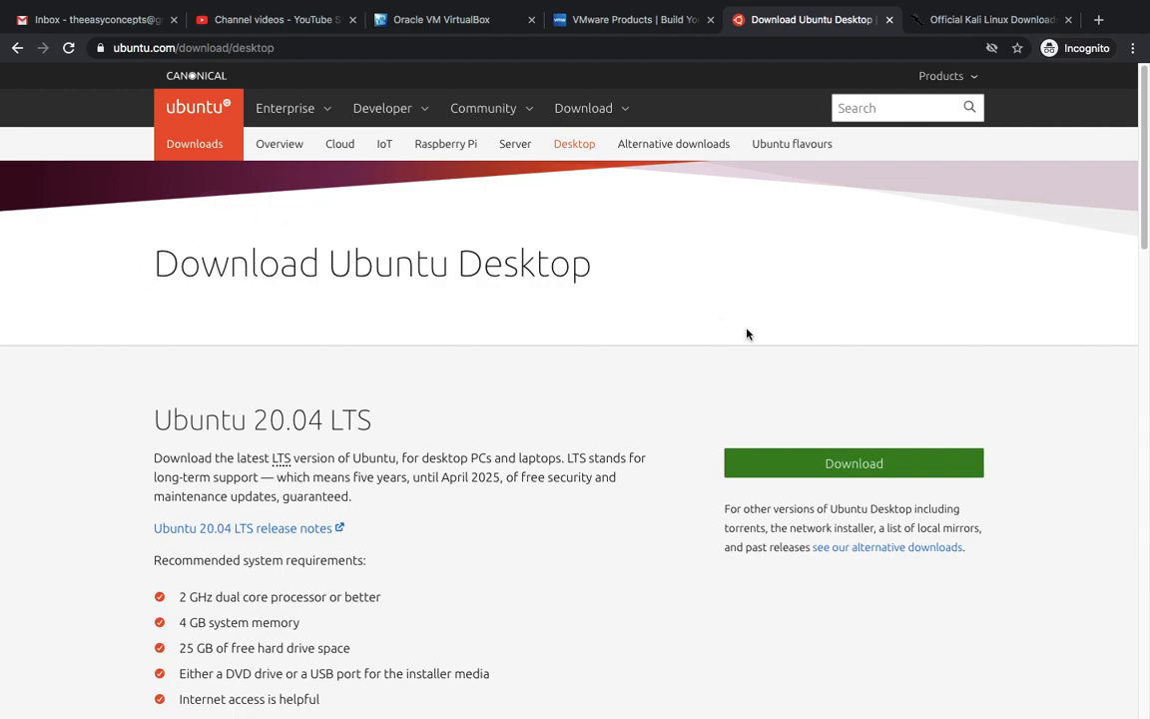
{"action": "left_click_drag", "start_coordinate": [256, 420], "coordinate": [322, 421]}
{"action": "left_click", "coordinate": [321, 421]}
{"action": "left_click_drag", "start_coordinate": [152, 420], "coordinate": [379, 424]}
{"action": "left_click", "coordinate": [324, 420]}
{"action": "left_click_drag", "start_coordinate": [257, 420], "coordinate": [322, 421]}
{"action": "left_click", "coordinate": [286, 423]}
{"action": "left_click", "coordinate": [320, 422]}
{"action": "left_click_drag", "start_coordinate": [257, 421], "coordinate": [289, 422]}
{"action": "left_click", "coordinate": [317, 420]}
{"action": "left_click", "coordinate": [953, 22]}
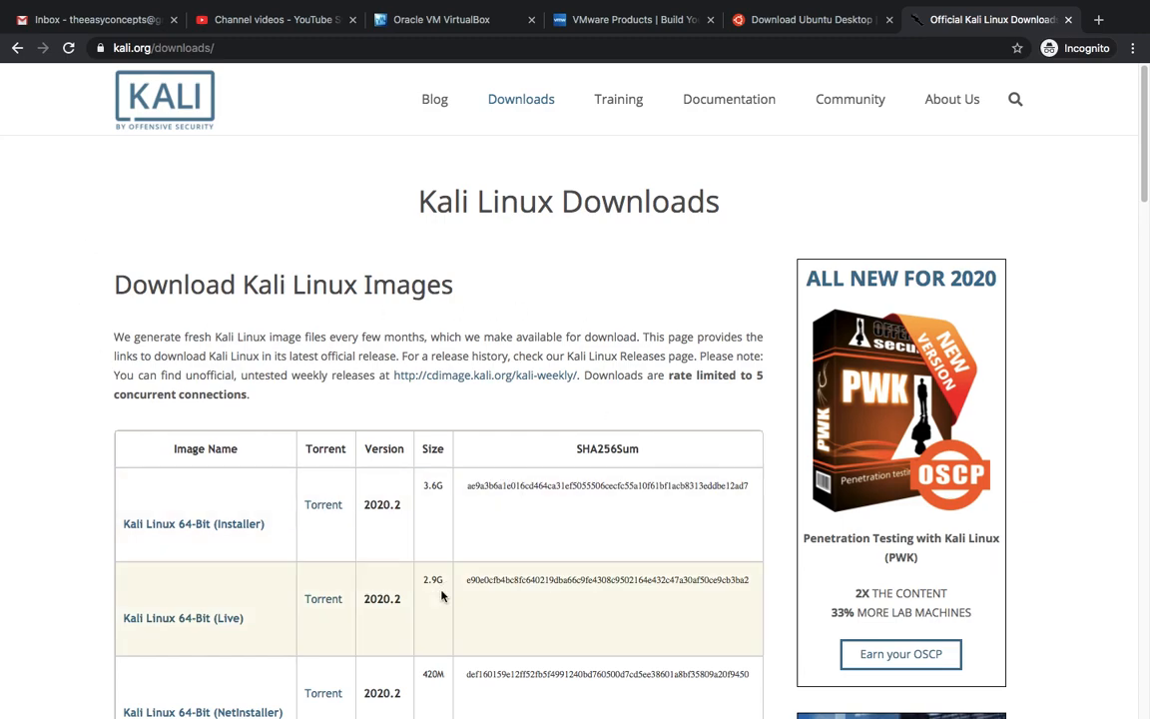
Step: Scroll through the Kali Linux 2020.2 image table to compare the builds
{"action": "scroll", "coordinate": [554, 504], "scroll_direction": "down", "scroll_amount": 3}
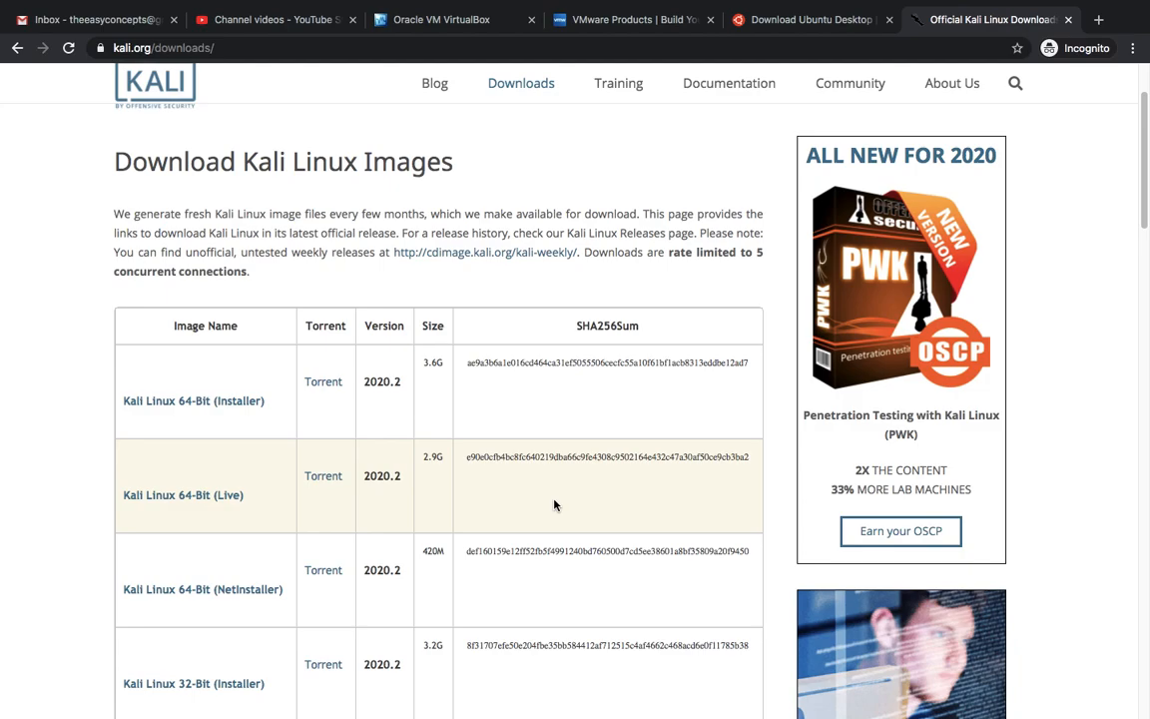
{"action": "scroll", "coordinate": [554, 505], "scroll_direction": "up", "scroll_amount": 3}
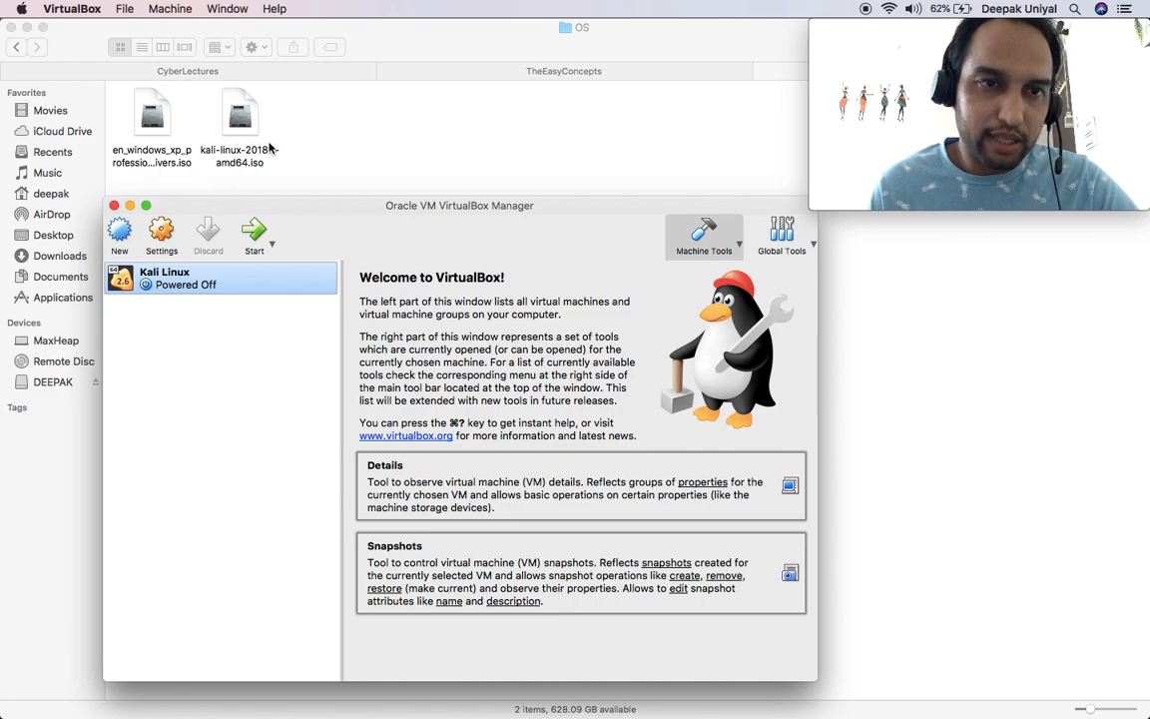
Step: Create a new VM named 'Windows XP', keeping version Windows XP (32-bit), in guided mode
{"action": "left_click", "coordinate": [120, 238]}
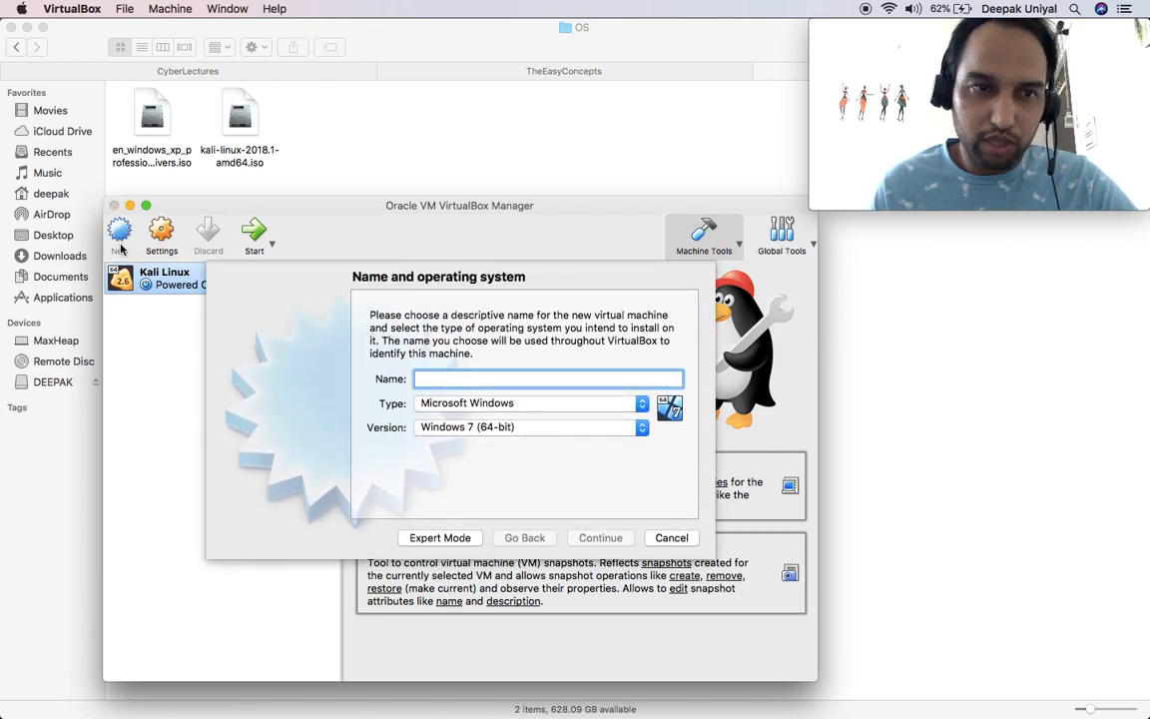
{"action": "type", "text": "Window"}
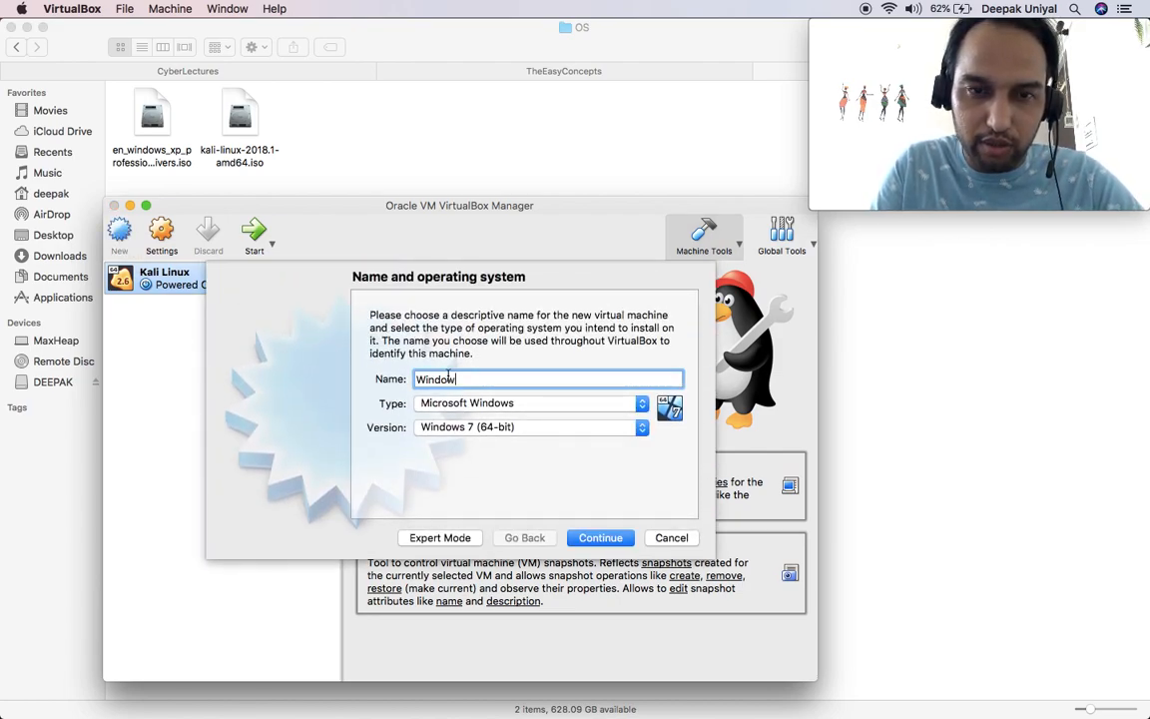
{"action": "type", "text": "sXp"}
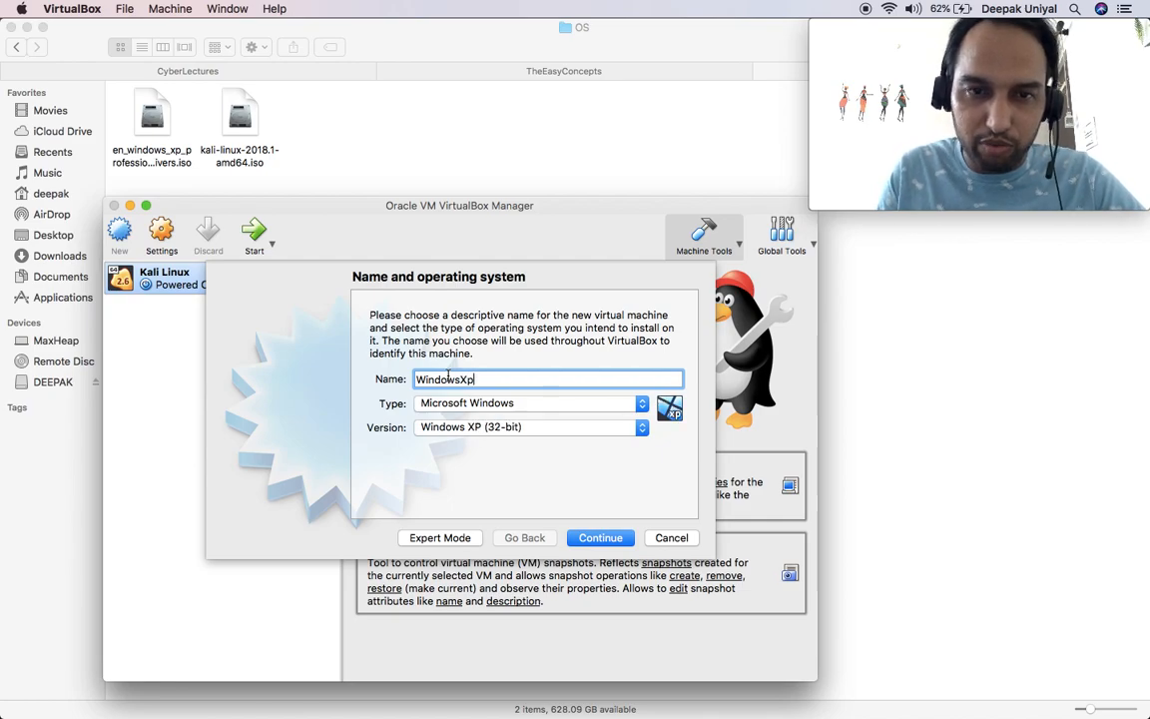
{"action": "key", "text": "BackSpace"}
{"action": "type", "text": "P"}
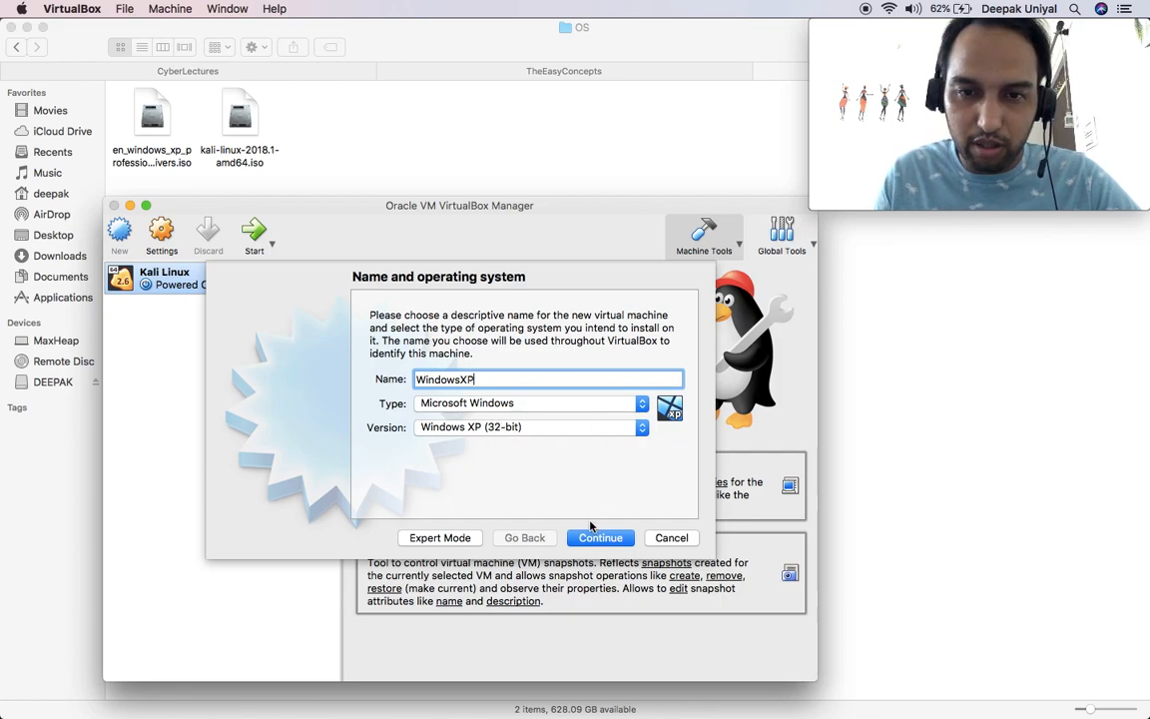
{"action": "left_click", "coordinate": [536, 428]}
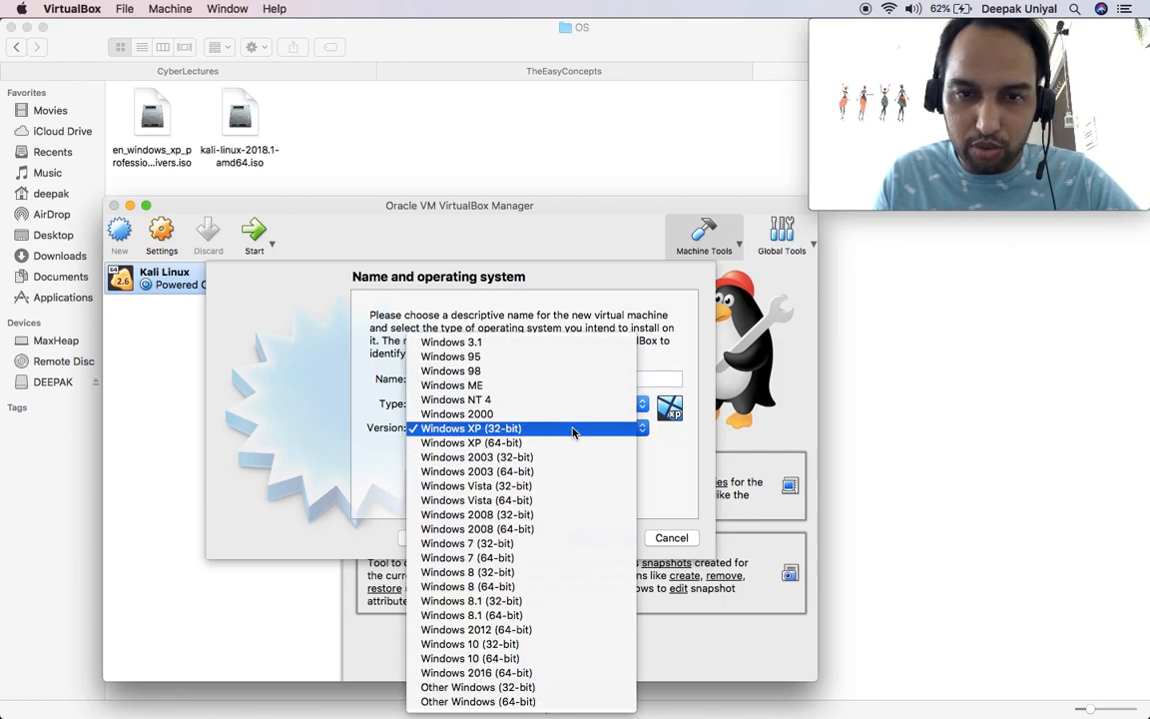
{"action": "left_click", "coordinate": [687, 467]}
{"action": "left_click", "coordinate": [469, 538]}
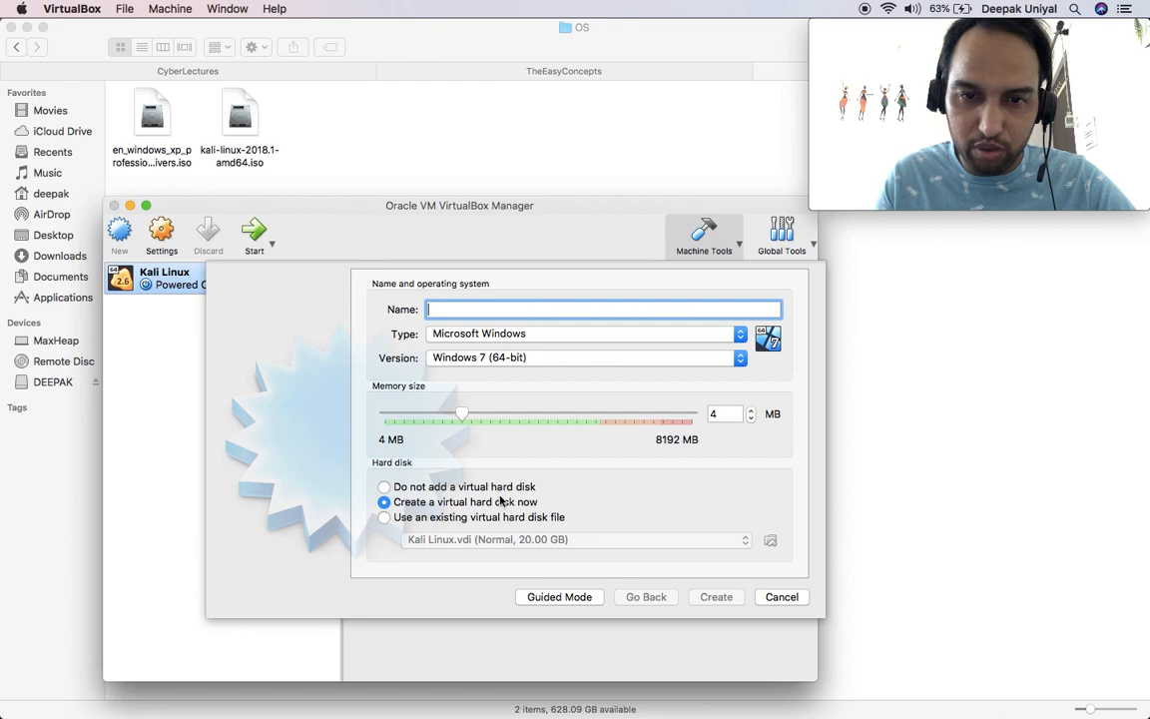
{"action": "left_click", "coordinate": [556, 597]}
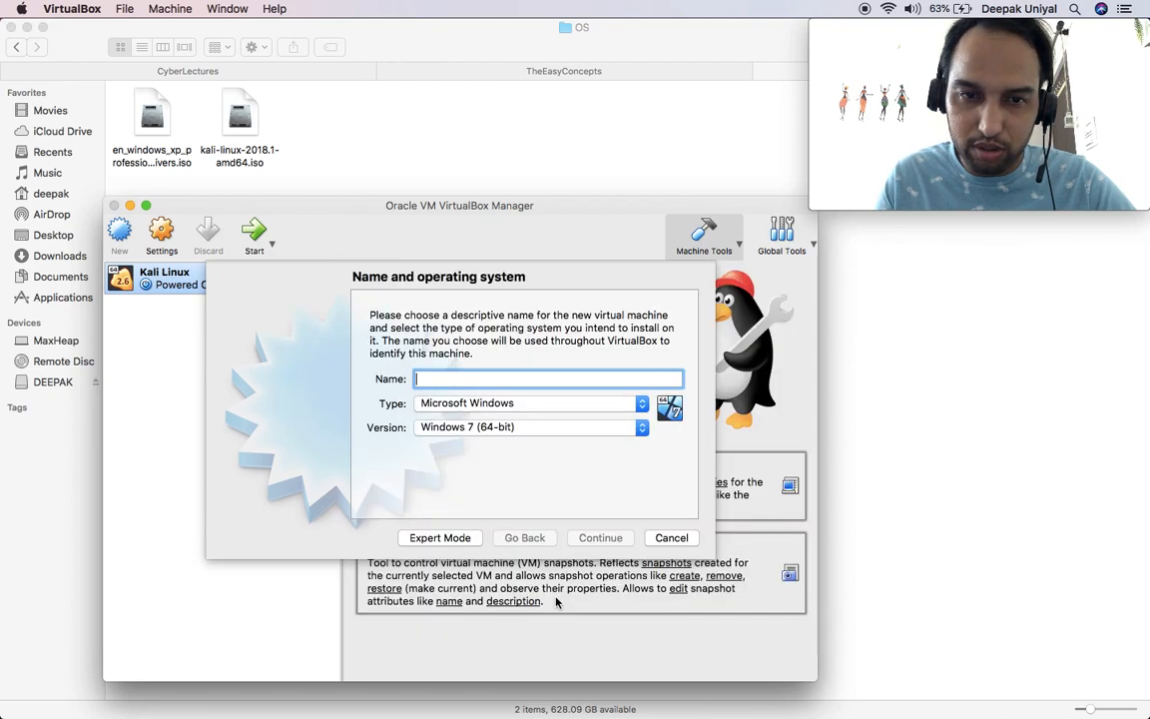
{"action": "type", "text": "Win"}
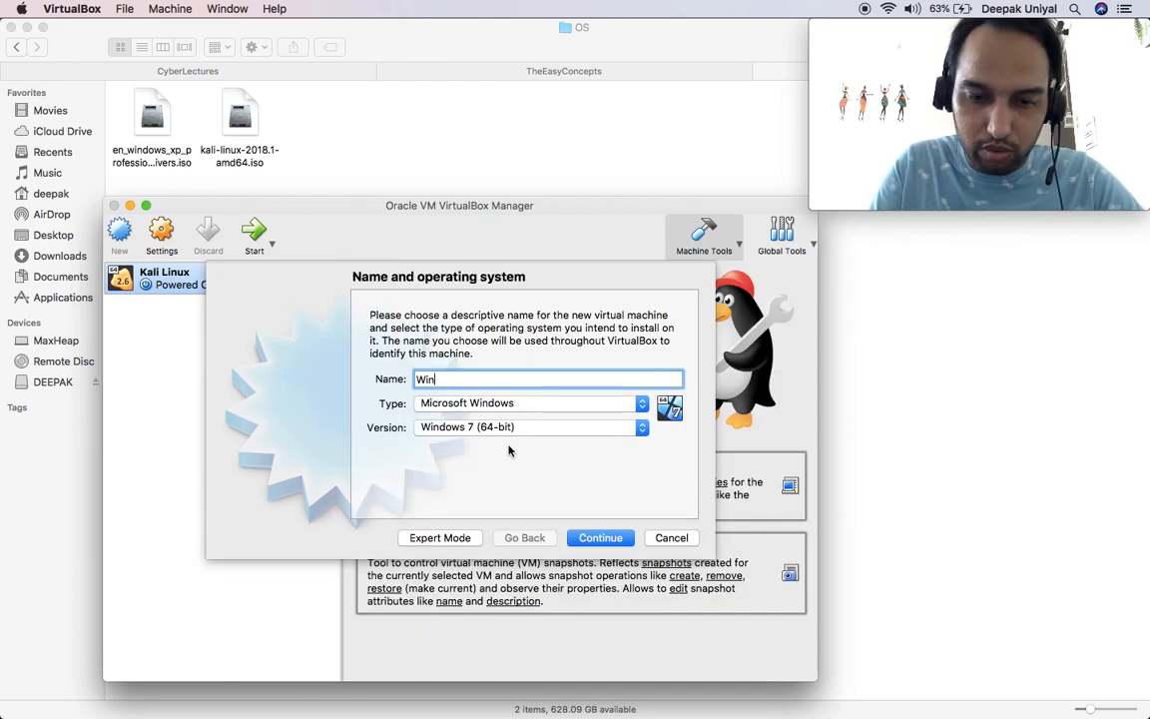
{"action": "type", "text": "dows XP"}
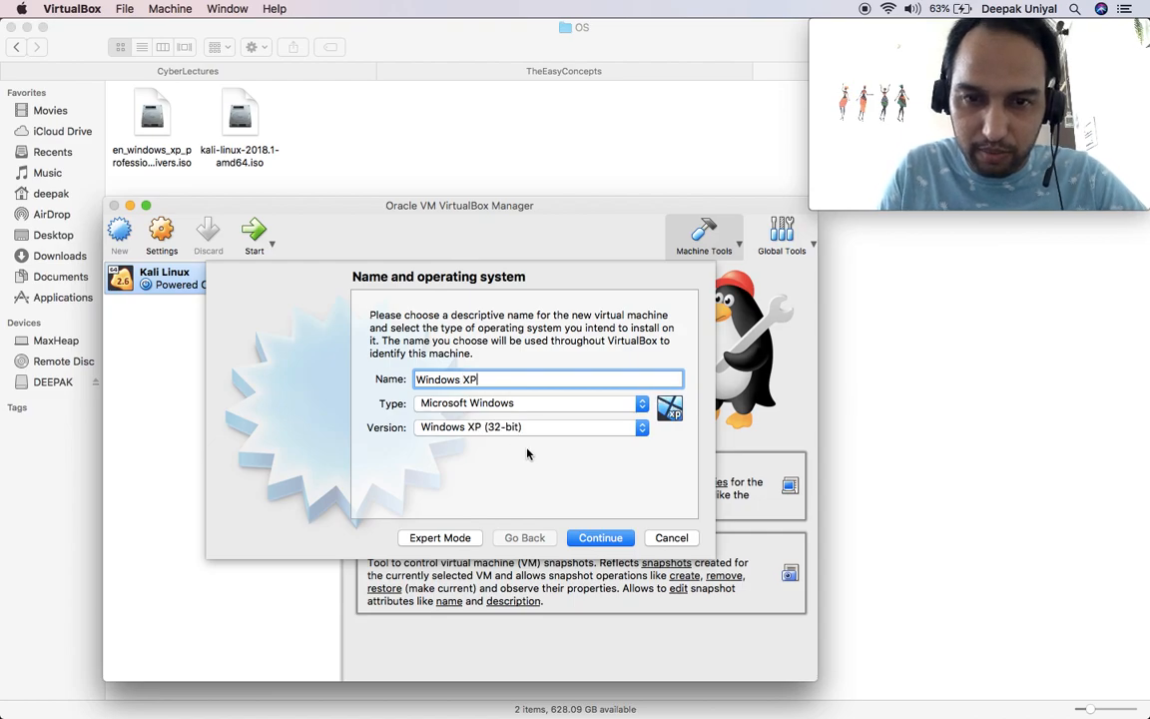
{"action": "left_click", "coordinate": [581, 539]}
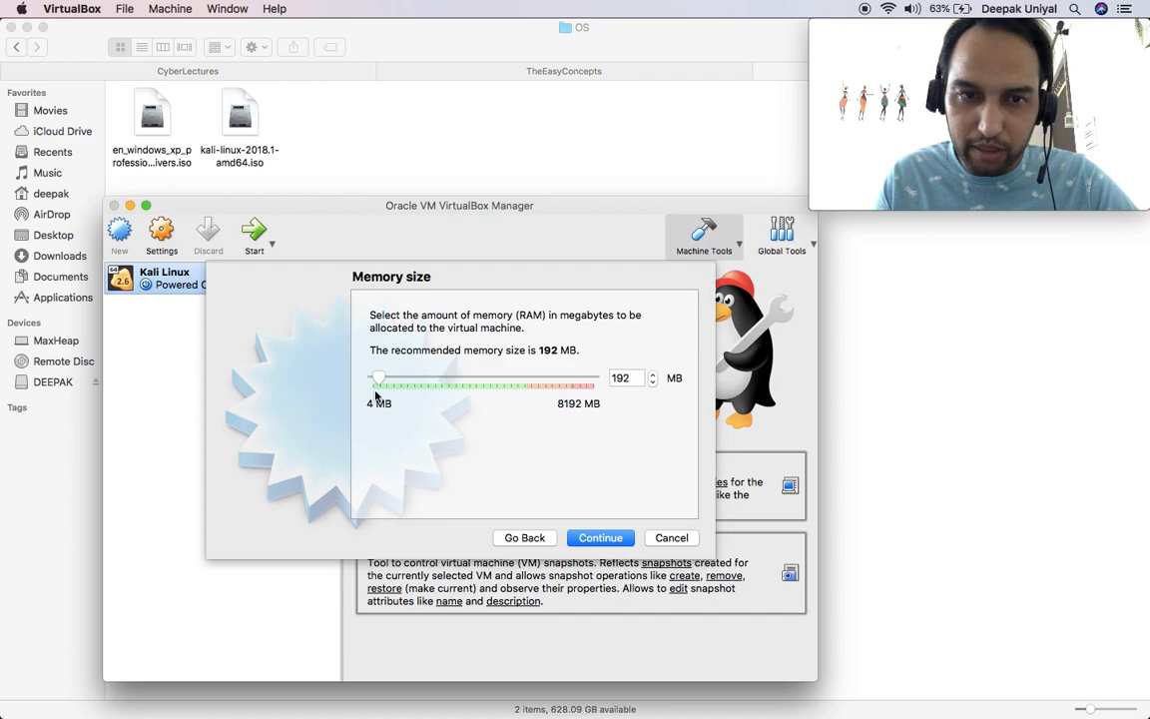
Step: Drag the memory slider from the recommended 192 MB up to 1024 MB
{"action": "left_click_drag", "start_coordinate": [380, 380], "coordinate": [389, 382]}
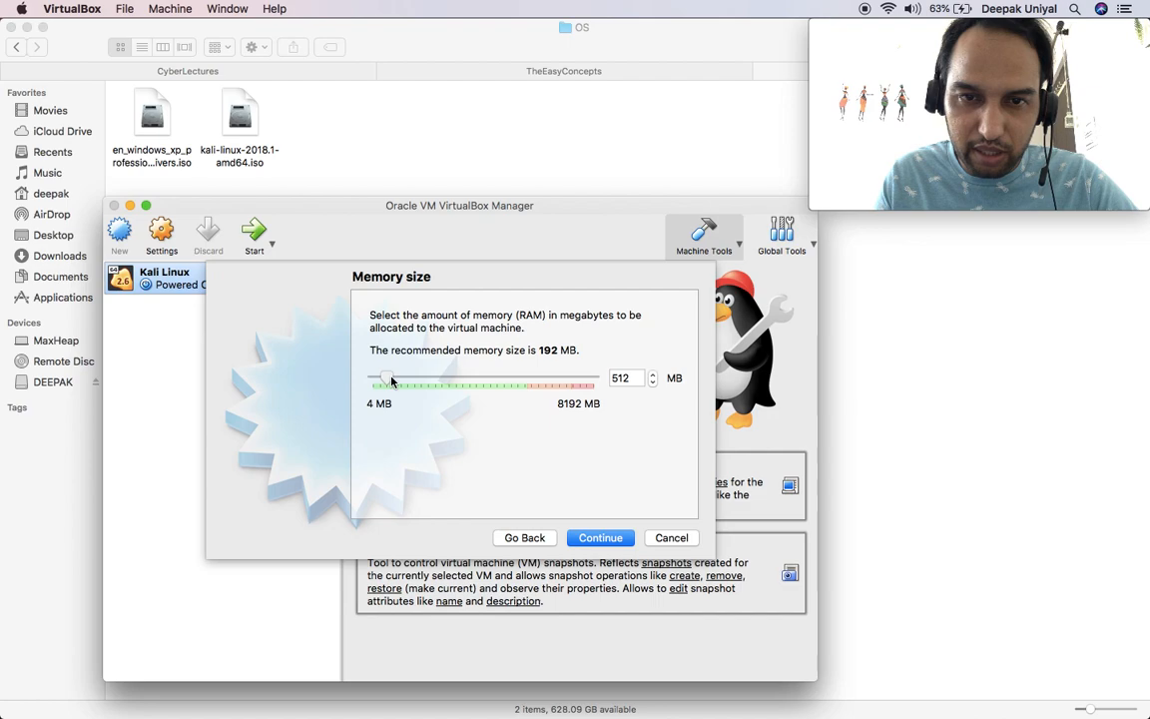
{"action": "left_click_drag", "start_coordinate": [384, 379], "coordinate": [405, 381]}
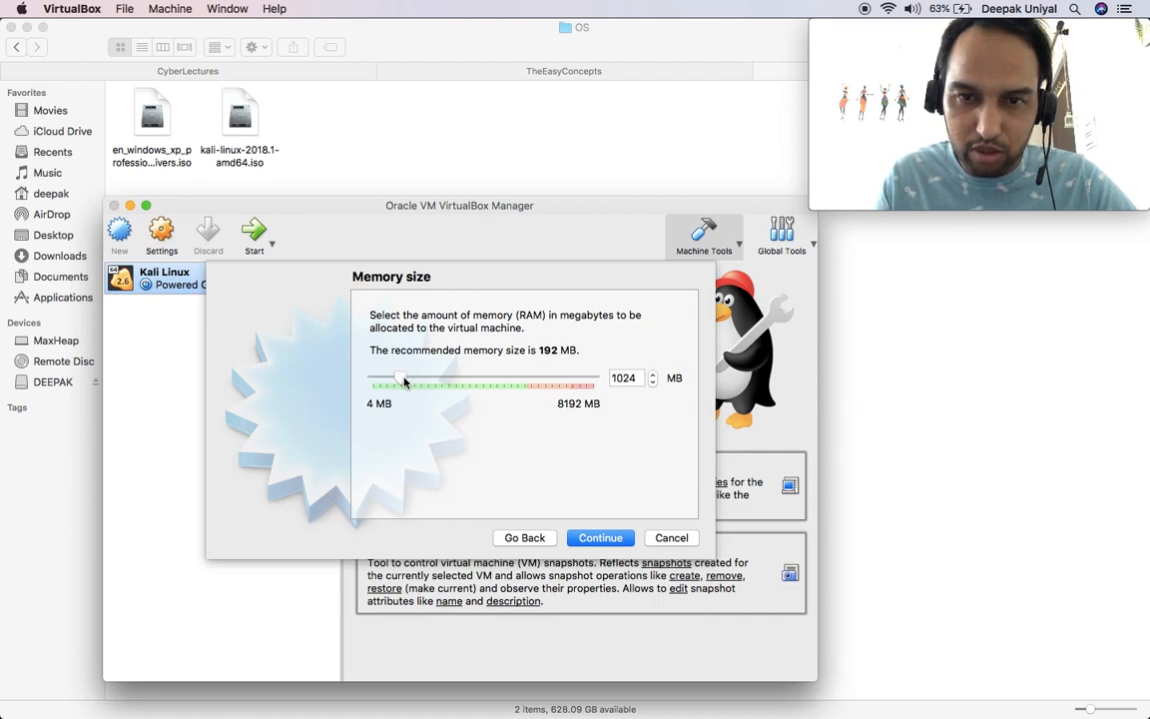
Step: Accept 1024 MB, then pick 'Create a virtual hard disk now' over reusing Kali Linux.vdi
{"action": "left_click", "coordinate": [600, 538]}
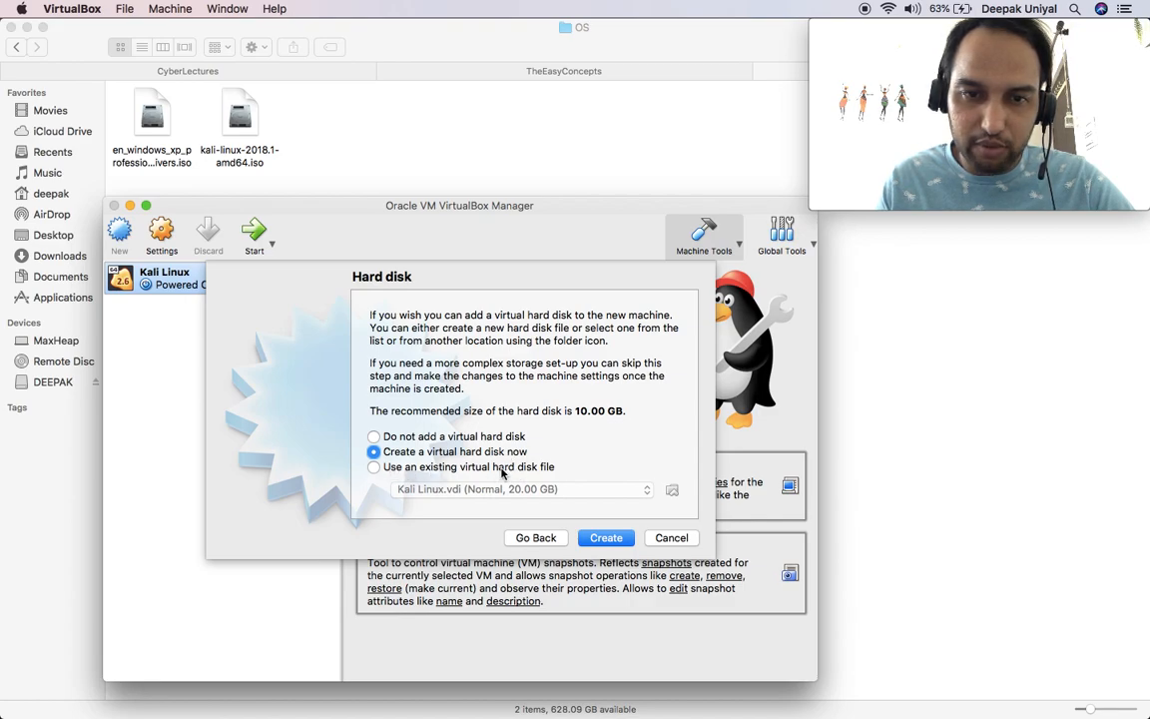
{"action": "left_click", "coordinate": [388, 469]}
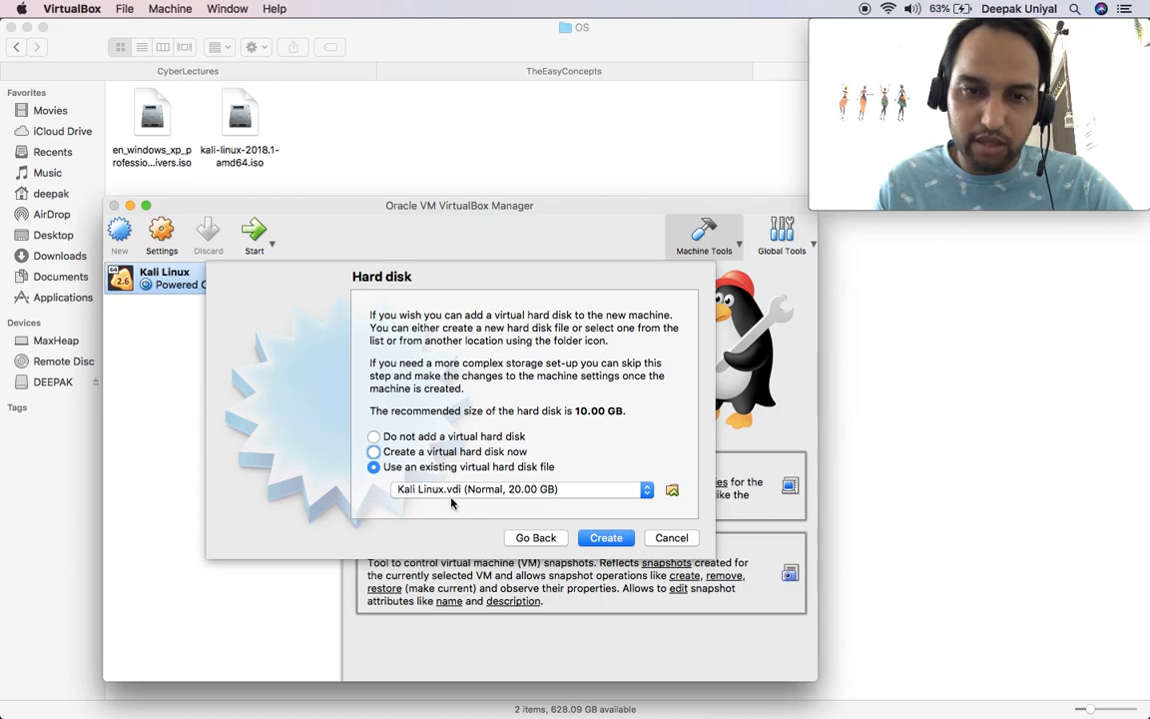
{"action": "left_click", "coordinate": [394, 455]}
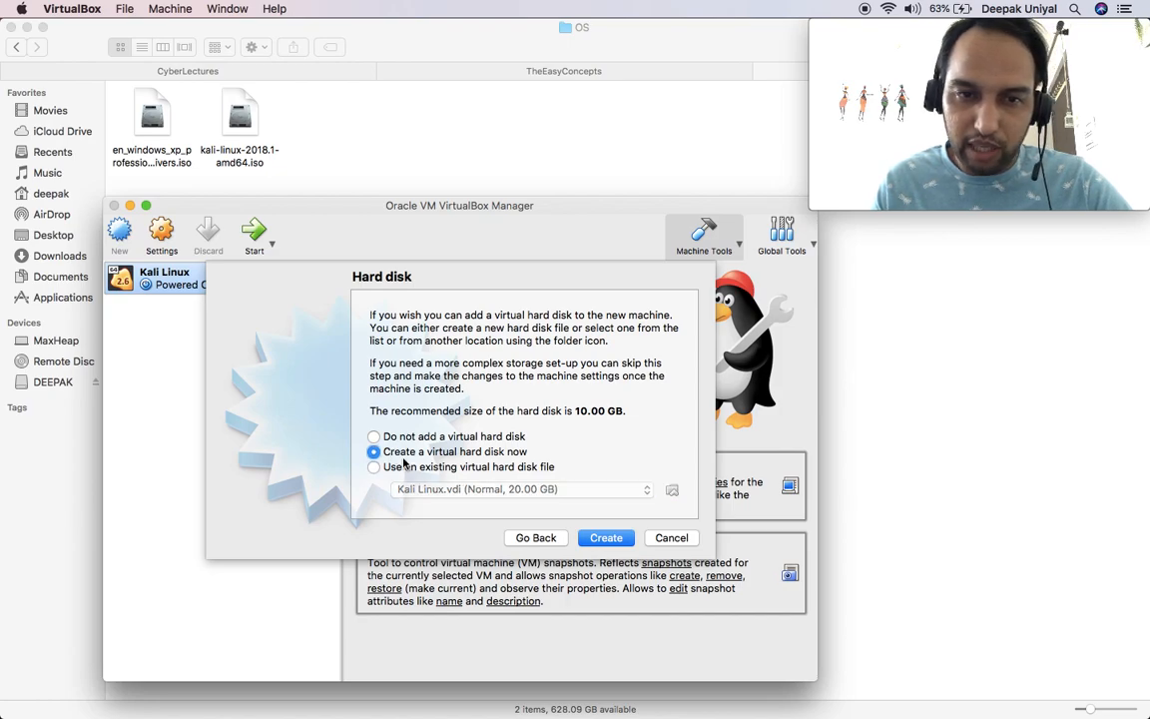
Step: Begin creating the new virtual hard disk and keep VDI as its file type
{"action": "left_click", "coordinate": [603, 538]}
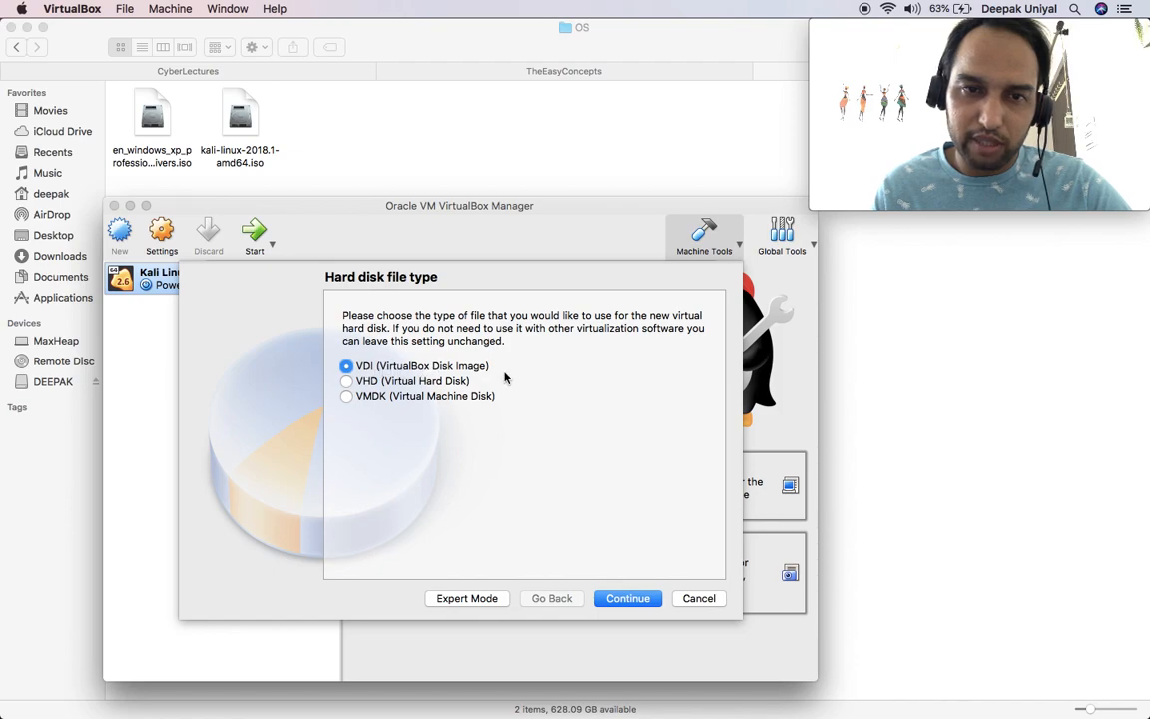
{"action": "left_click", "coordinate": [619, 602]}
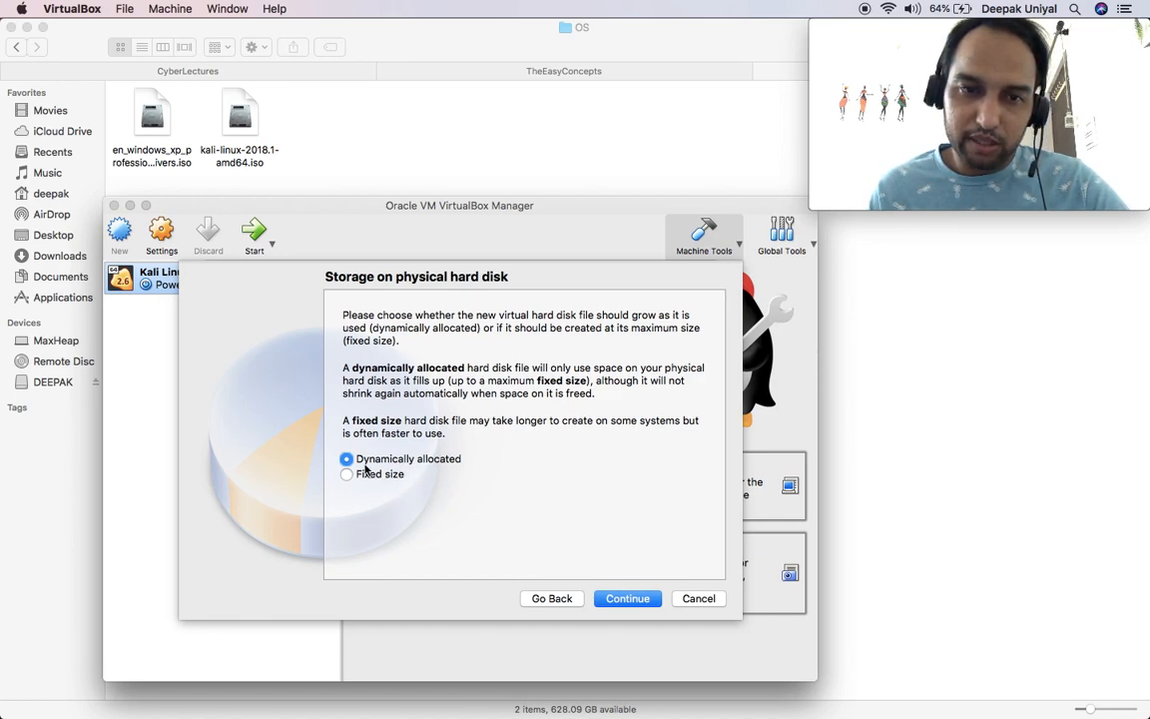
Step: Keep the disk dynamically allocated, size it to about 5 GB, and create the Windows XP VM
{"action": "left_click", "coordinate": [624, 599]}
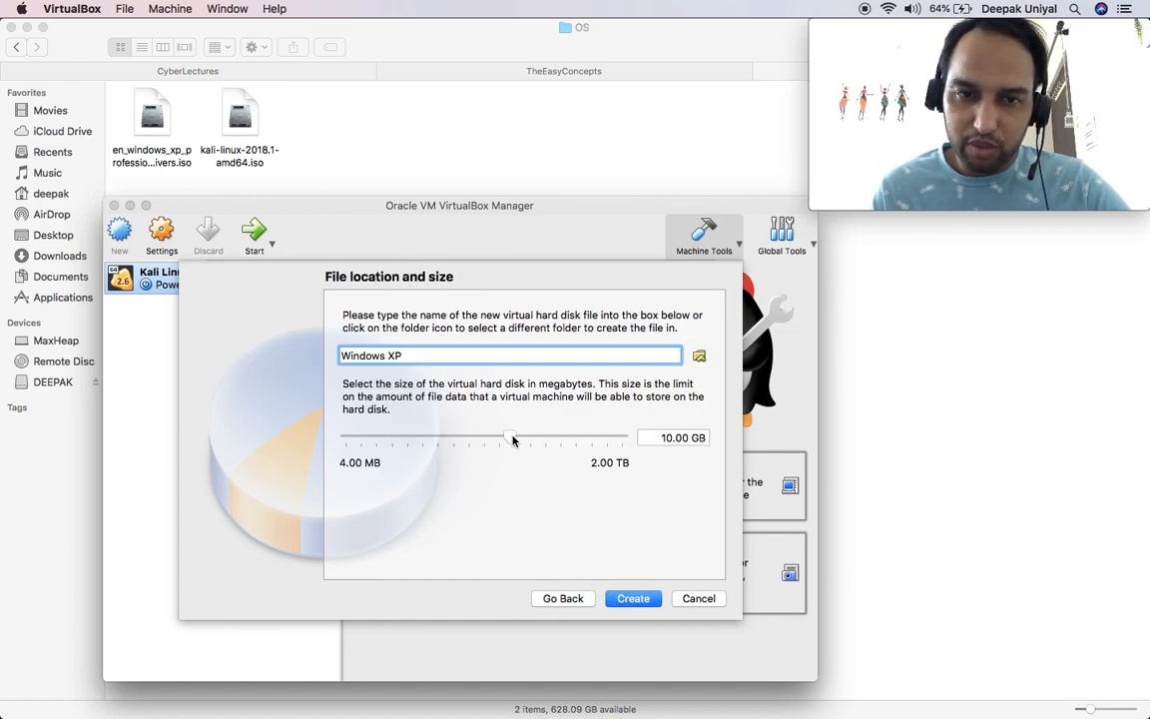
{"action": "mouse_move", "coordinate": [514, 440]}
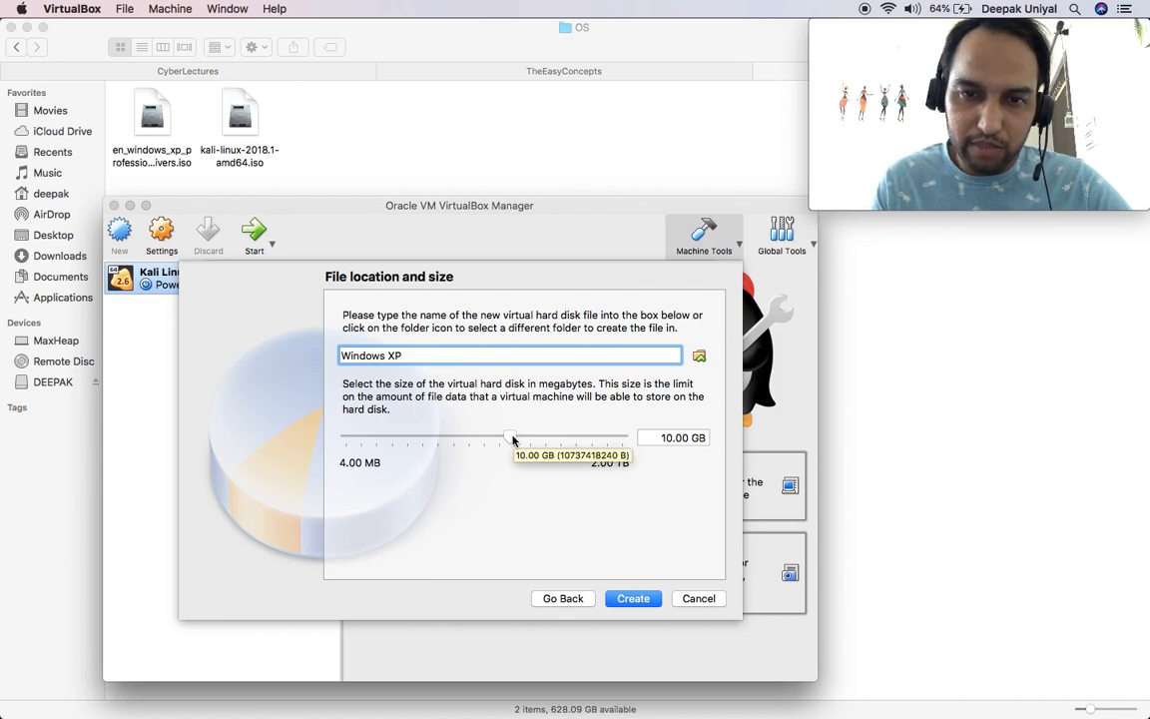
{"action": "left_click_drag", "start_coordinate": [513, 440], "coordinate": [496, 440]}
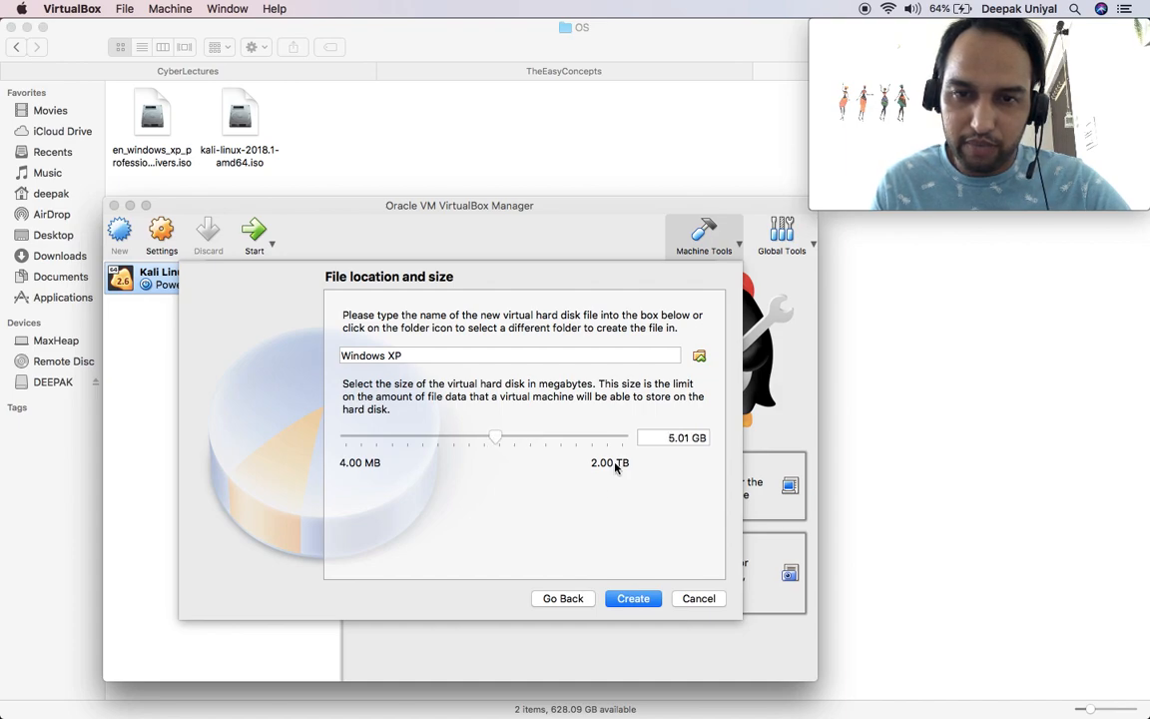
{"action": "left_click", "coordinate": [632, 600]}
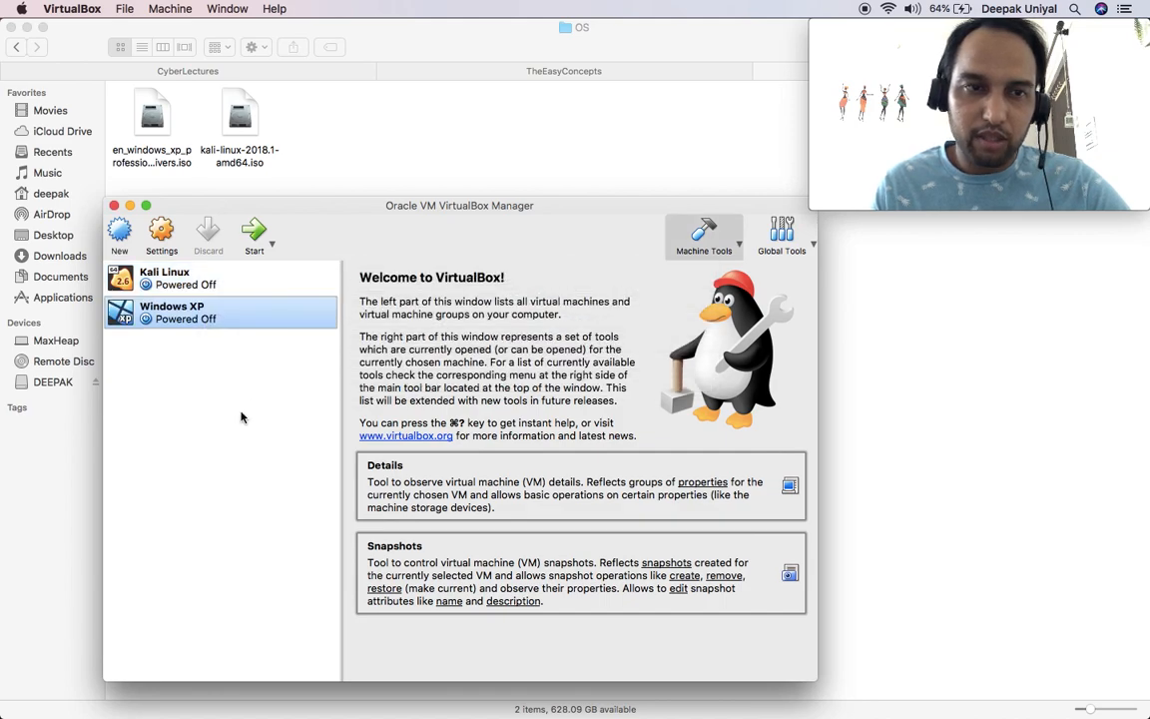
Step: Start the Windows XP VM with the en_windows_xp installation ISO as its start-up disk
{"action": "left_click", "coordinate": [255, 233]}
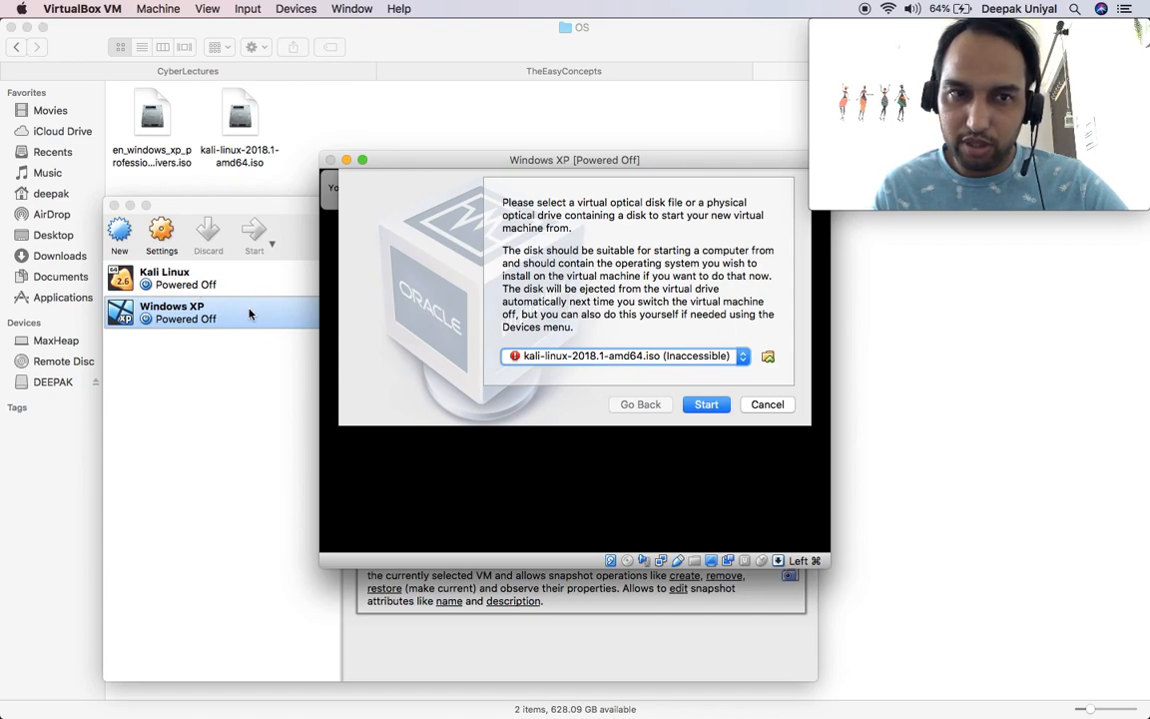
{"action": "left_click", "coordinate": [768, 357]}
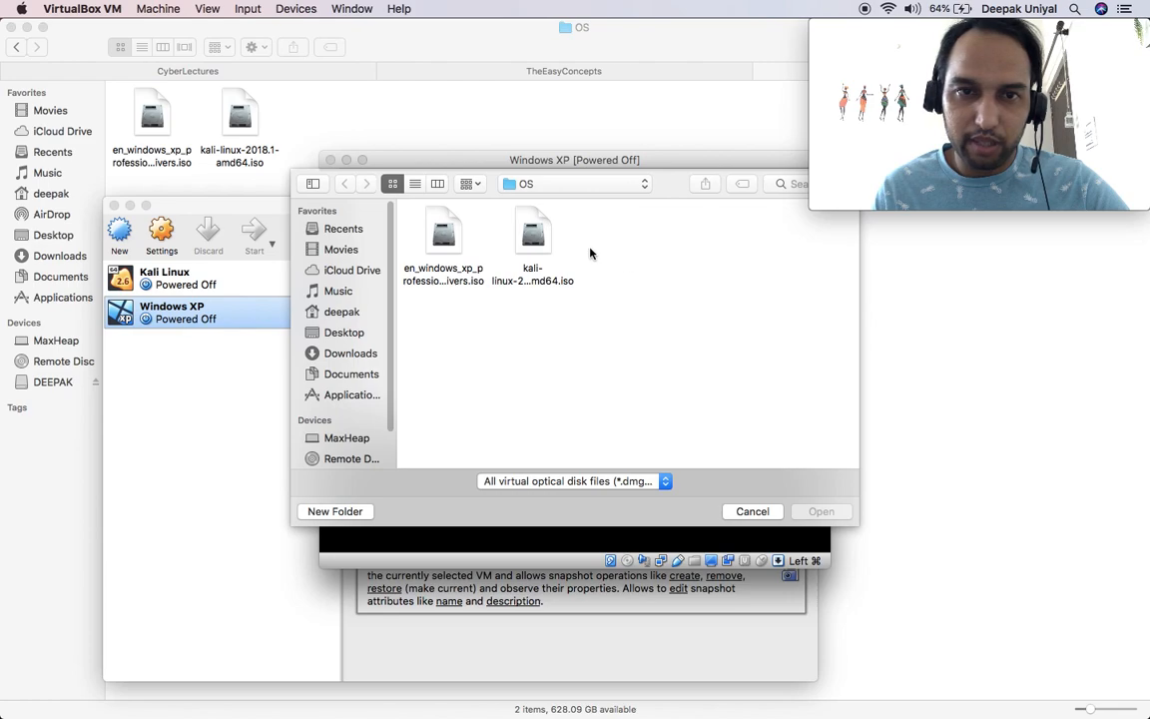
{"action": "double_click", "coordinate": [447, 244]}
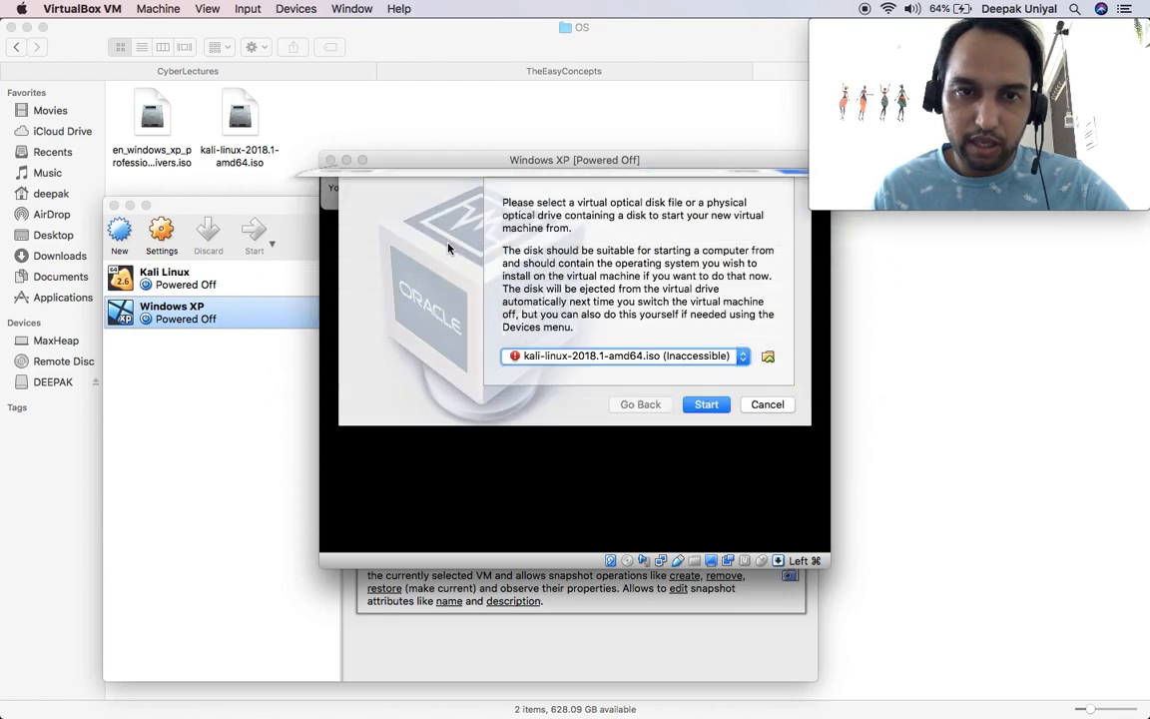
{"action": "left_click", "coordinate": [705, 404]}
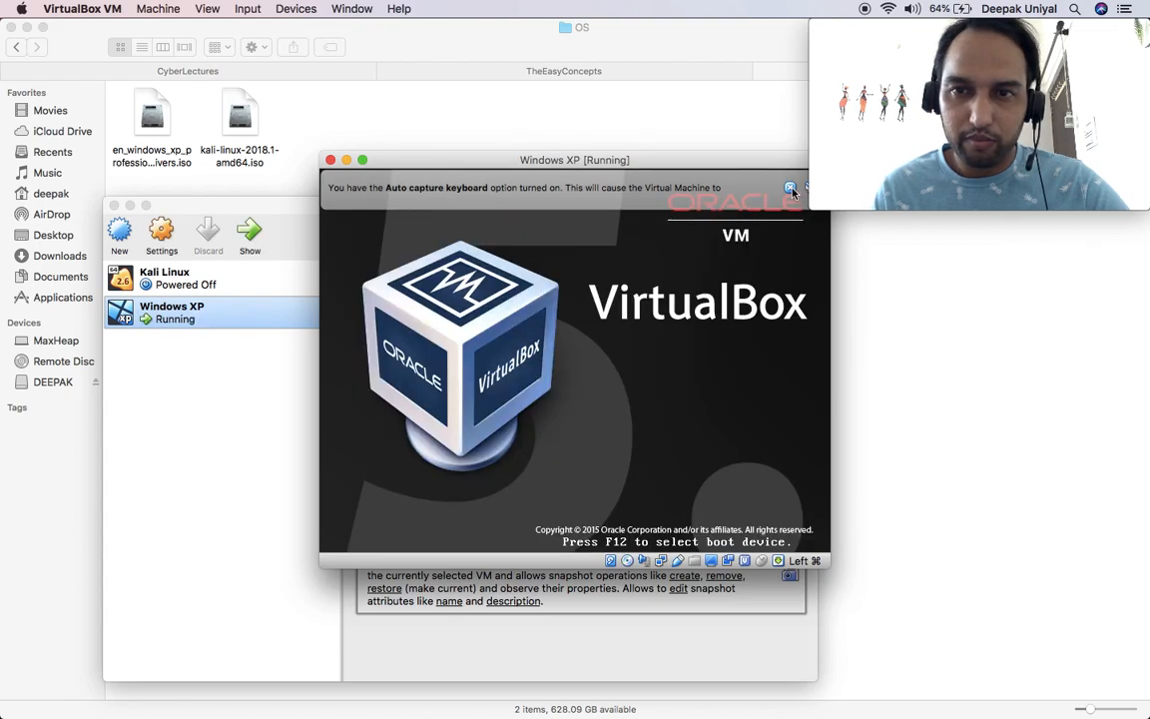
Step: Dismiss the keyboard capture notice, move the XP VM window aside, and select Kali Linux
{"action": "left_click", "coordinate": [790, 187]}
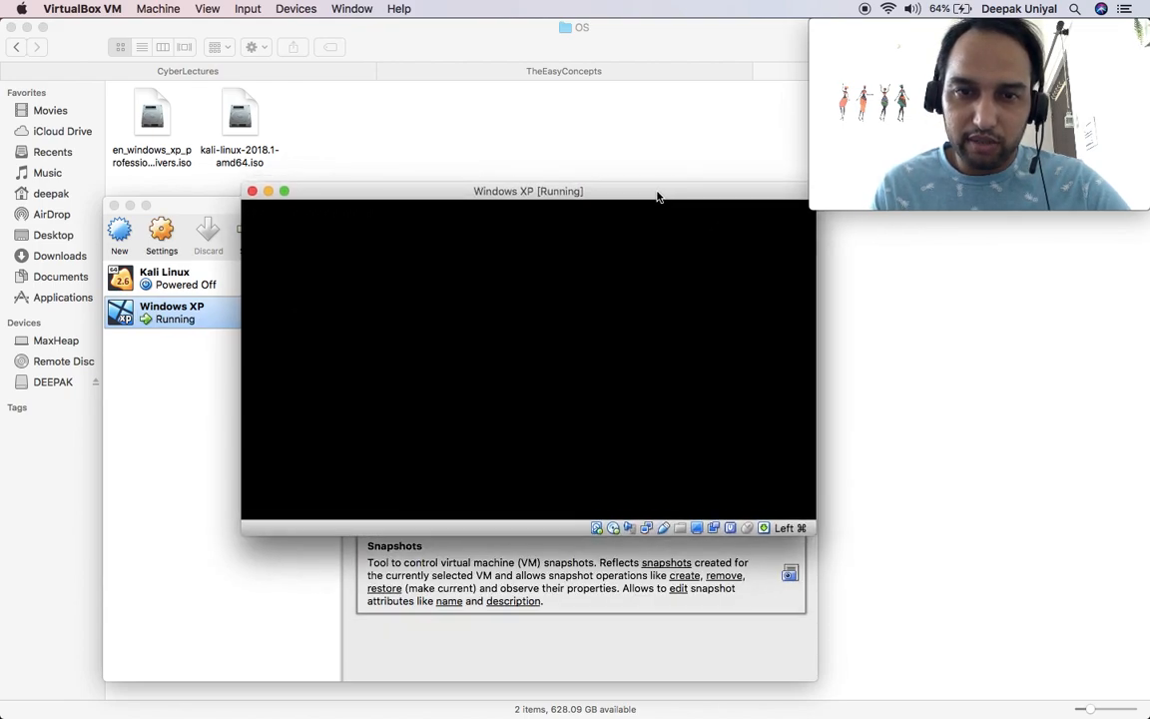
{"action": "left_click_drag", "start_coordinate": [657, 195], "coordinate": [639, 270]}
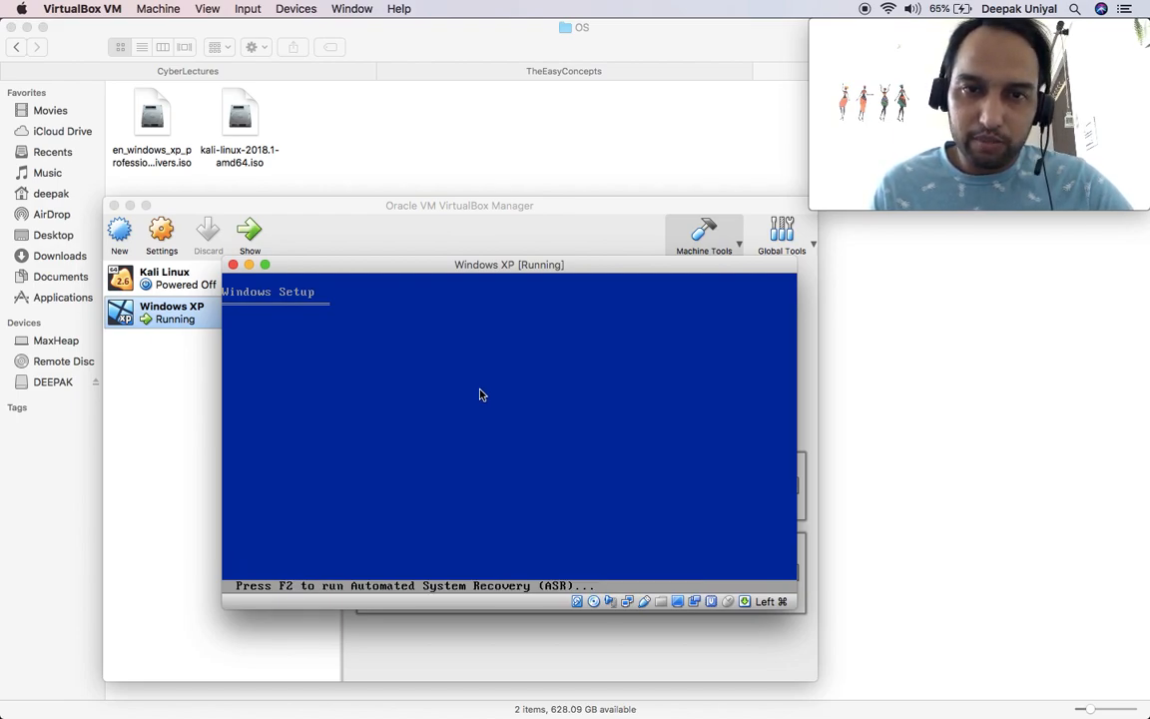
{"action": "left_click_drag", "start_coordinate": [426, 266], "coordinate": [577, 329]}
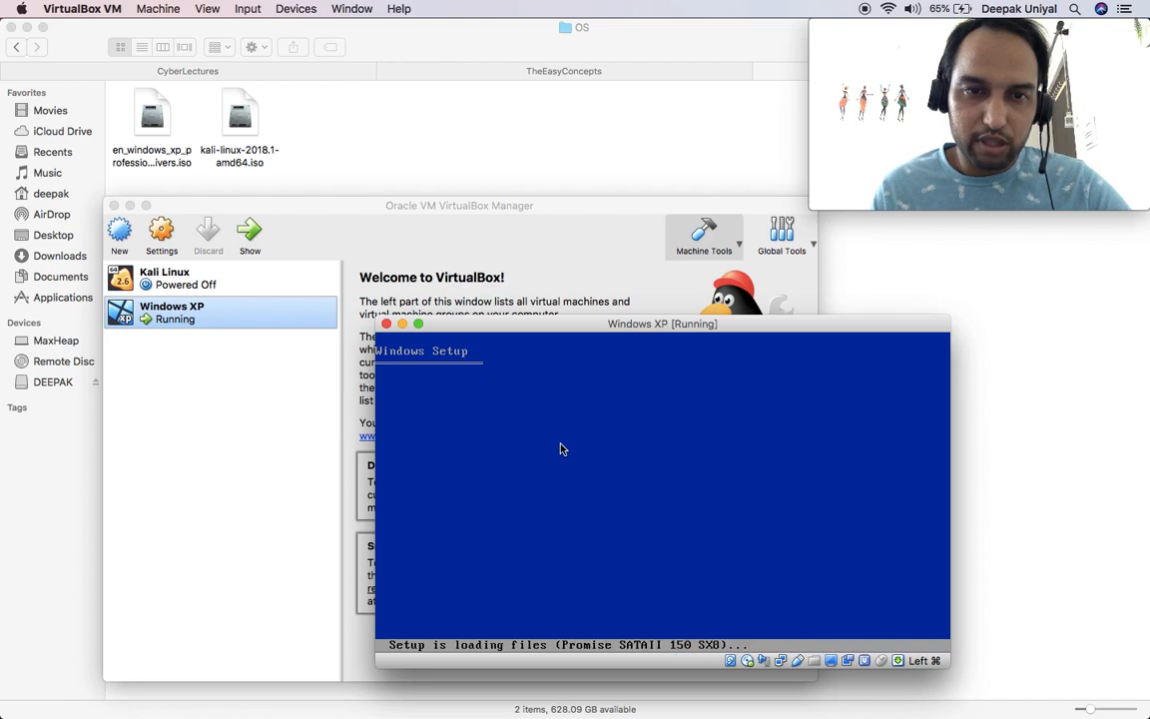
{"action": "left_click", "coordinate": [184, 284]}
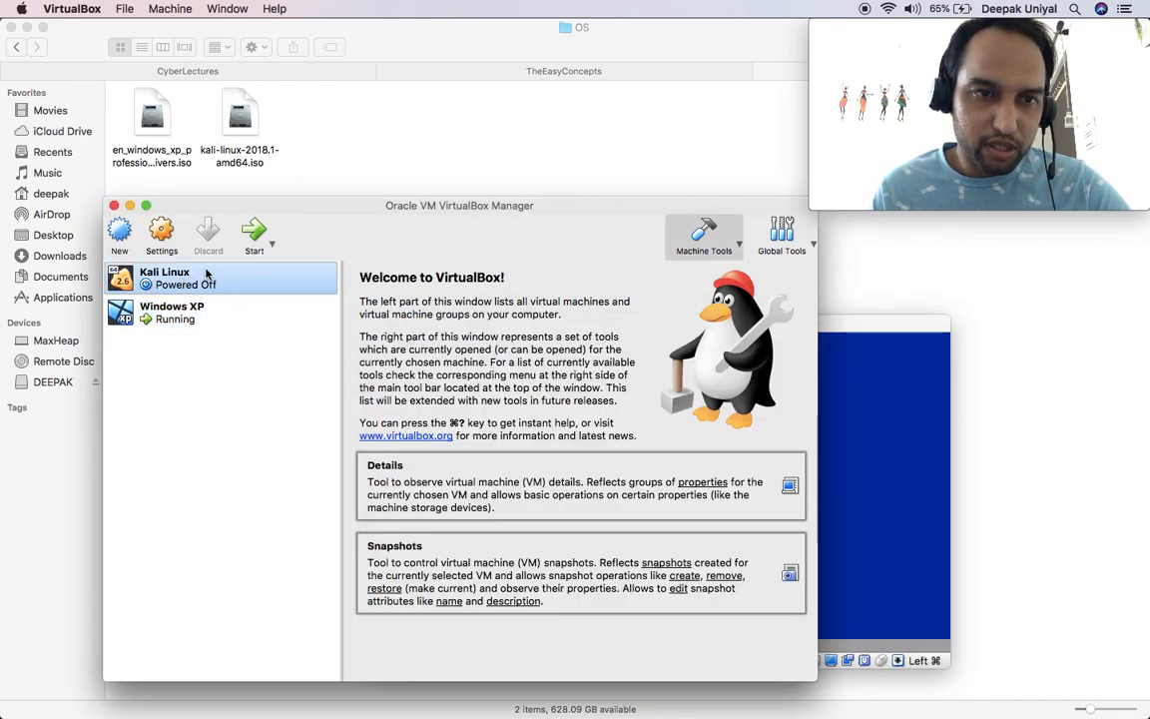
Step: Start the Kali Linux VM and boot its default GRUB entry
{"action": "left_click", "coordinate": [254, 234]}
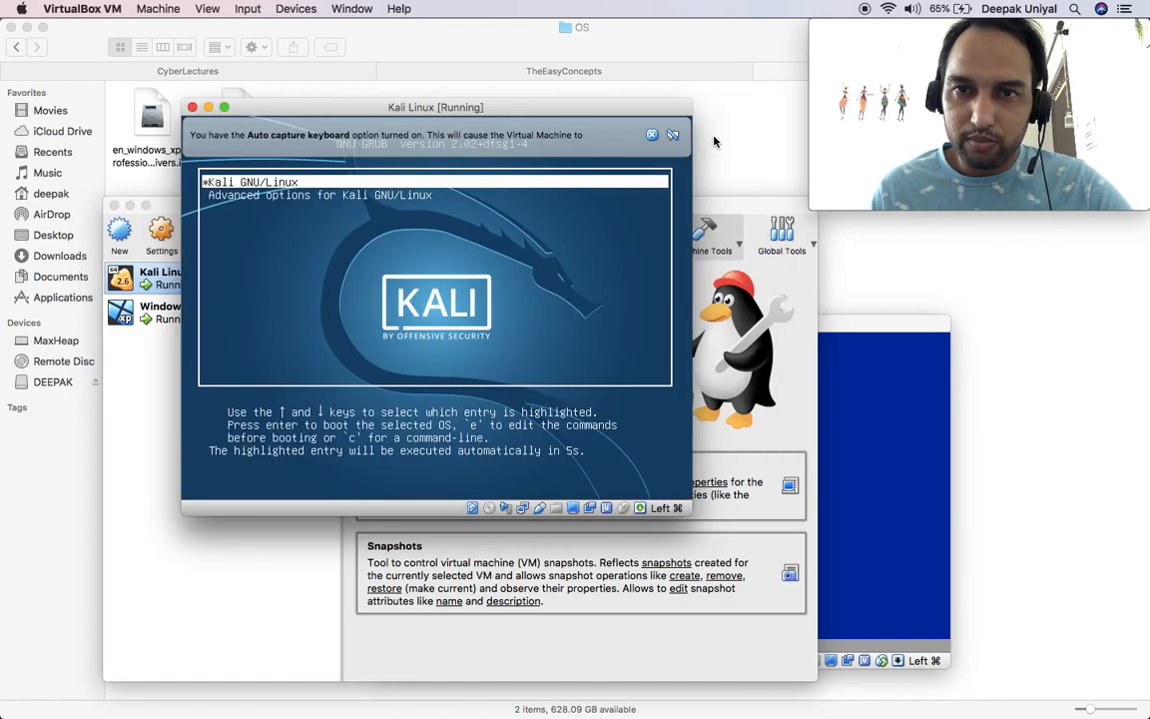
{"action": "left_click", "coordinate": [651, 135]}
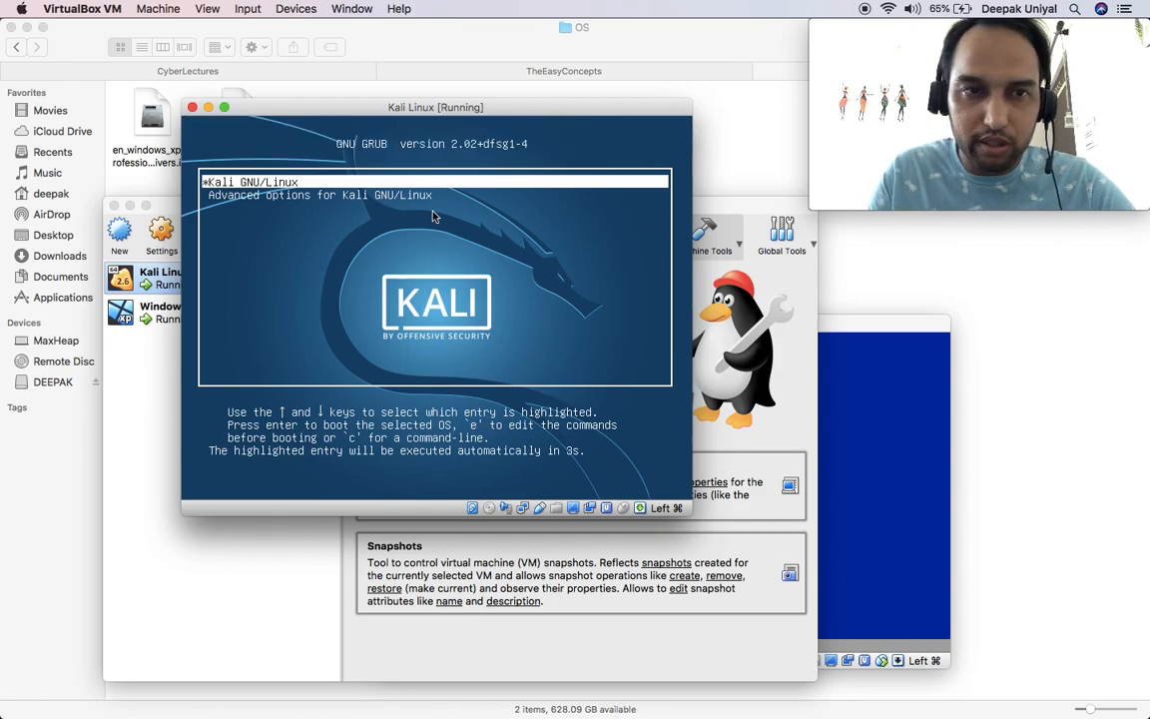
{"action": "key", "text": "Return"}
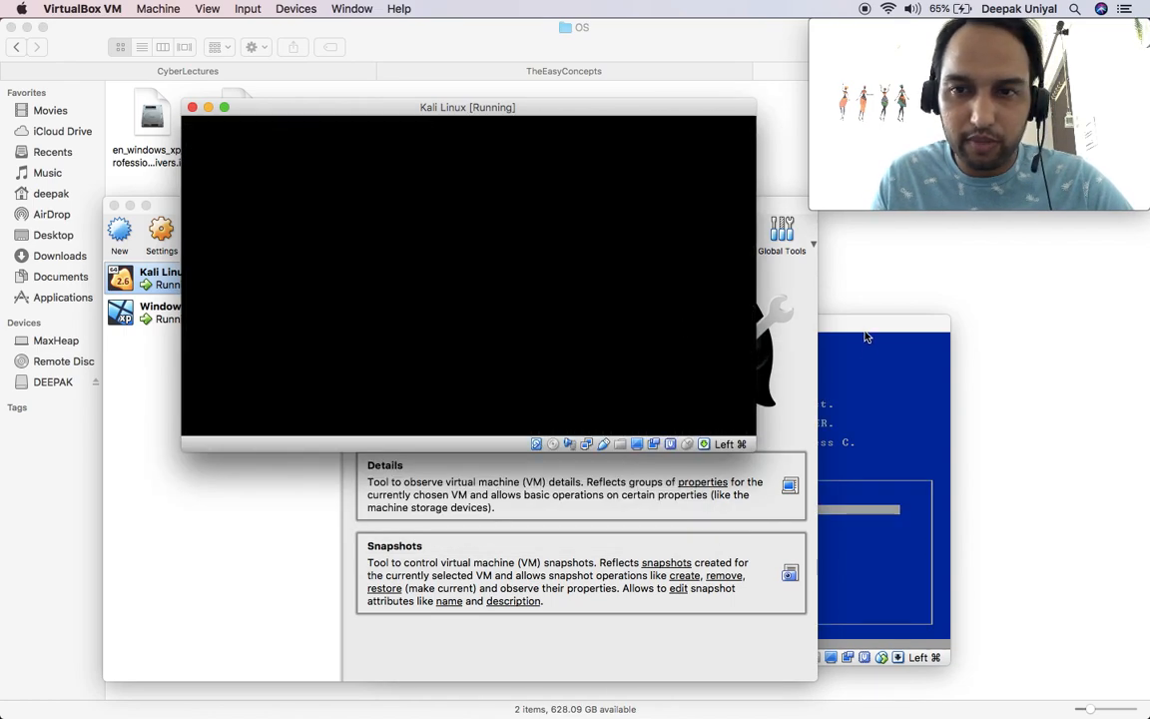
Step: In XP Setup, partition the unpartitioned space and format it as NTFS
{"action": "left_click", "coordinate": [867, 338]}
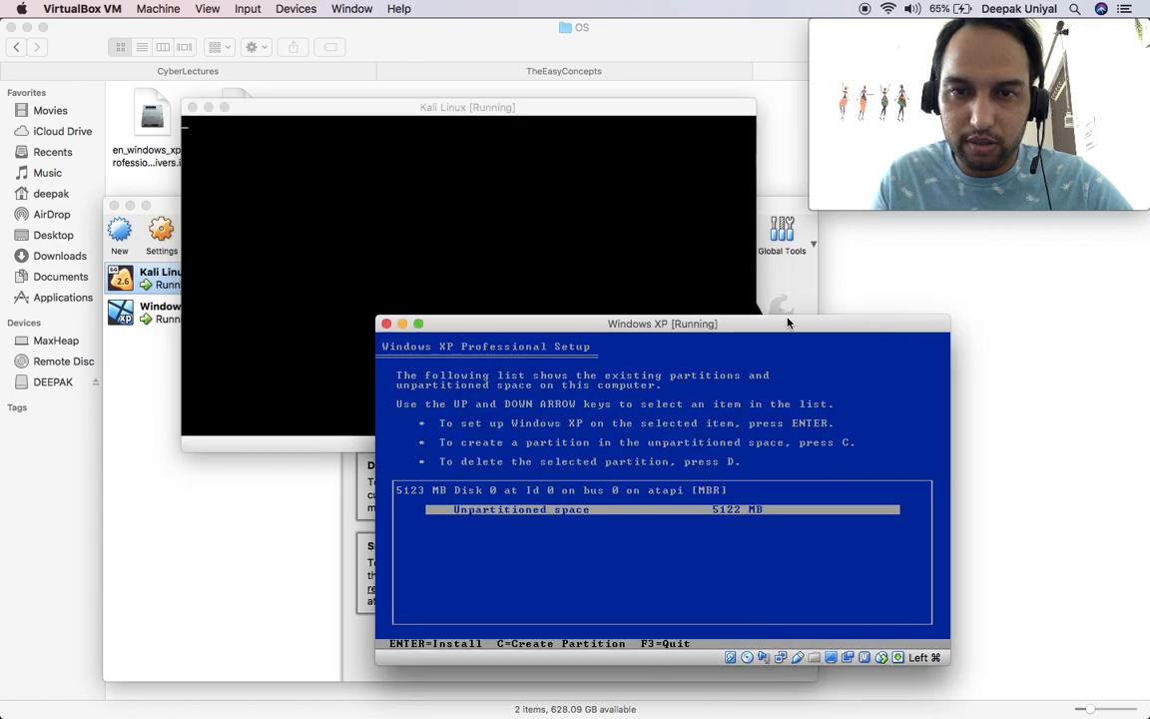
{"action": "left_click_drag", "start_coordinate": [762, 322], "coordinate": [831, 327]}
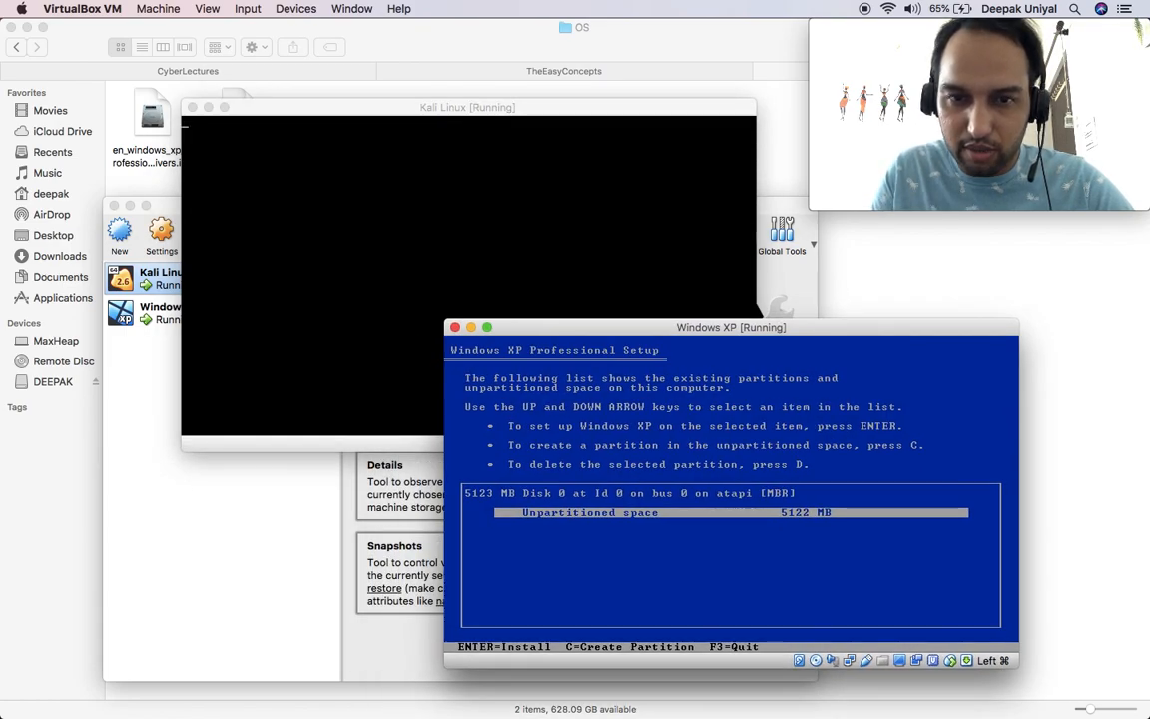
{"action": "key", "text": "Return"}
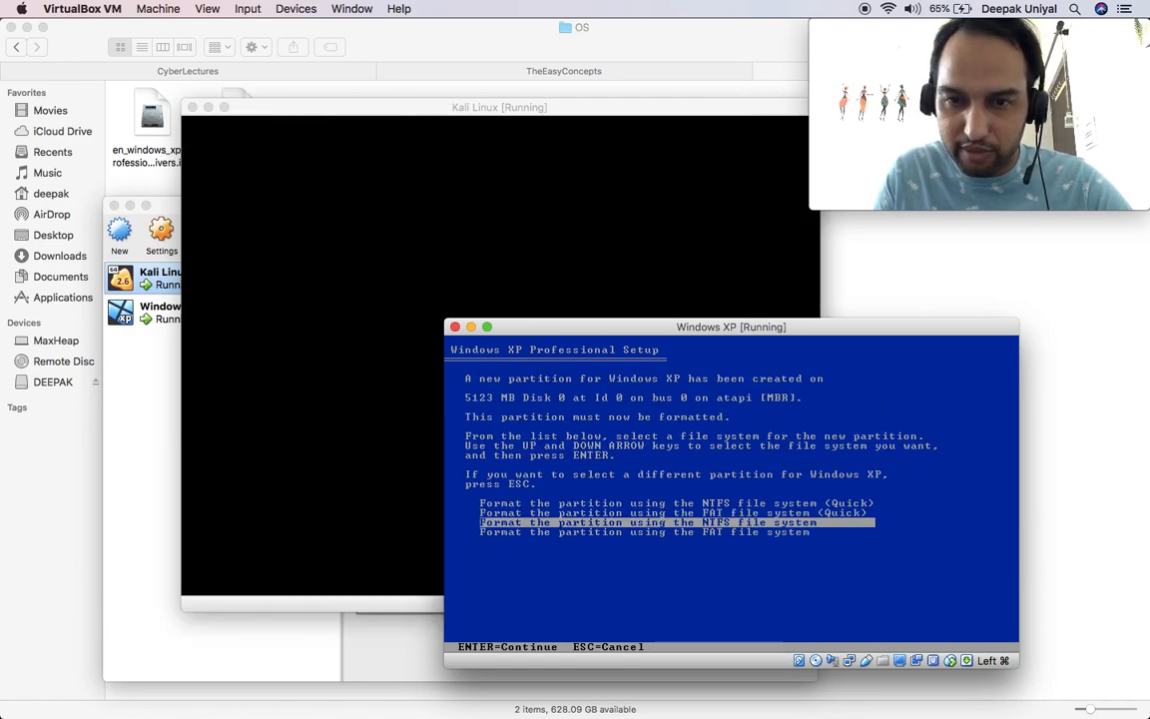
{"action": "key", "text": "Return"}
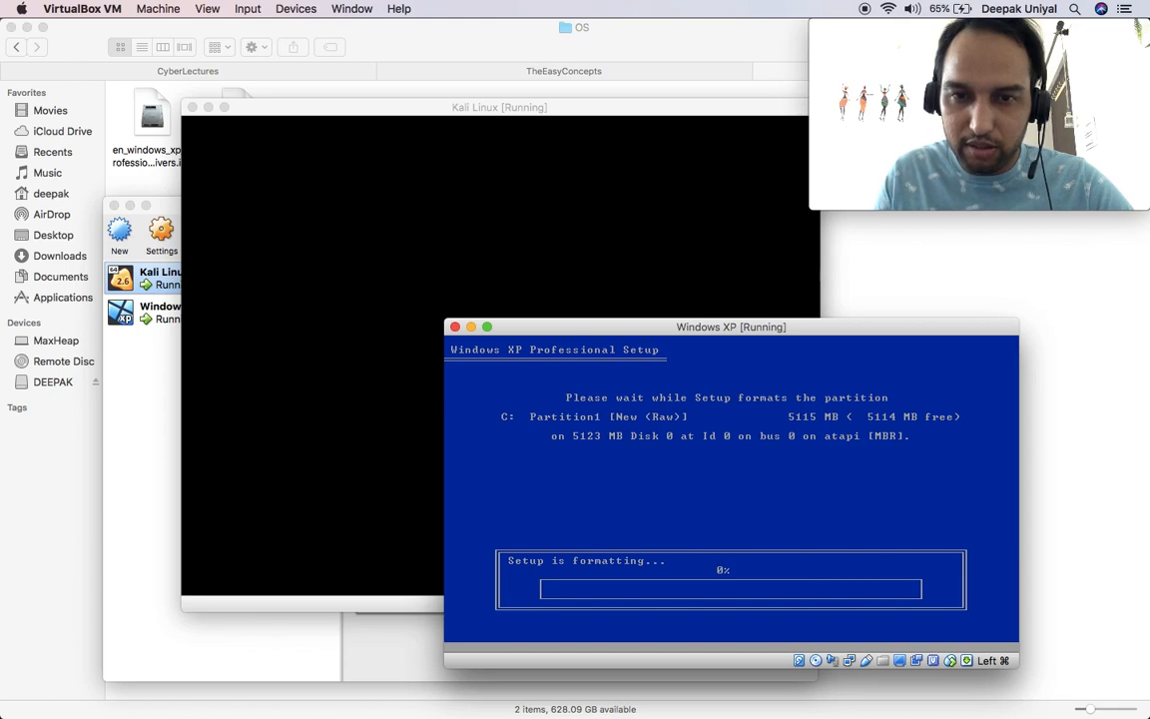
{"action": "left_click_drag", "start_coordinate": [552, 332], "coordinate": [643, 349]}
{"action": "left_click_drag", "start_coordinate": [502, 108], "coordinate": [349, 92]}
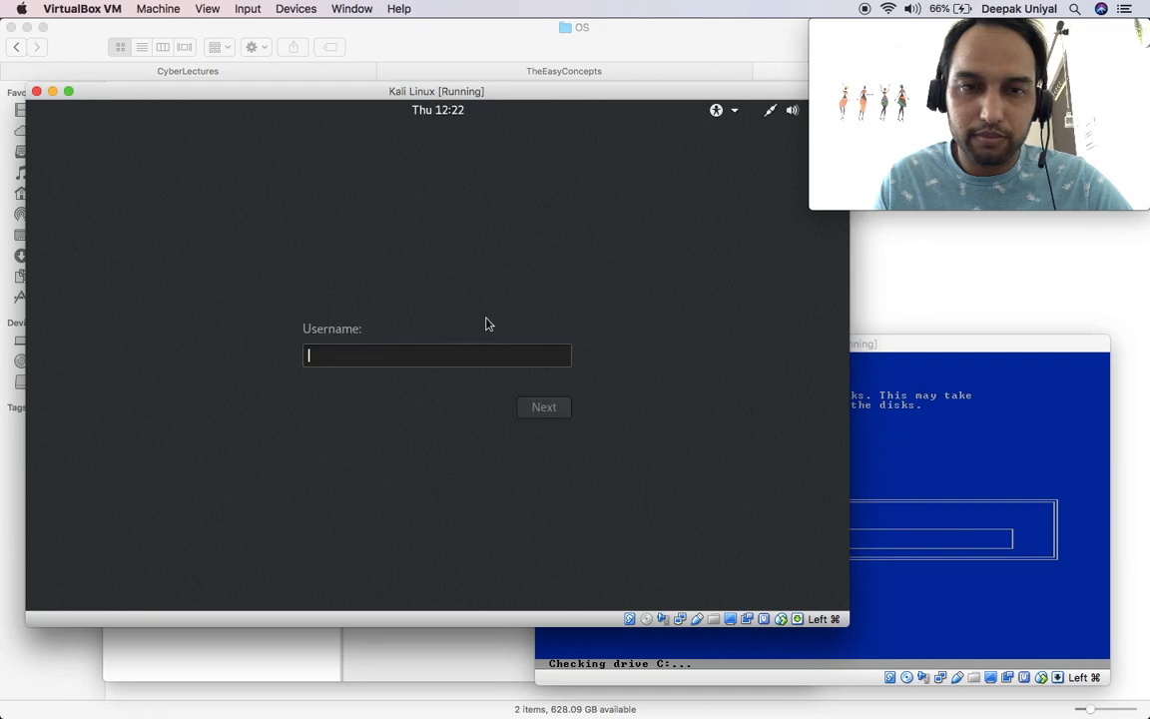
Step: Log in to Kali as root with the account password, then make its window fill the screen
{"action": "type", "text": "root"}
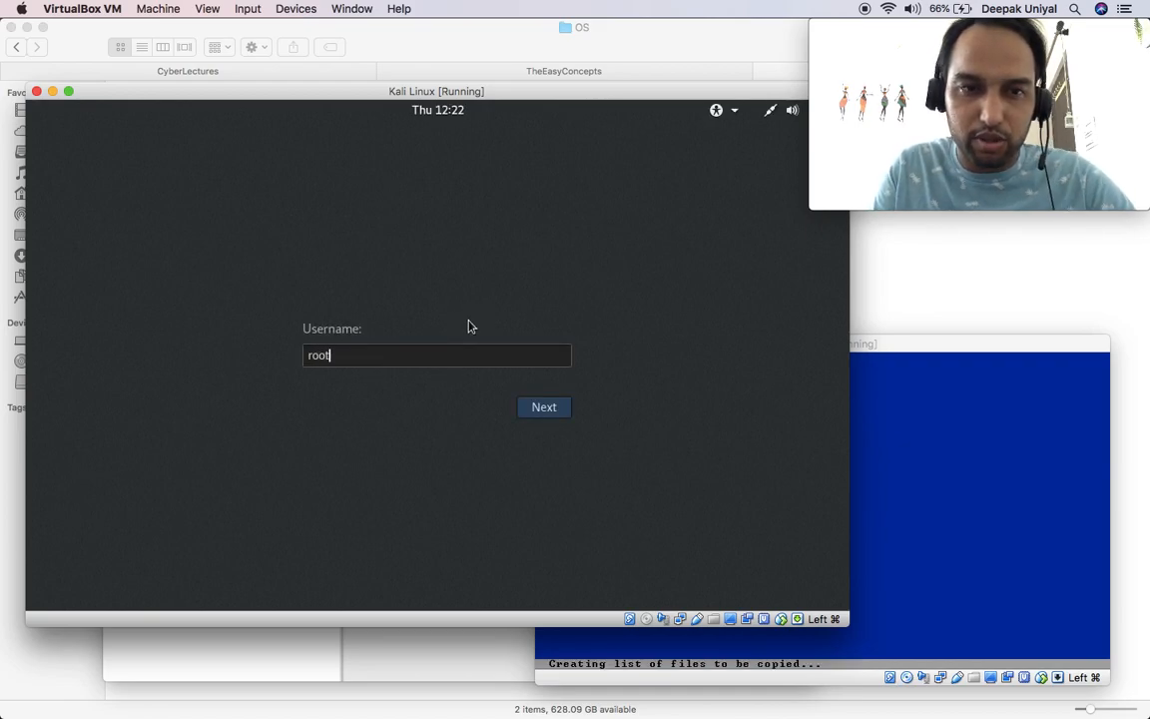
{"action": "key", "text": "Return"}
{"action": "type", "text": "toor"}
{"action": "key", "text": "Return"}
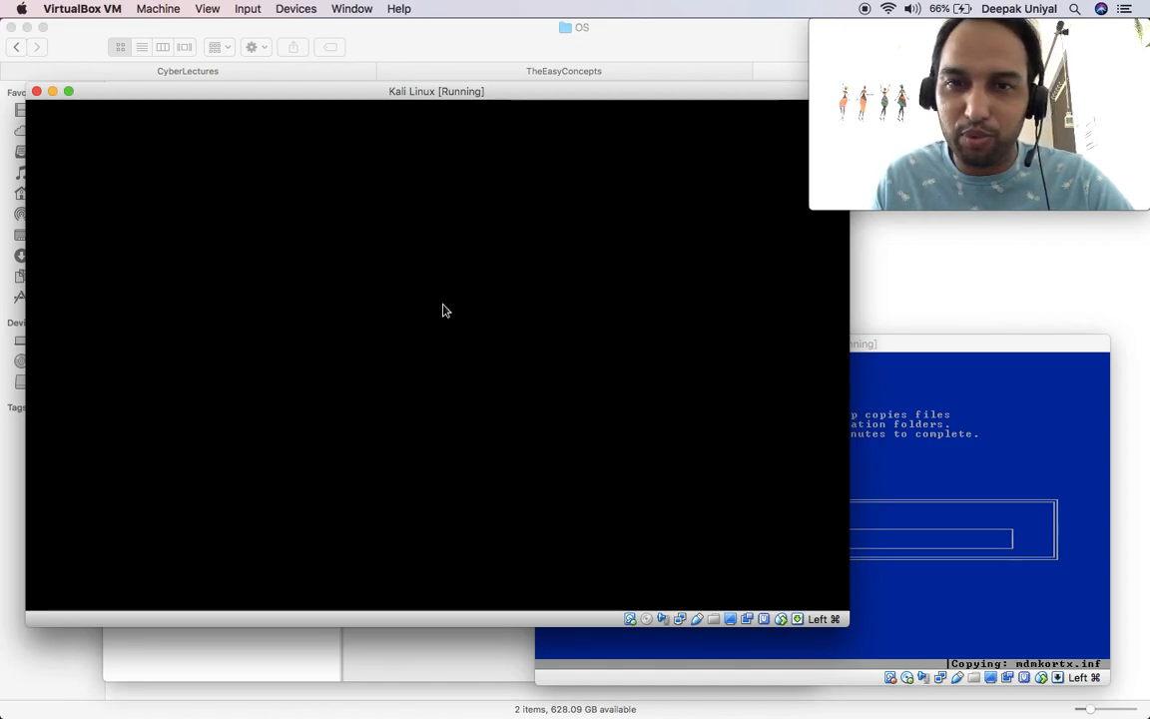
{"action": "left_click", "coordinate": [918, 347]}
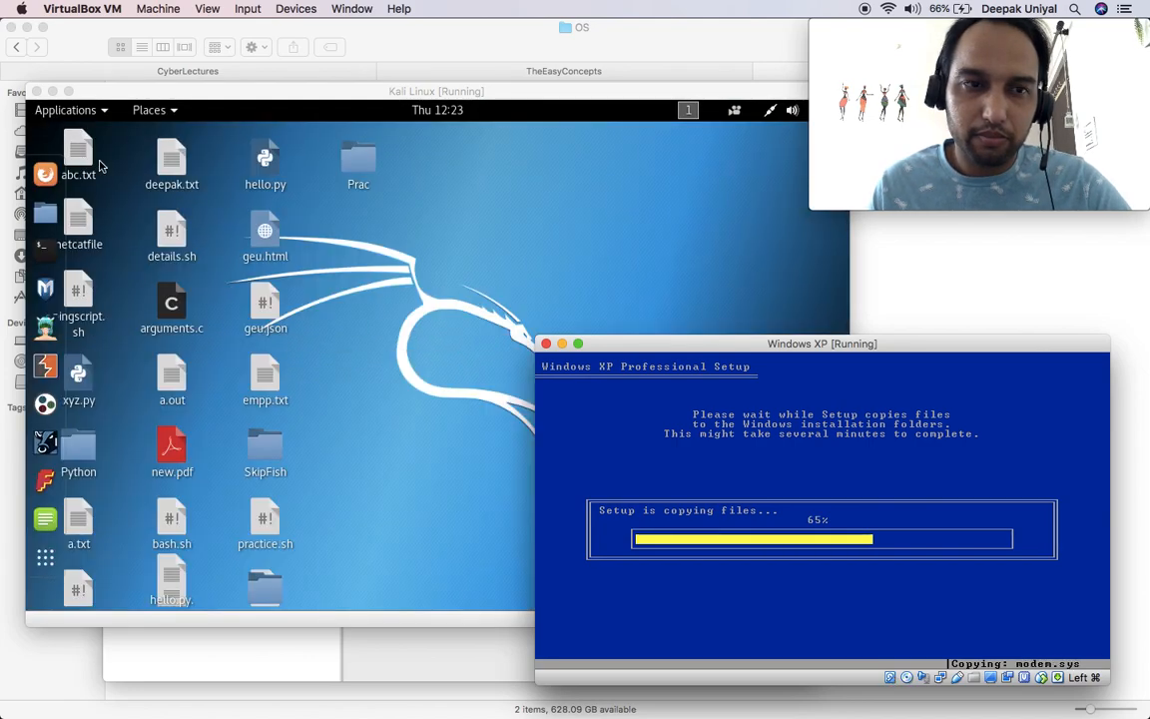
{"action": "left_click", "coordinate": [69, 91]}
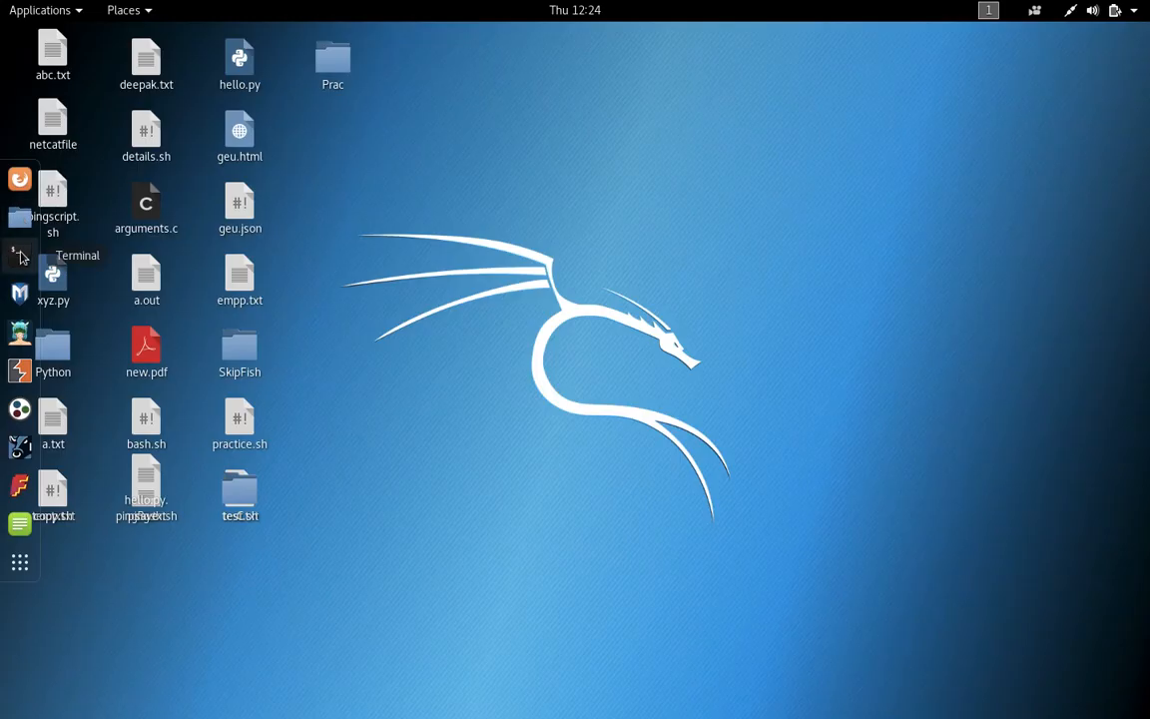
Step: In a new Terminal, run pwd and ls, then cd Desktop/ and ls
{"action": "left_click", "coordinate": [20, 257]}
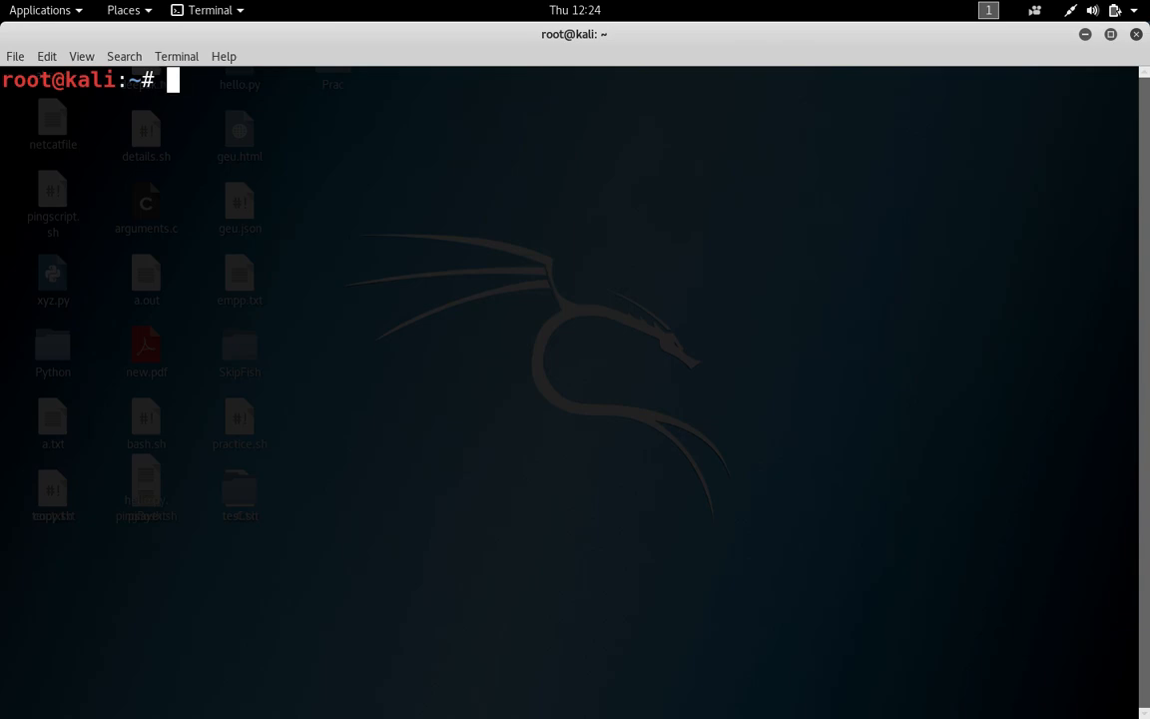
{"action": "type", "text": "pwd"}
{"action": "key", "text": "Return"}
{"action": "type", "text": "ls"}
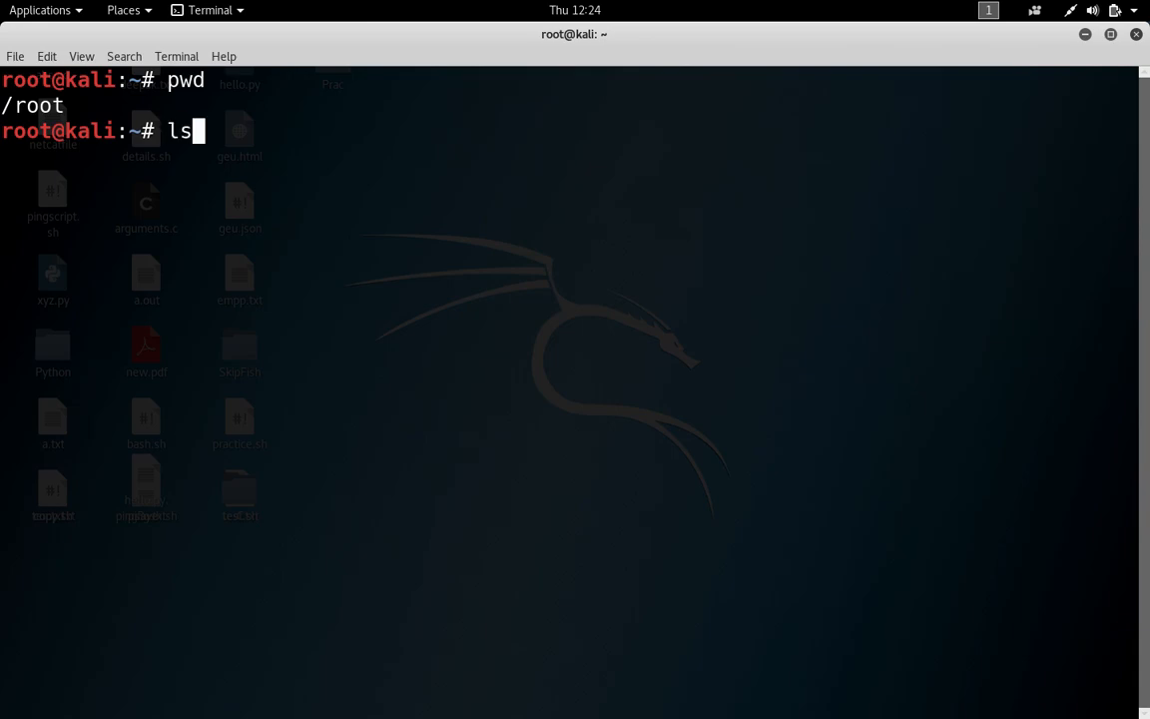
{"action": "key", "text": "Return"}
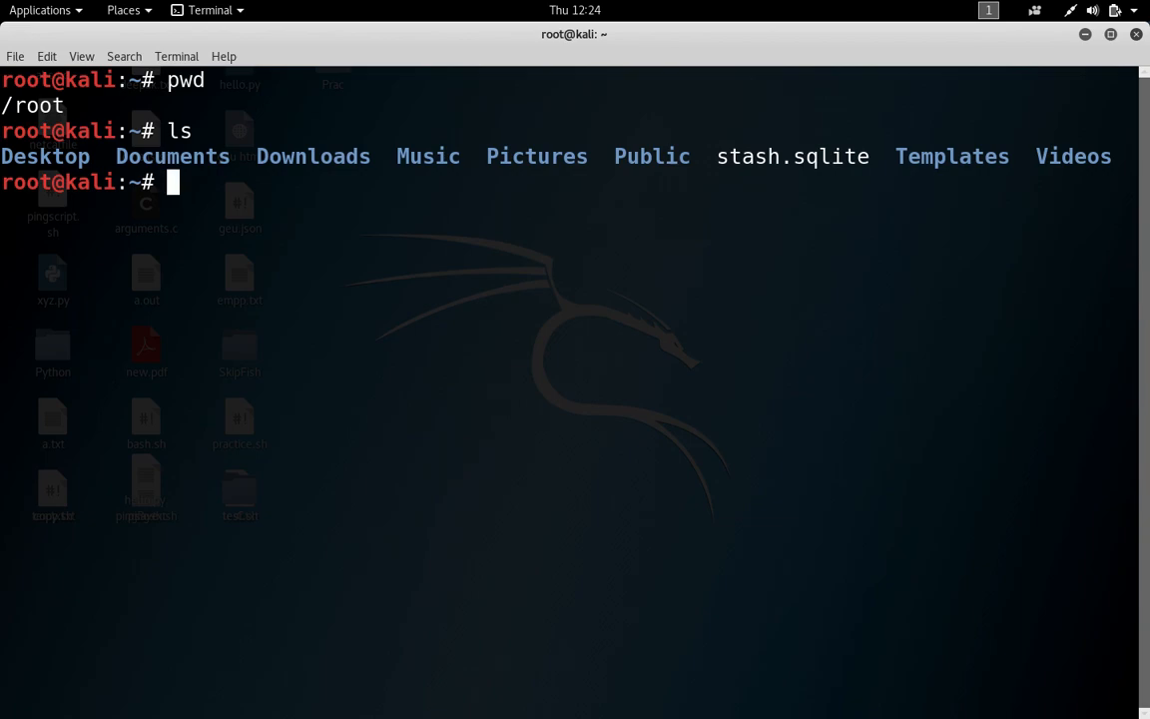
{"action": "type", "text": "cd Desktop/"}
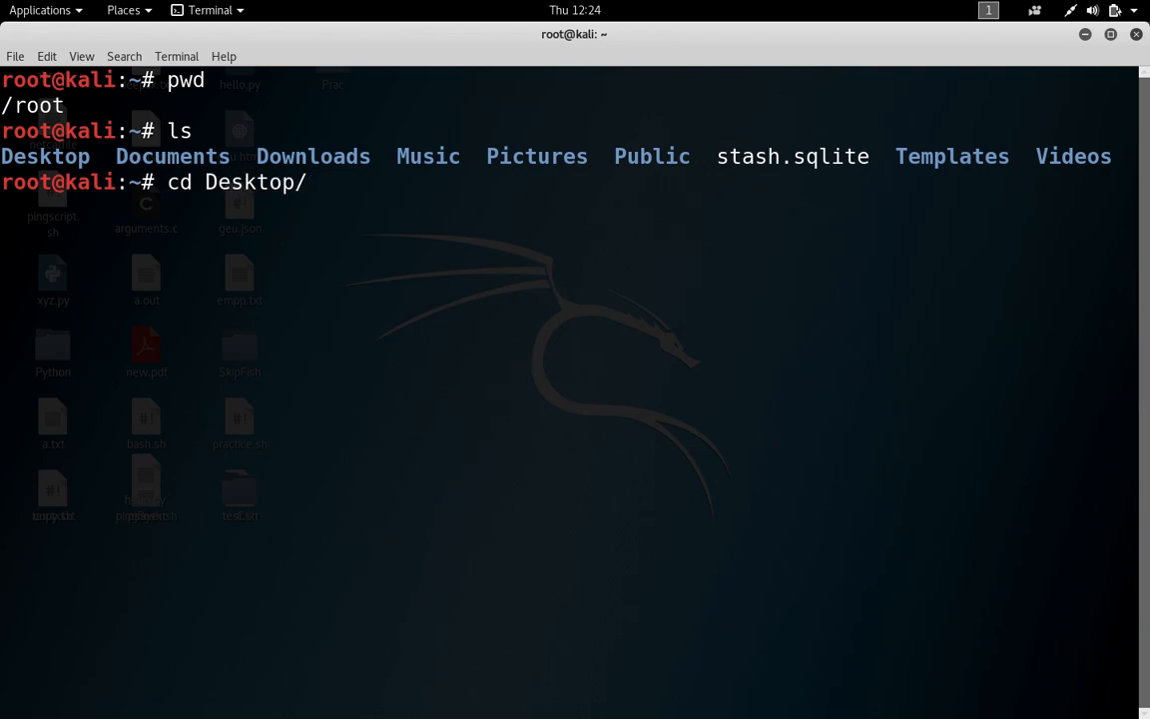
{"action": "key", "text": "Return"}
{"action": "type", "text": "ls"}
{"action": "key", "text": "Return"}
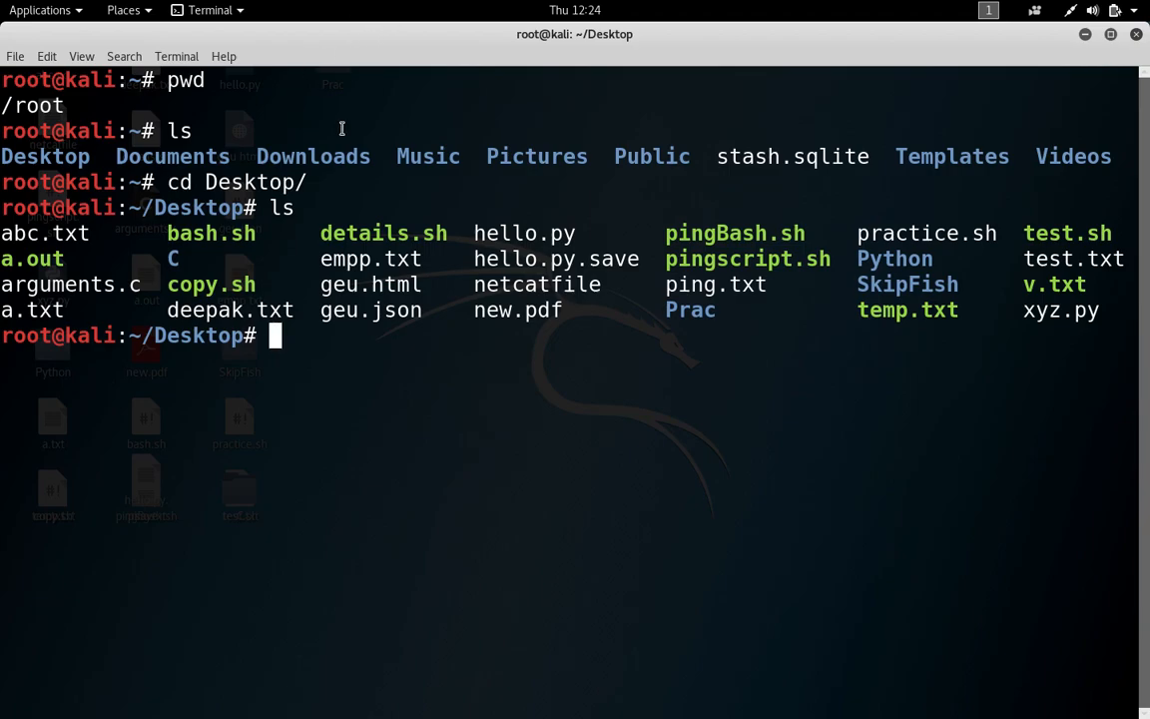
Step: Switch to the Mac desktop and boot the XP VM from the installation CD
{"action": "key", "text": "ctrl+Left"}
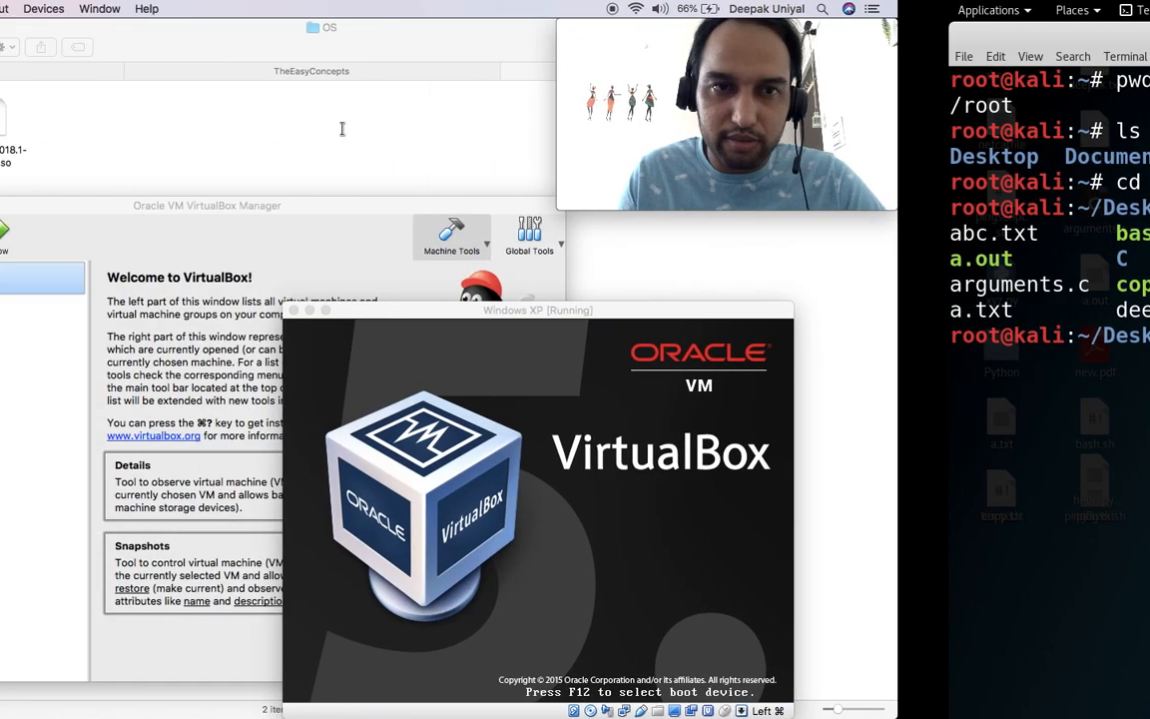
{"action": "left_click_drag", "start_coordinate": [659, 315], "coordinate": [548, 309]}
{"action": "key", "text": "Return"}
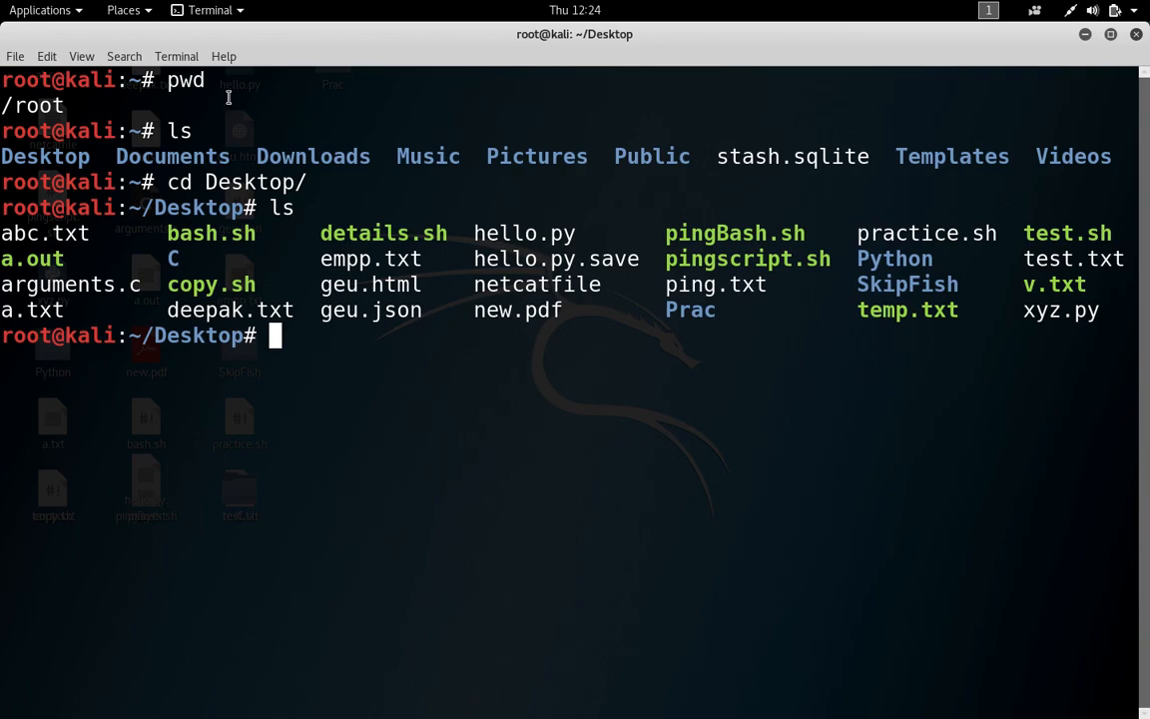
{"action": "left_click", "coordinate": [76, 14]}
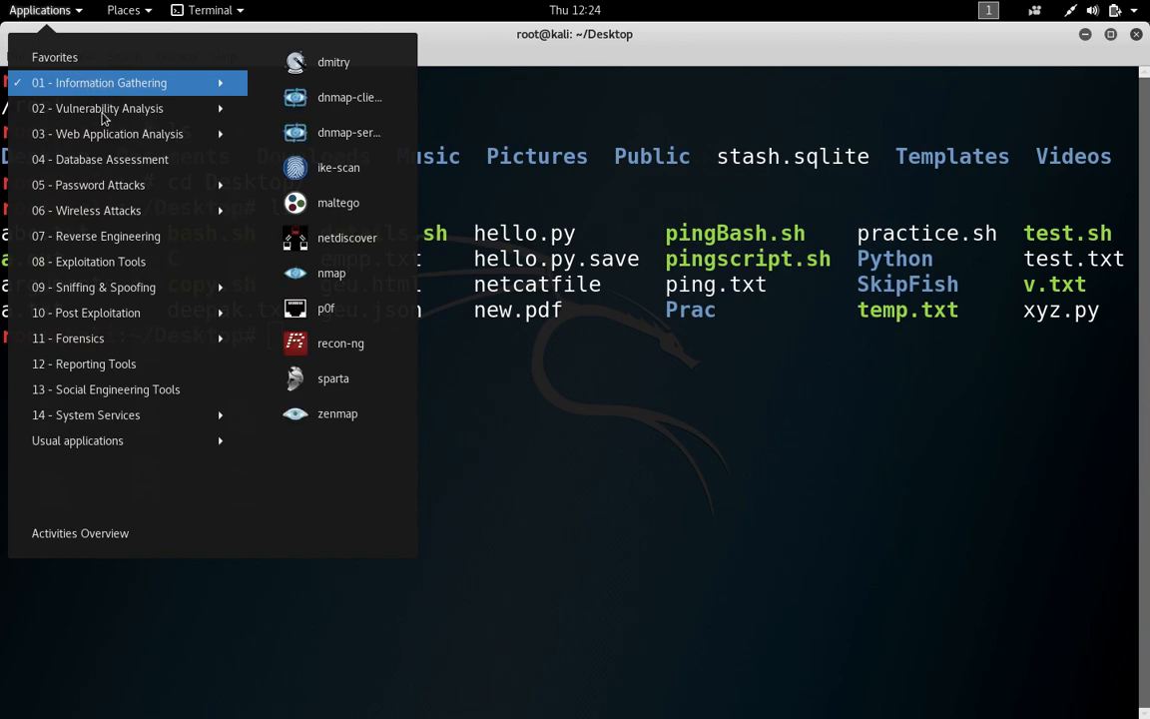
{"action": "mouse_move", "coordinate": [101, 115]}
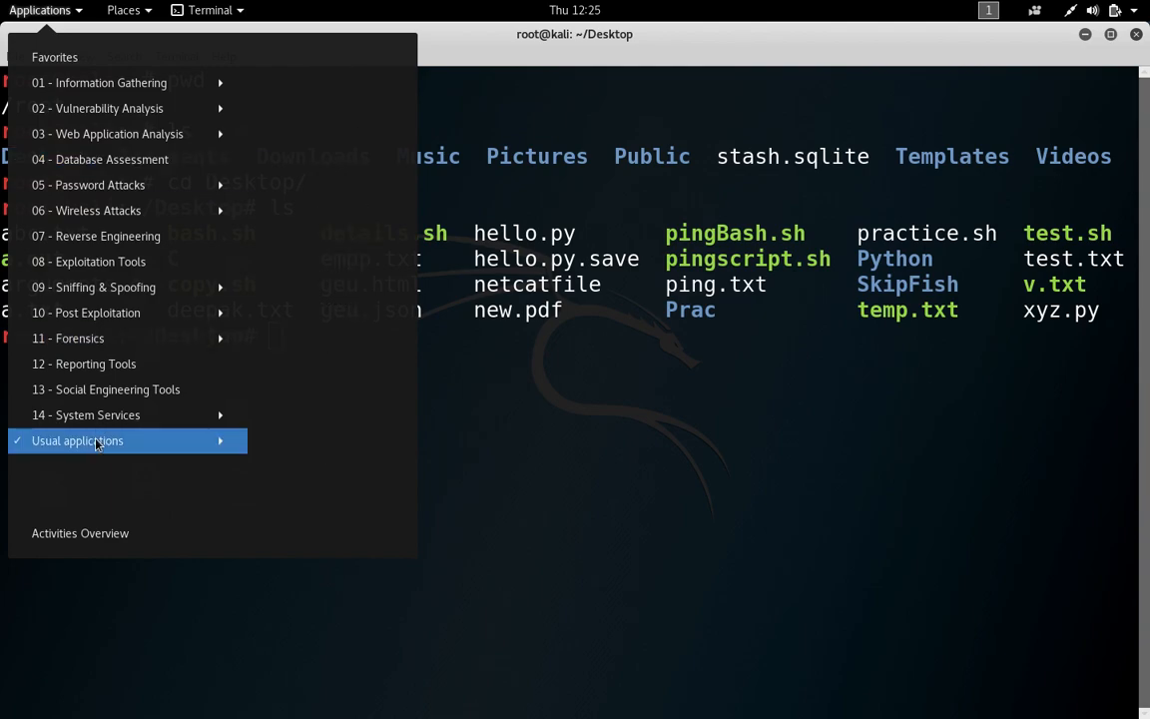
{"action": "mouse_move", "coordinate": [86, 87]}
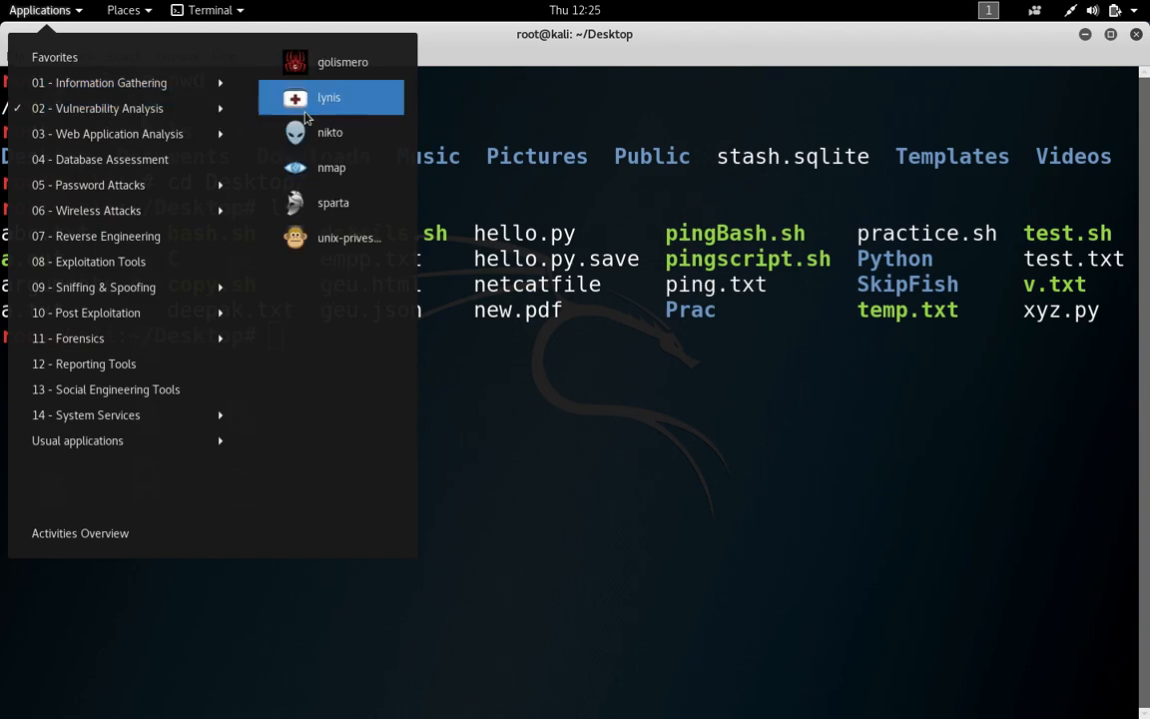
{"action": "mouse_move", "coordinate": [162, 139]}
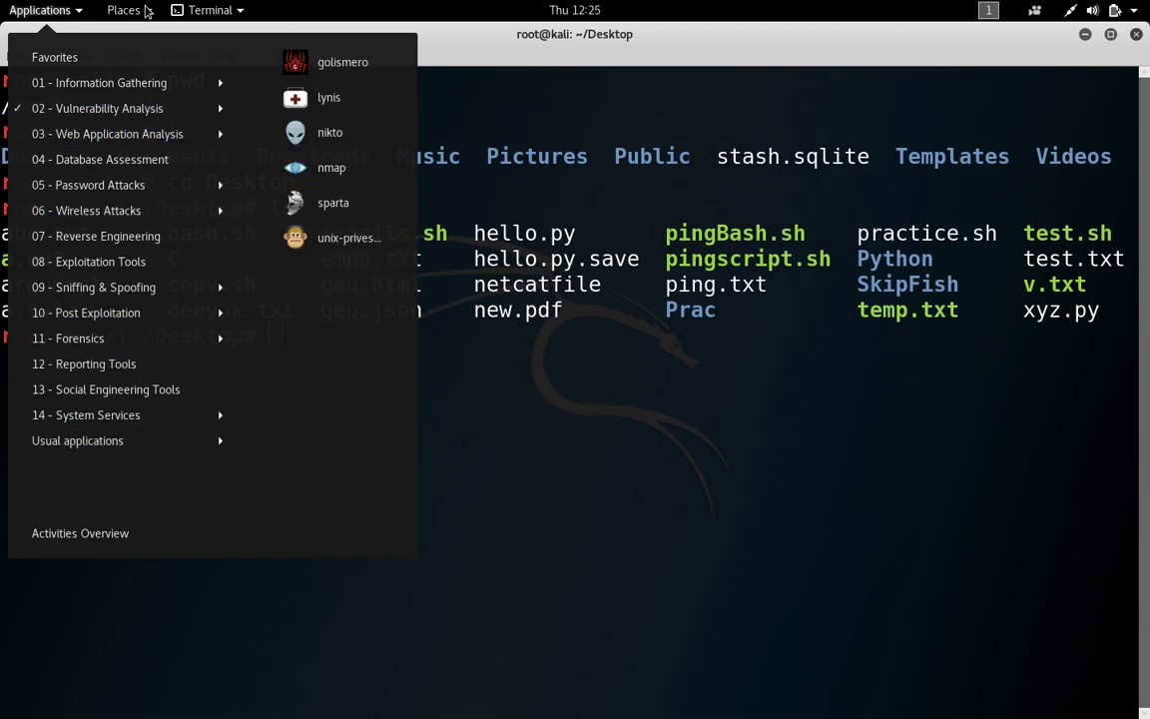
{"action": "left_click", "coordinate": [639, 391]}
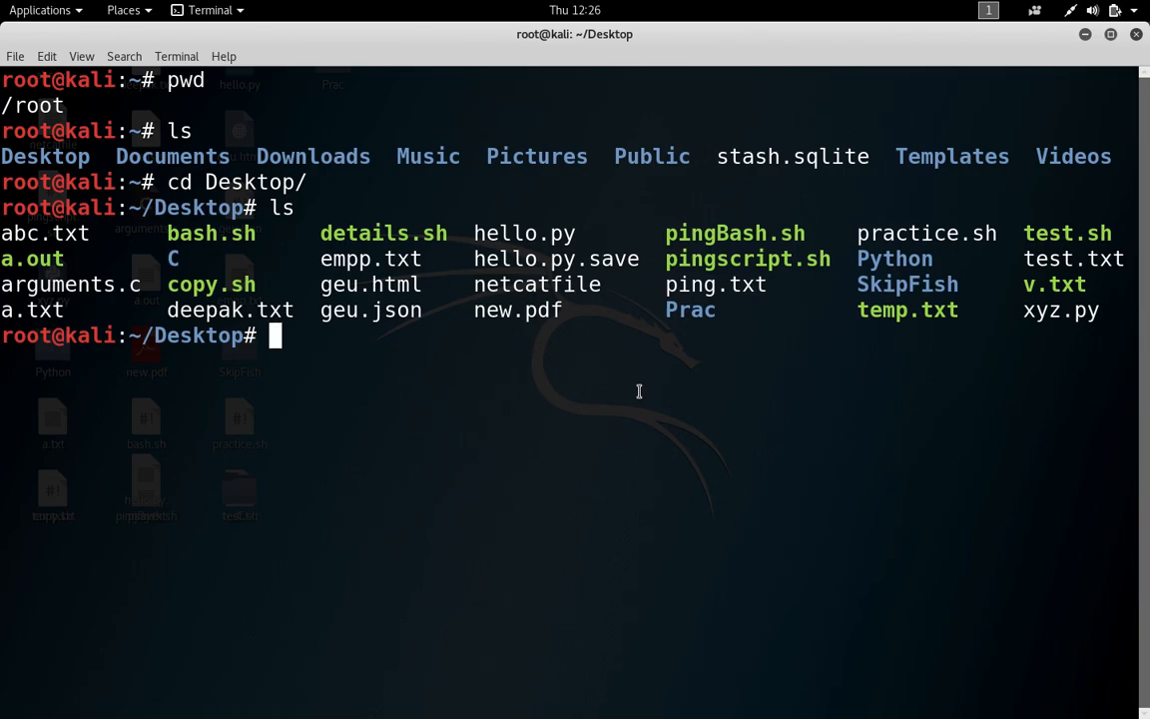
Step: Shut down Kali via the power button in its top-right system menu
{"action": "left_click", "coordinate": [1135, 12]}
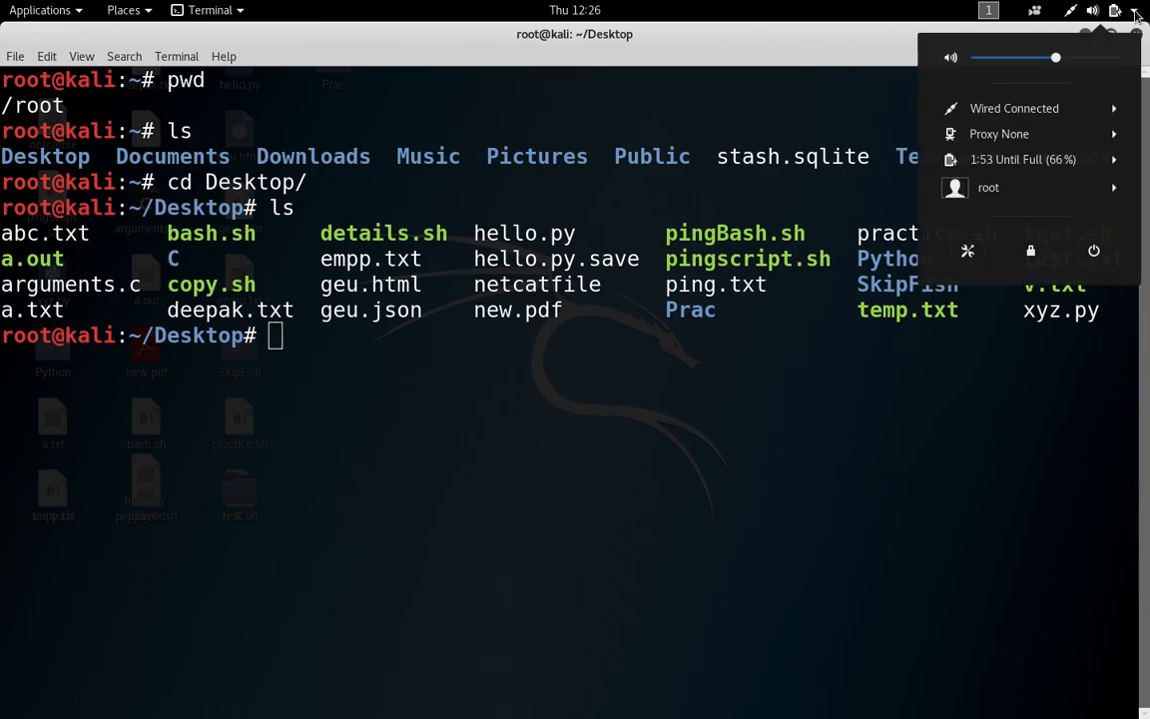
{"action": "left_click", "coordinate": [1094, 253]}
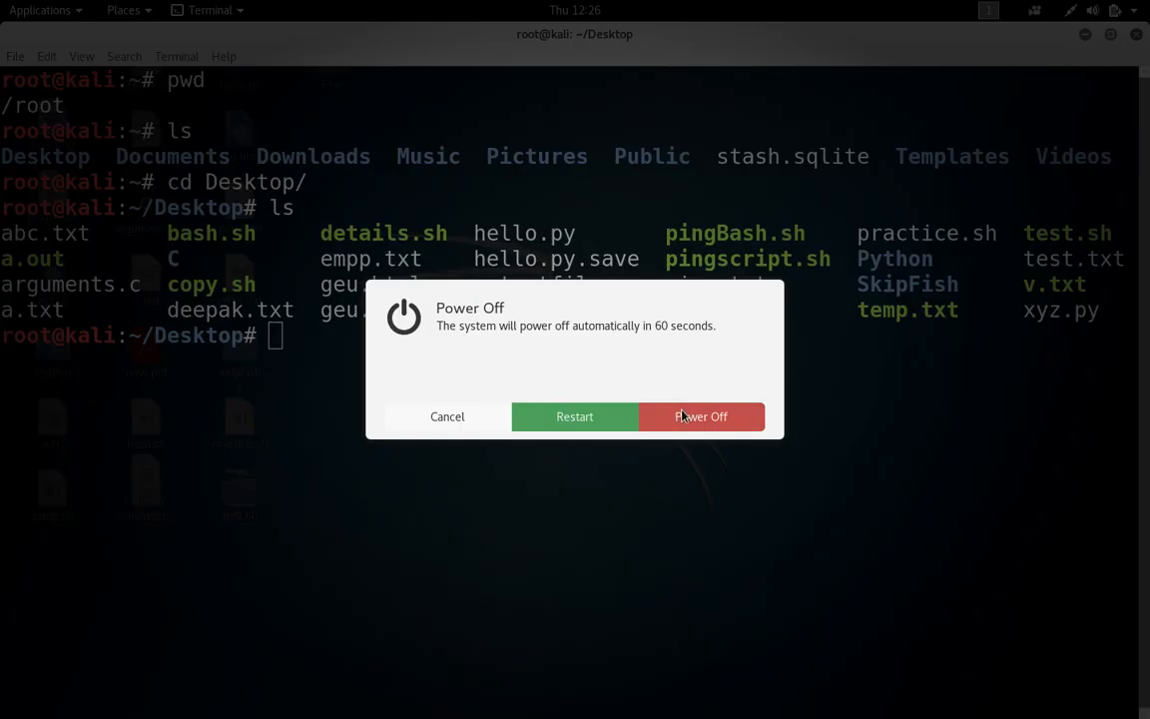
{"action": "left_click", "coordinate": [678, 413]}
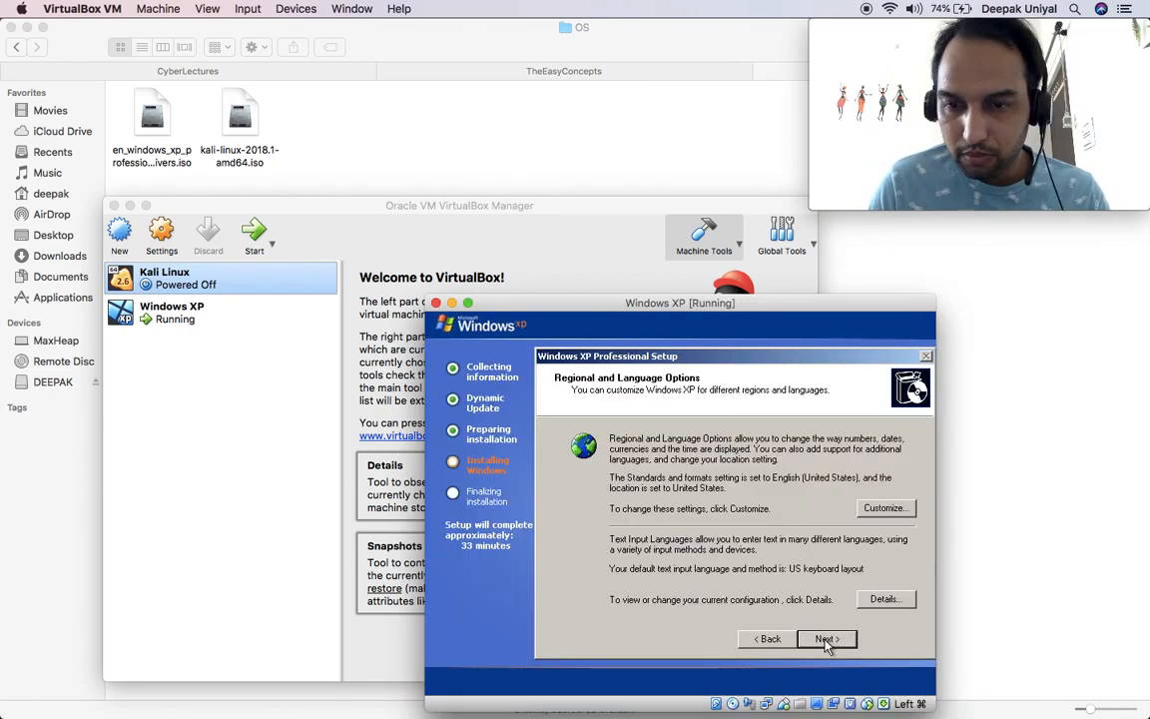
Step: Enter the owner's name with a capitalised first letter and set the administrator password
{"action": "left_click", "coordinate": [825, 639]}
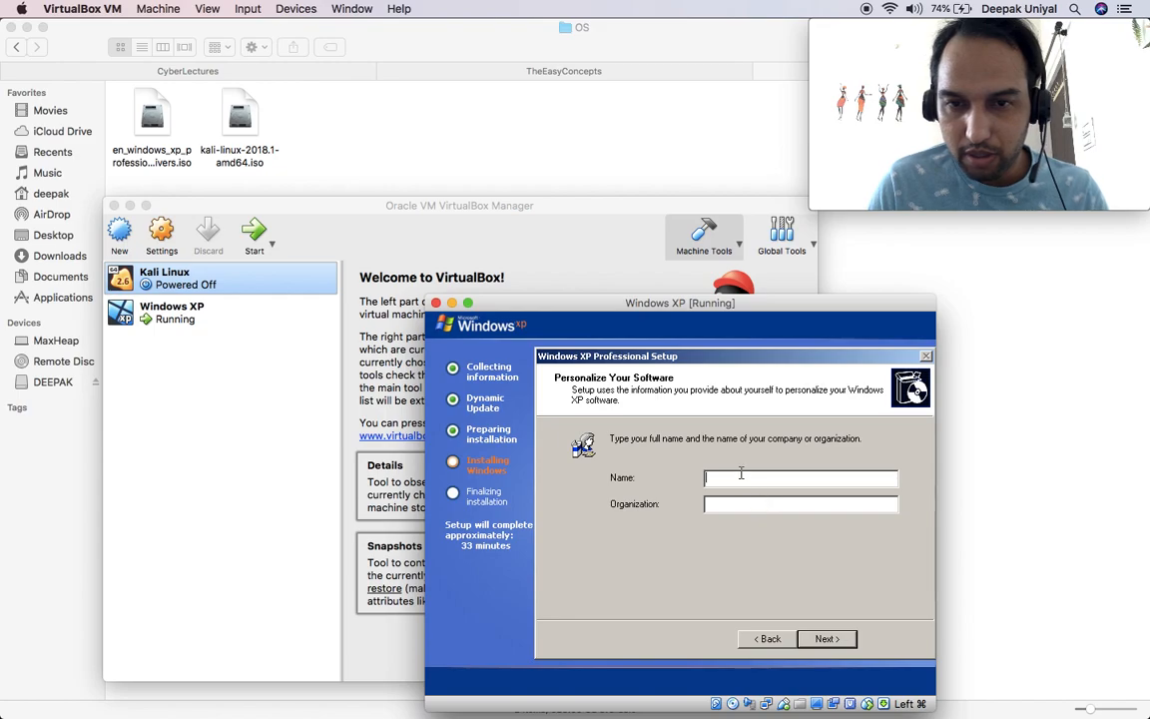
{"action": "type", "text": "deepak"}
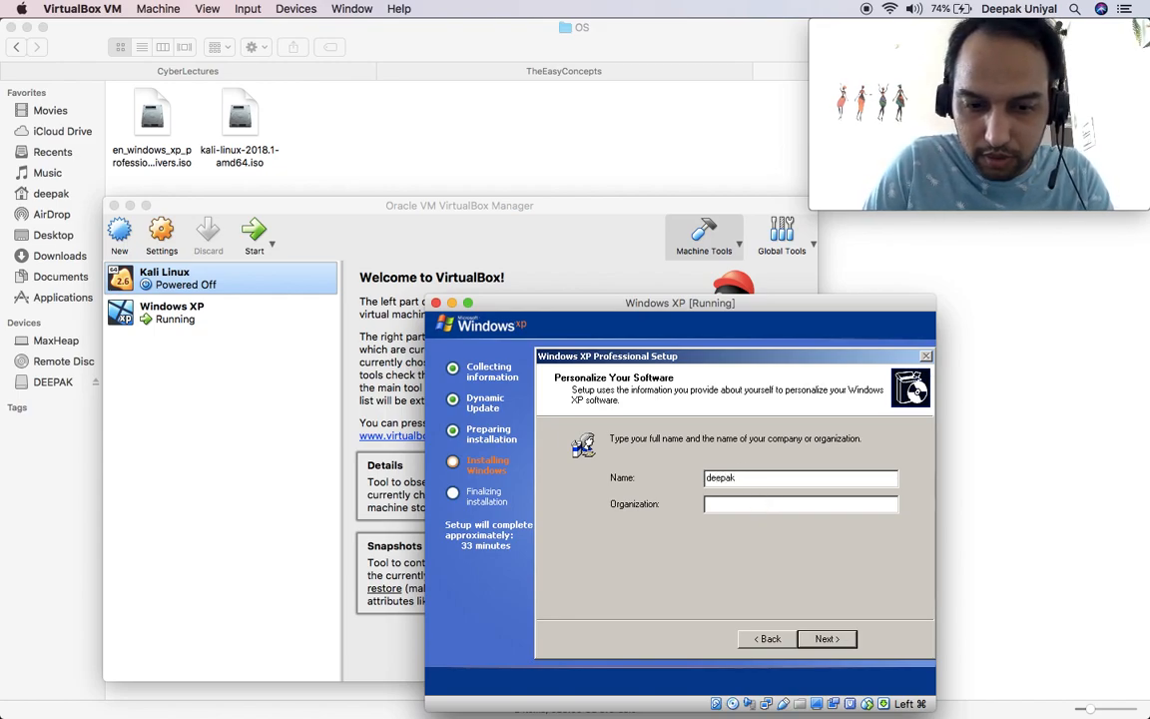
{"action": "left_click", "coordinate": [709, 478]}
{"action": "key", "text": "BackSpace"}
{"action": "type", "text": "D"}
{"action": "left_click", "coordinate": [820, 642]}
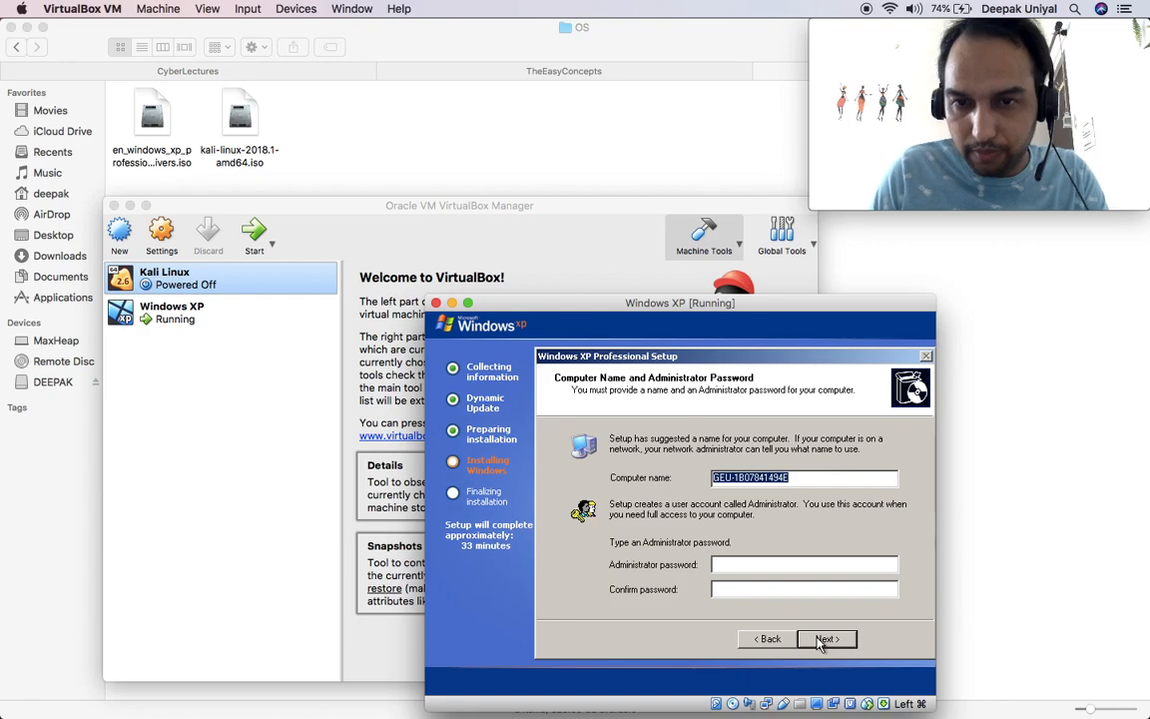
{"action": "left_click", "coordinate": [761, 565]}
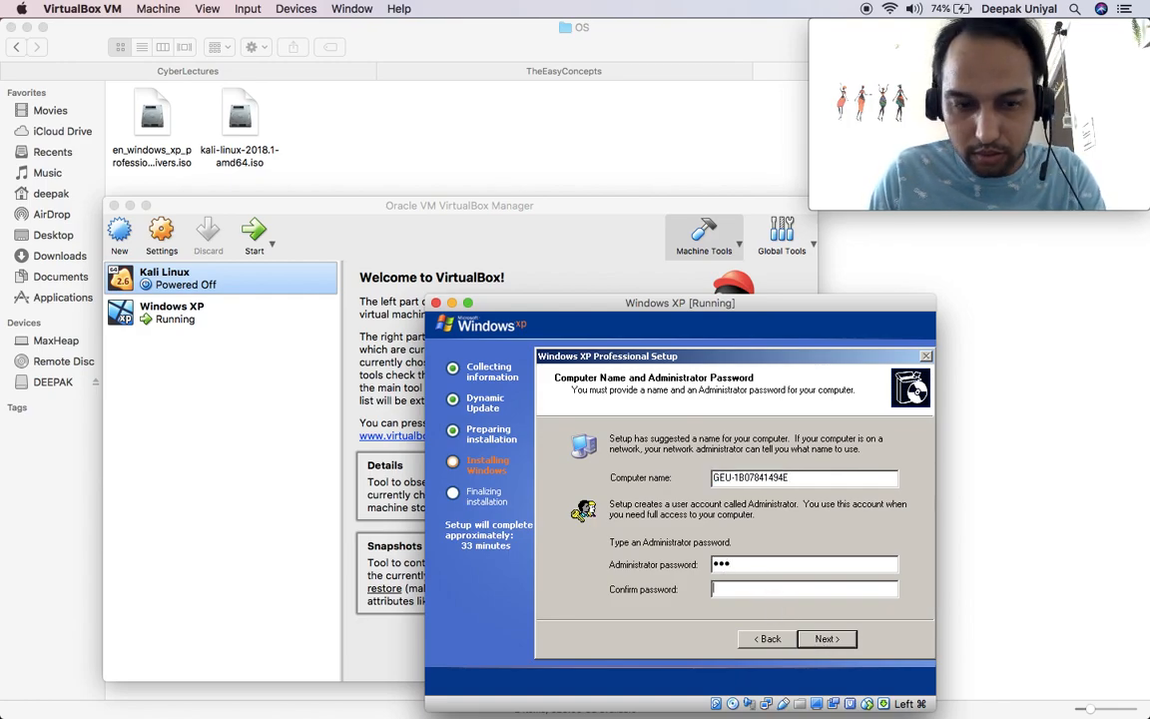
{"action": "left_click", "coordinate": [821, 640]}
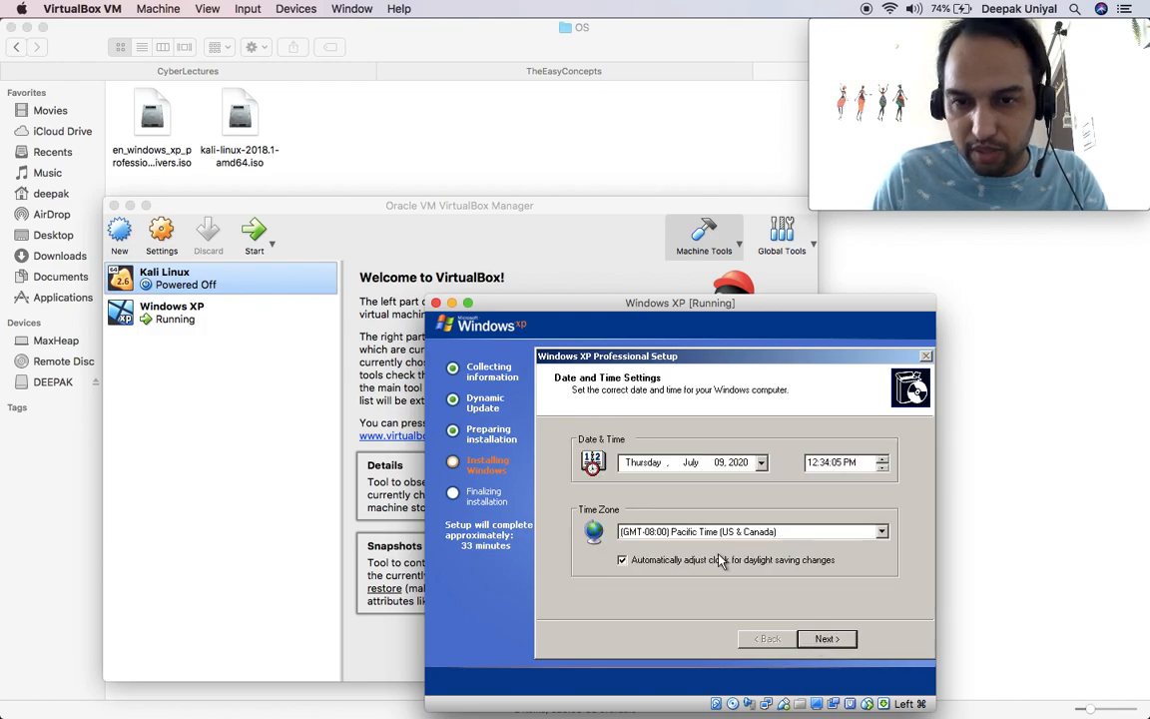
Step: Choose the GMT+05:30 Chennai, Kolkata, Mumbai time zone and accept the date and time settings
{"action": "left_click", "coordinate": [784, 539]}
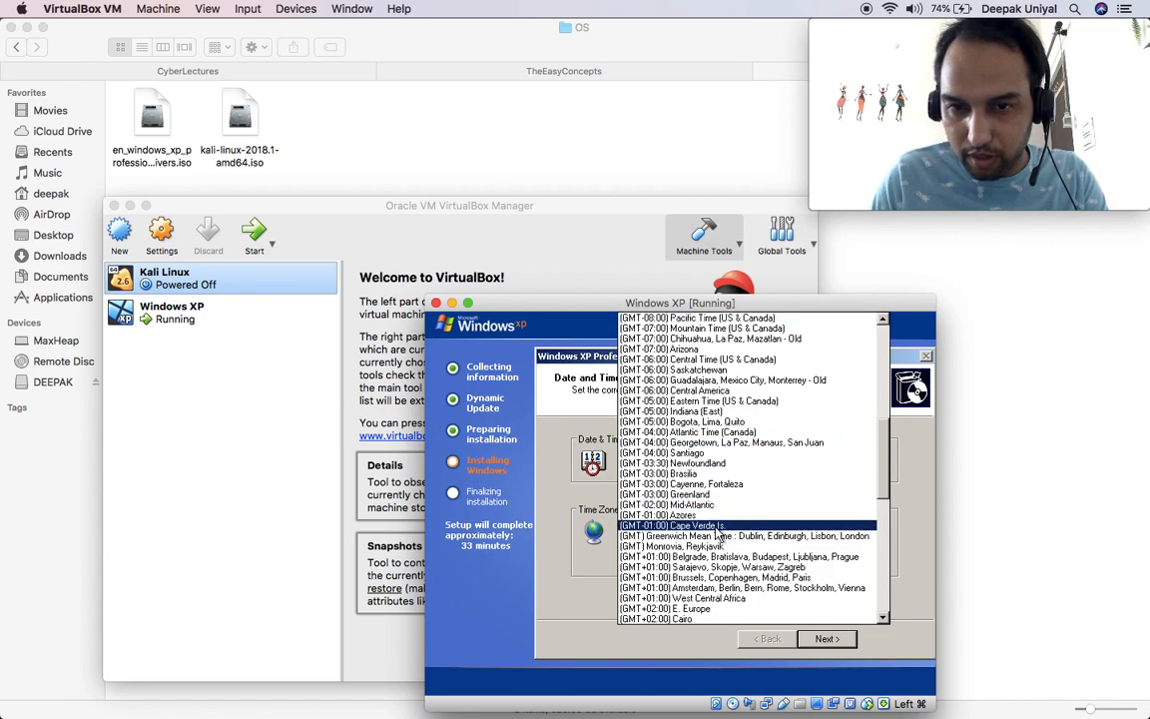
{"action": "scroll", "coordinate": [717, 536], "scroll_direction": "down", "scroll_amount": 2}
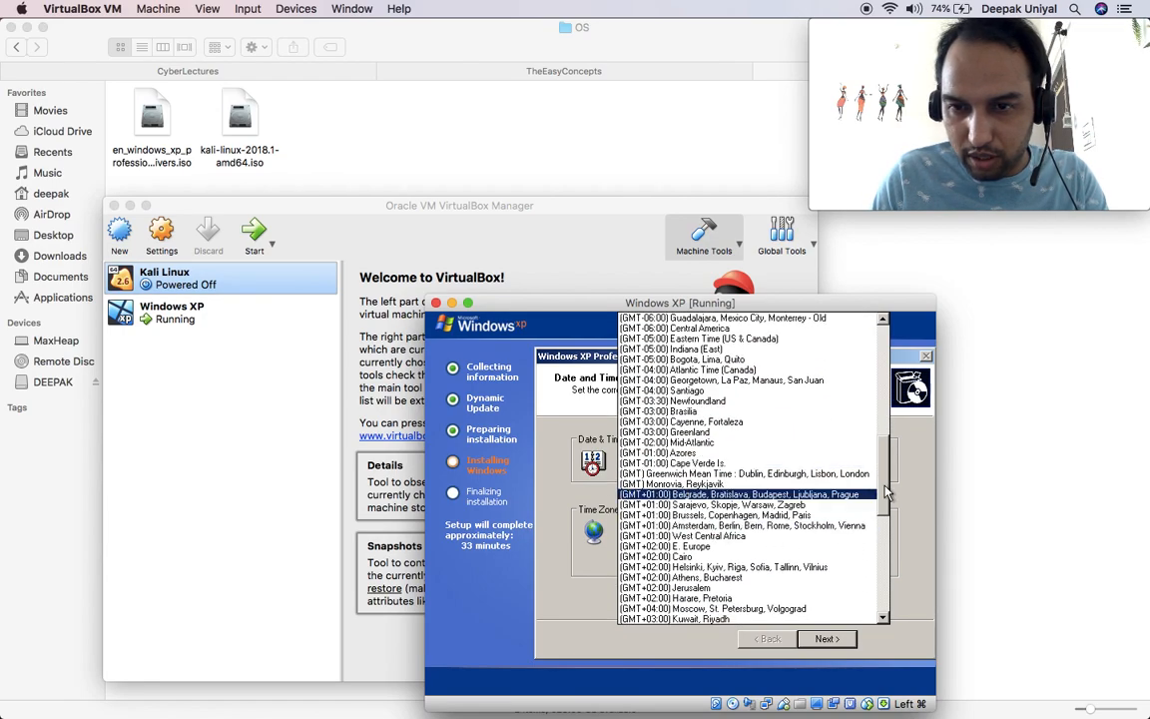
{"action": "left_click_drag", "start_coordinate": [890, 486], "coordinate": [884, 536]}
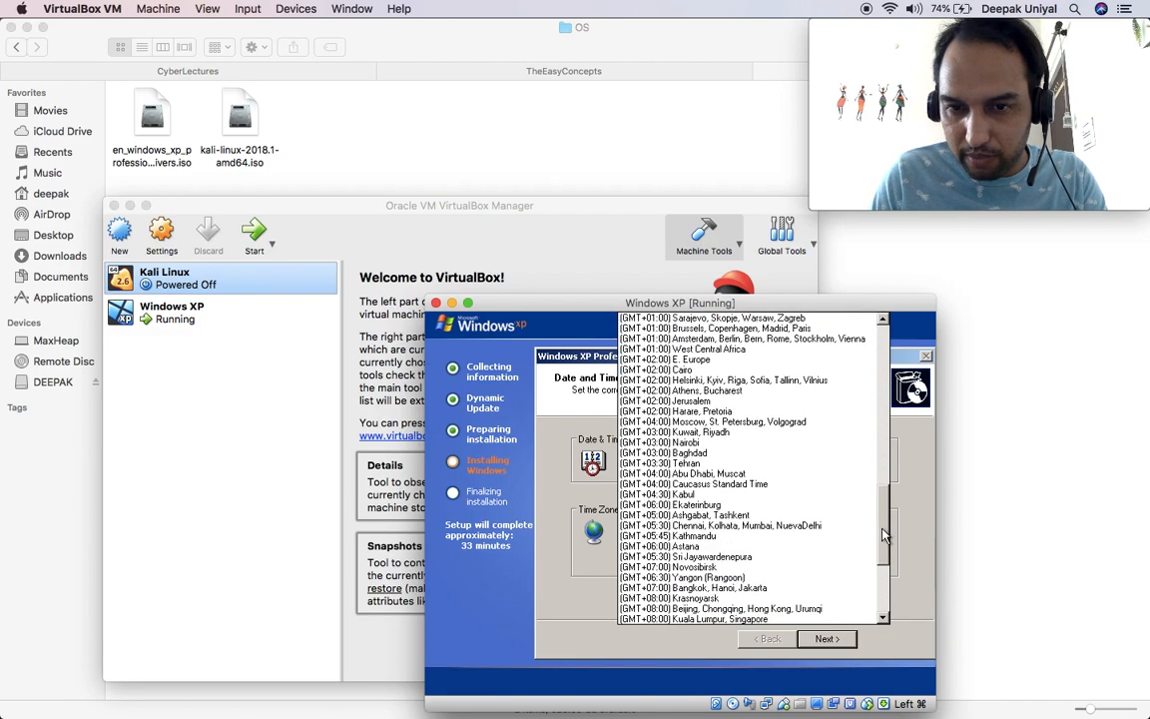
{"action": "left_click", "coordinate": [688, 526]}
{"action": "left_click", "coordinate": [825, 636]}
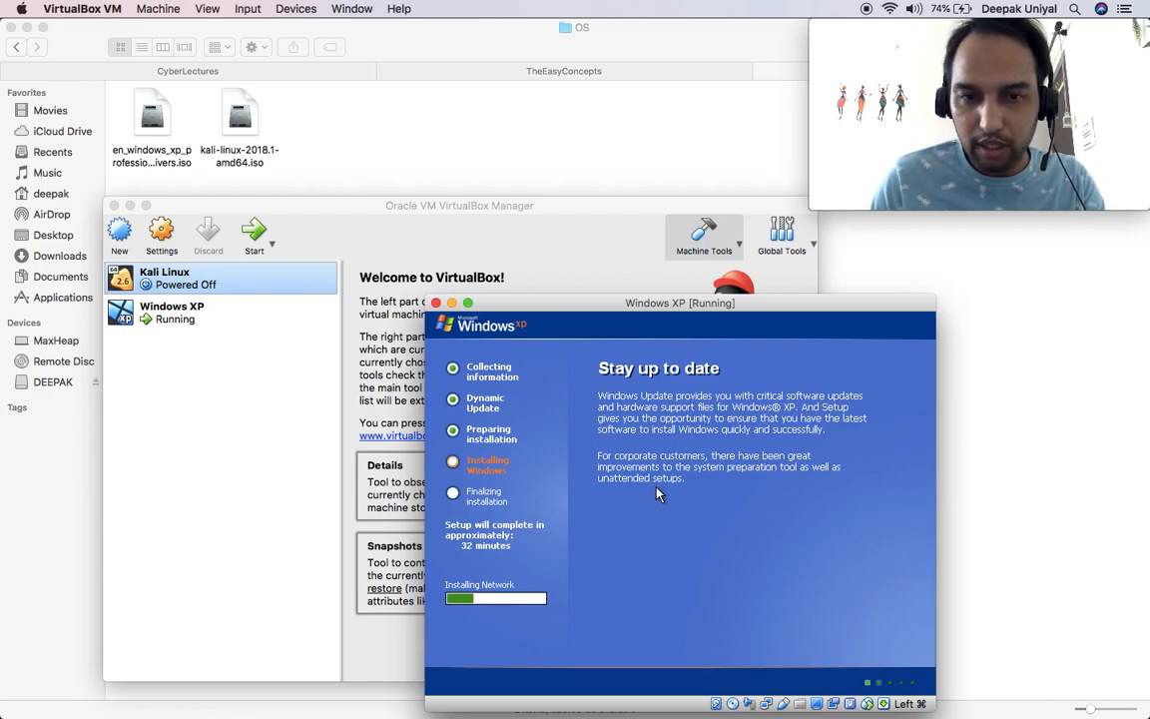
Step: Enter a workgroup name, keeping the computer off a domain, and continue installing
{"action": "type", "text": "UNIYAL"}
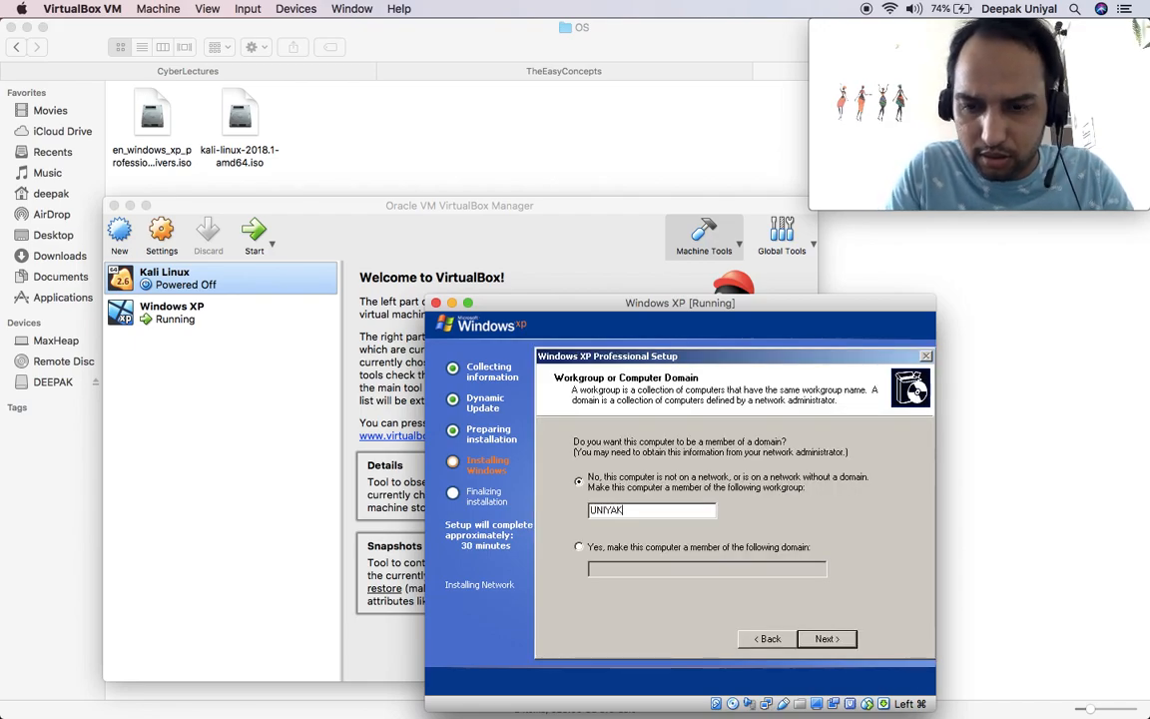
{"action": "left_click", "coordinate": [821, 638]}
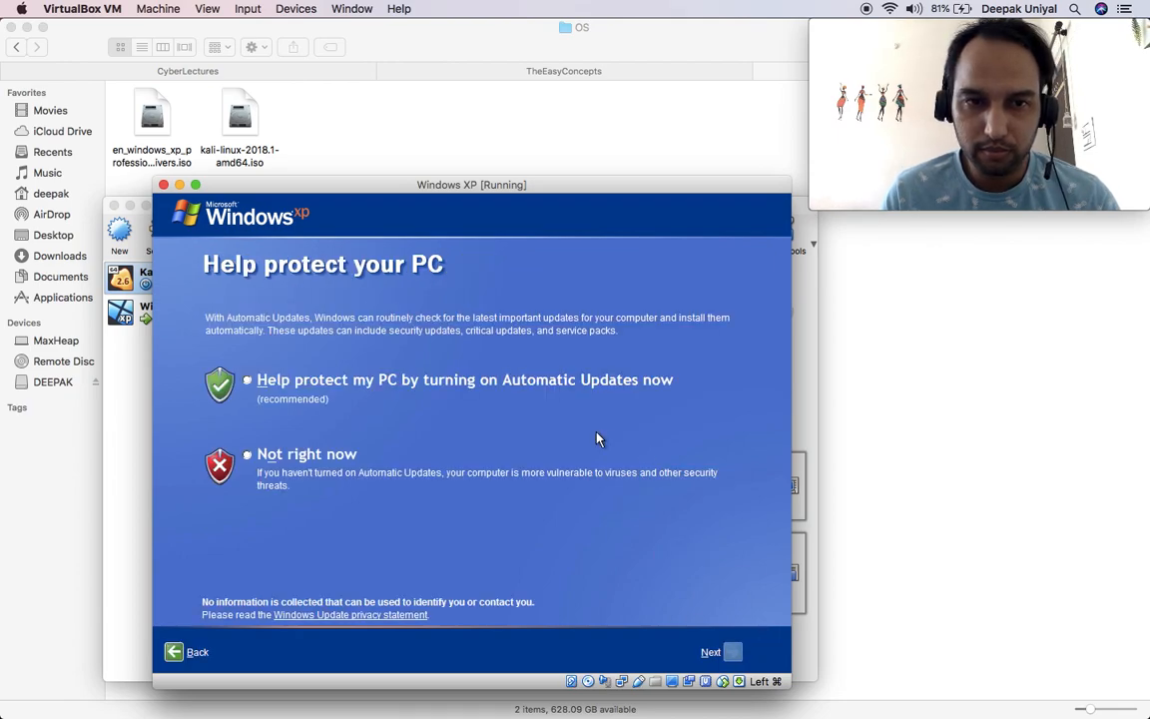
Step: Decline automatic updates, skip the internet connection setup, and decline Microsoft registration
{"action": "left_click", "coordinate": [280, 459]}
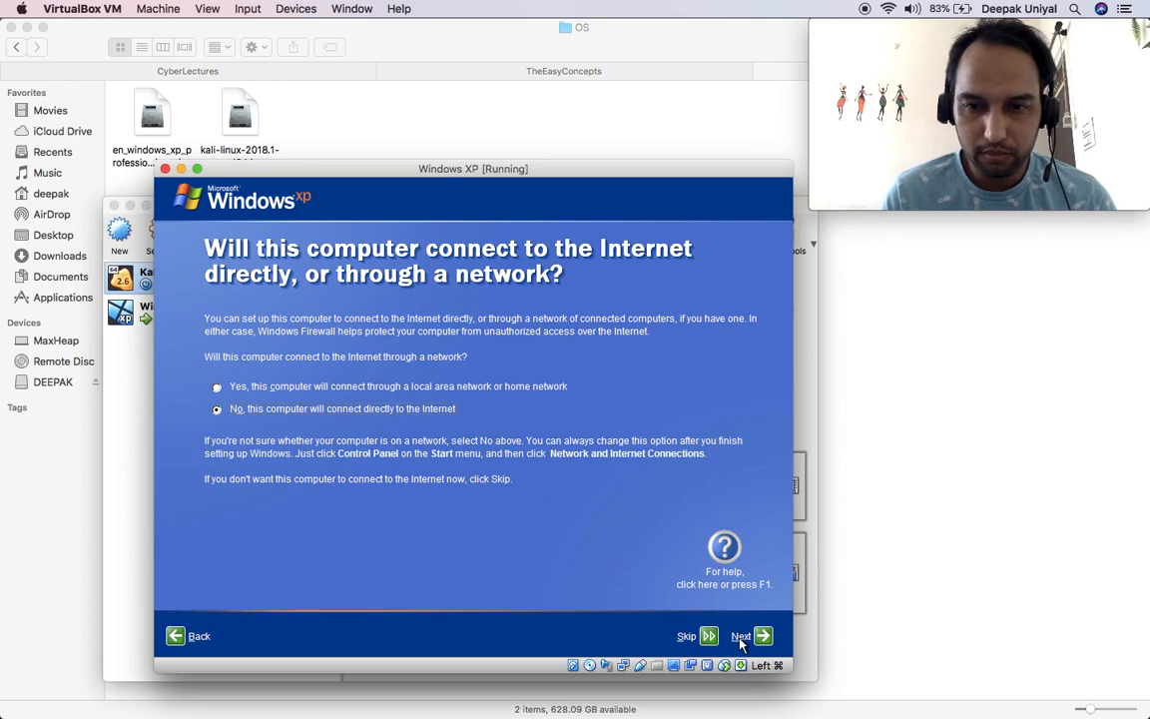
{"action": "left_click", "coordinate": [703, 638]}
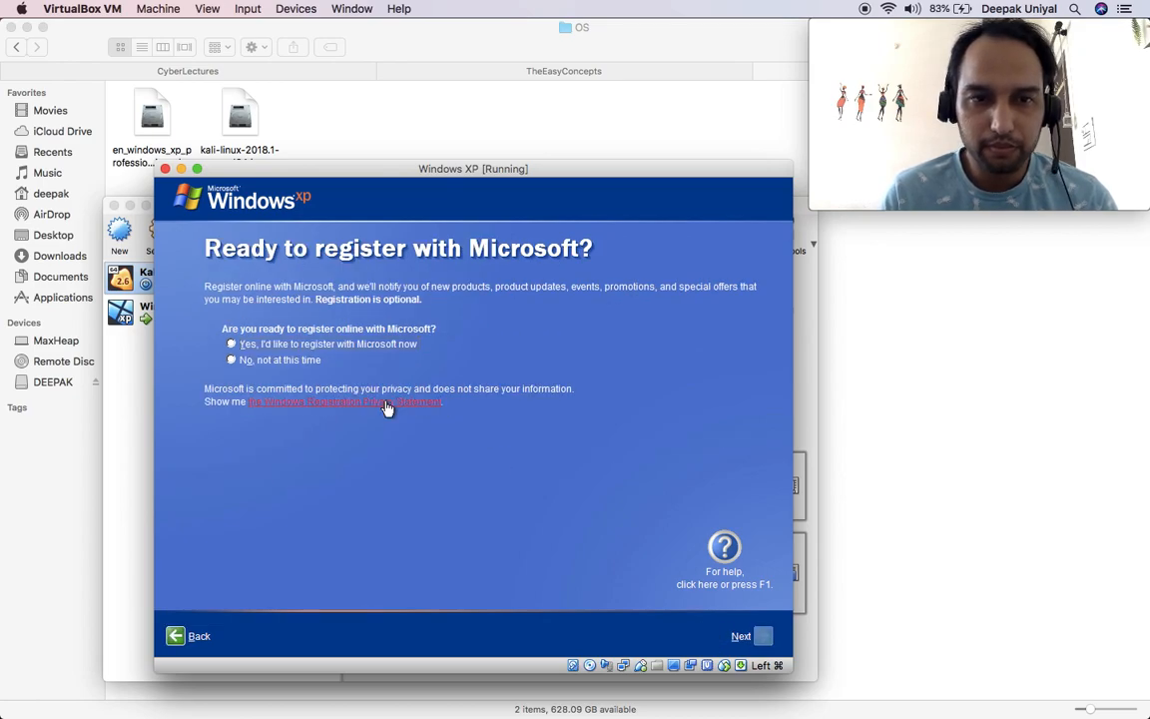
{"action": "left_click", "coordinate": [277, 362]}
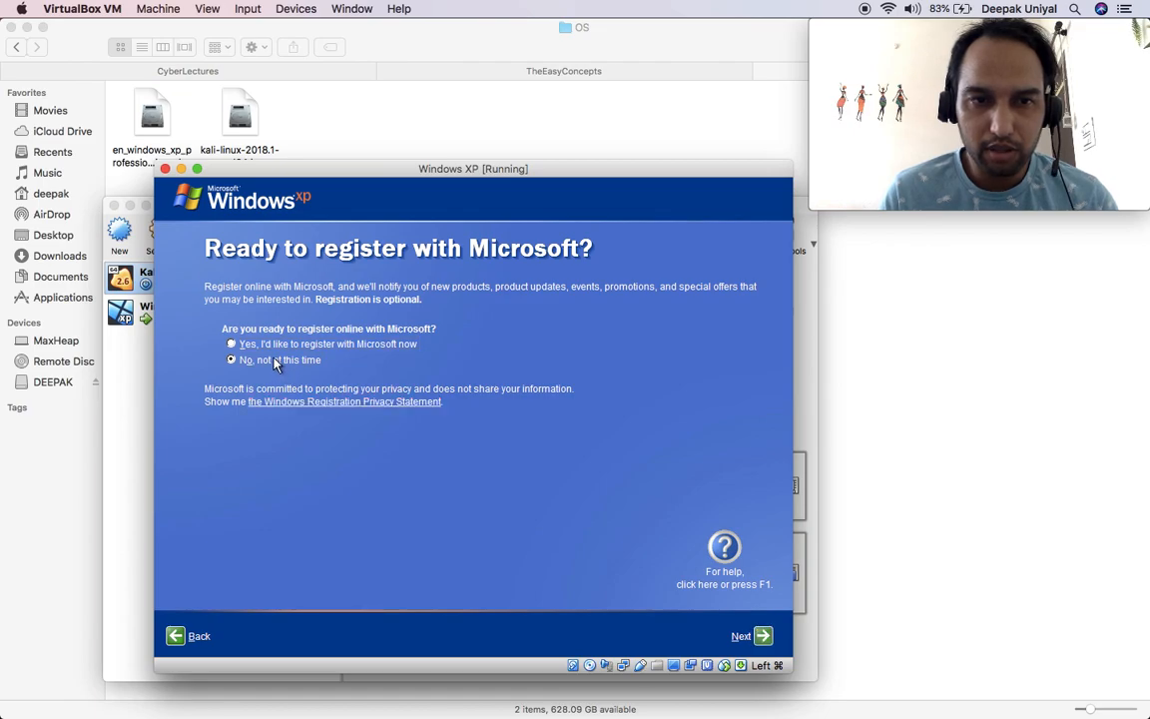
{"action": "left_click", "coordinate": [763, 637]}
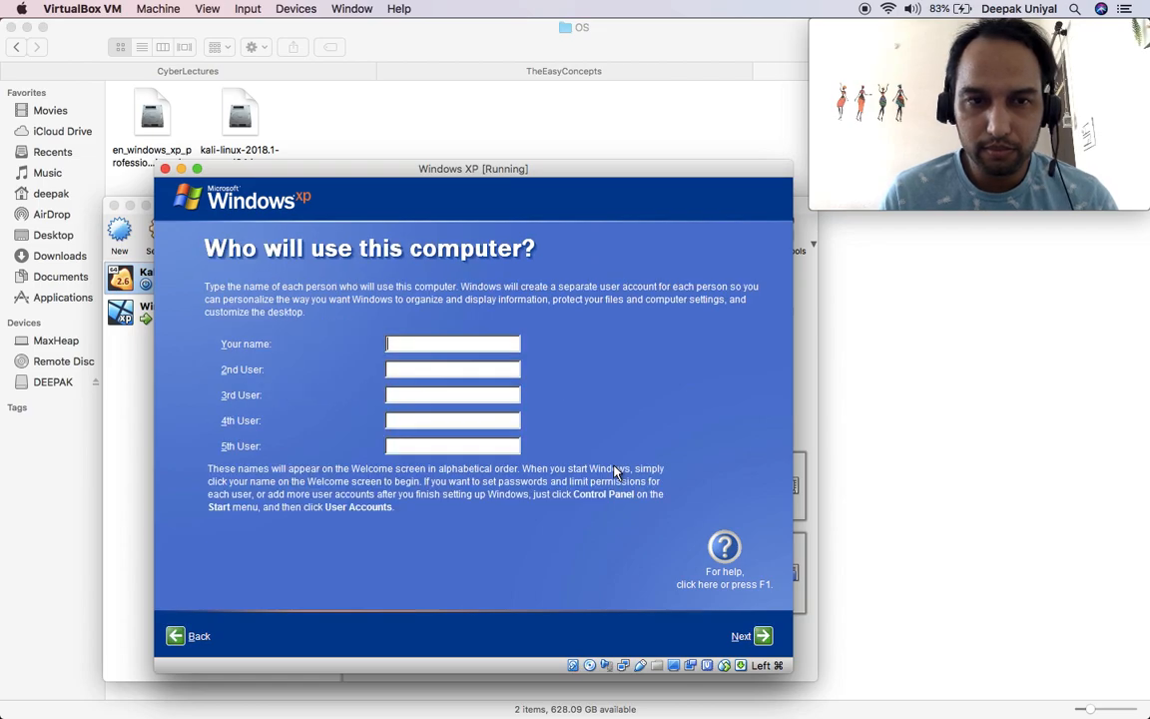
Step: Add one user account with the user's name and finish the XP welcome wizard
{"action": "type", "text": "Deepak"}
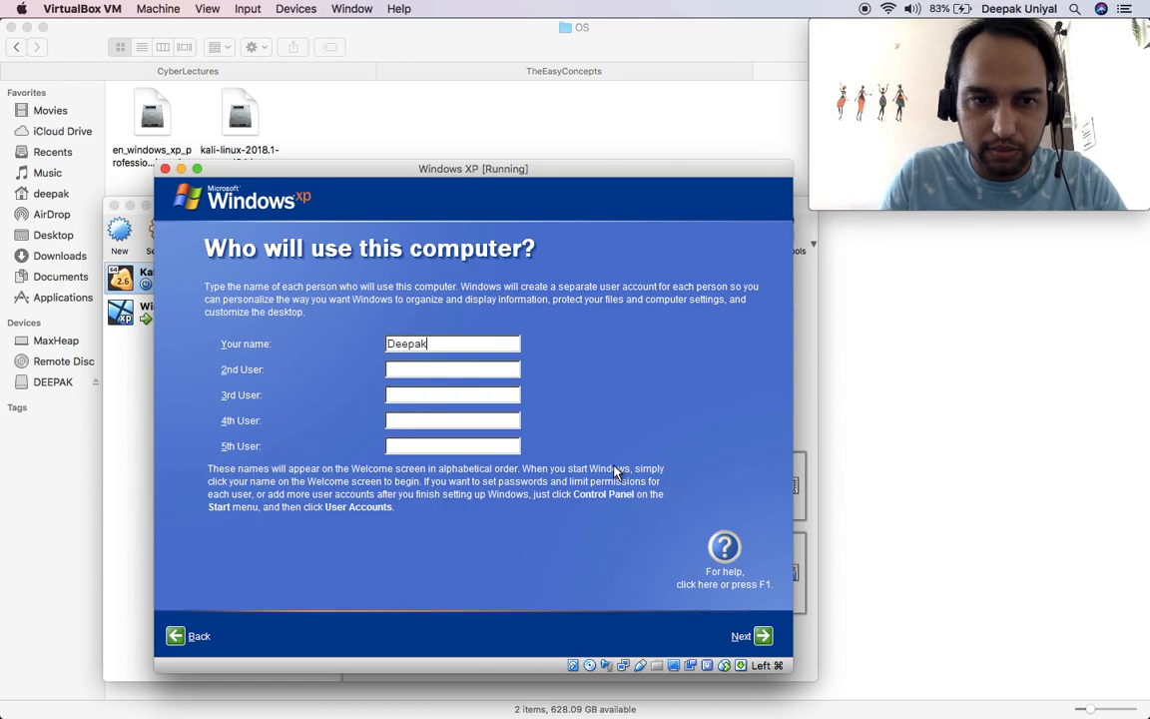
{"action": "left_click", "coordinate": [767, 637]}
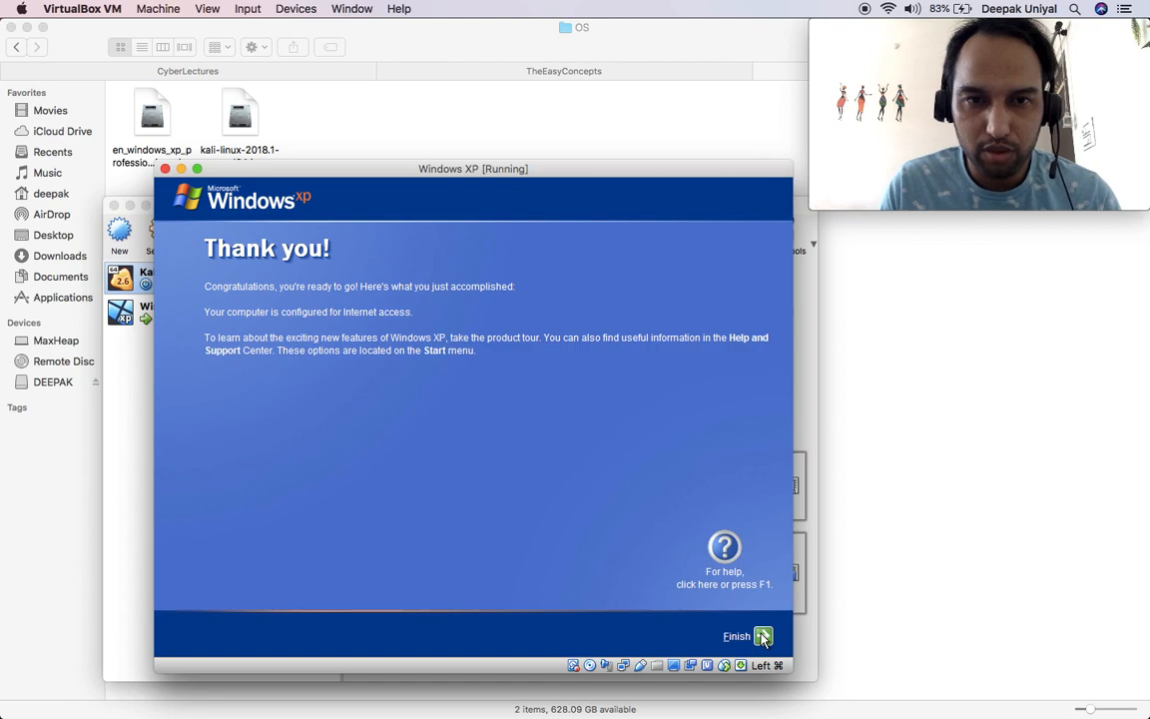
{"action": "left_click", "coordinate": [763, 637]}
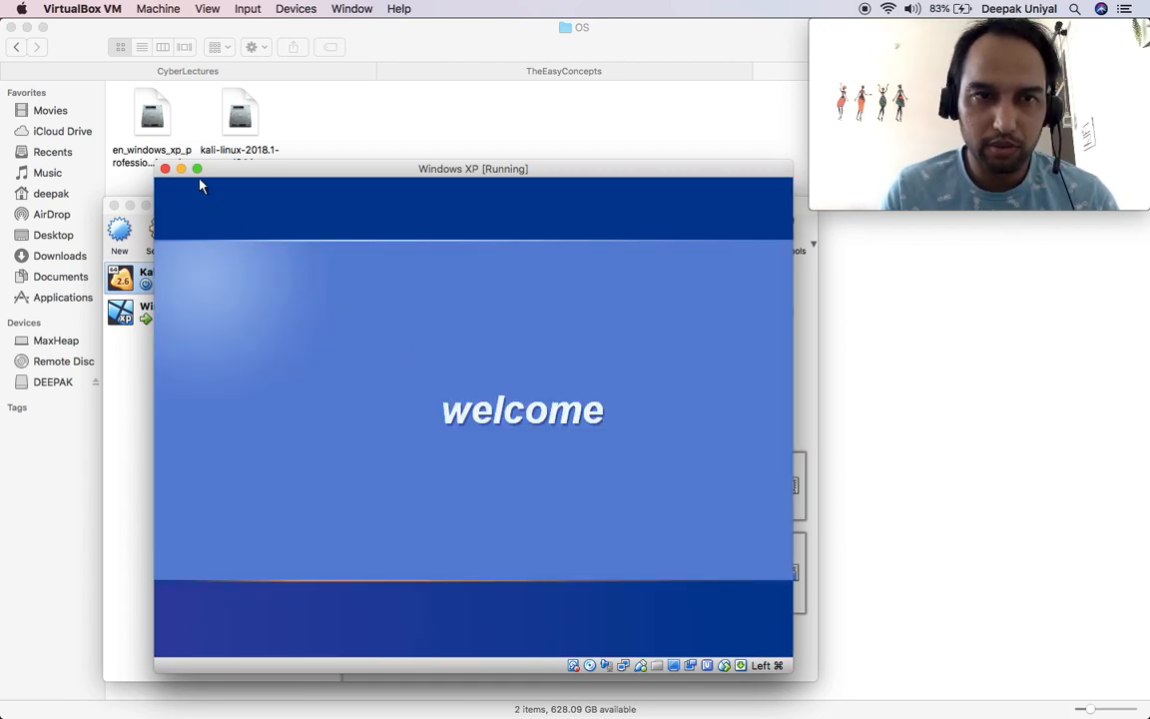
Step: Switch the Windows XP virtual machine to full-screen view
{"action": "left_click", "coordinate": [197, 170]}
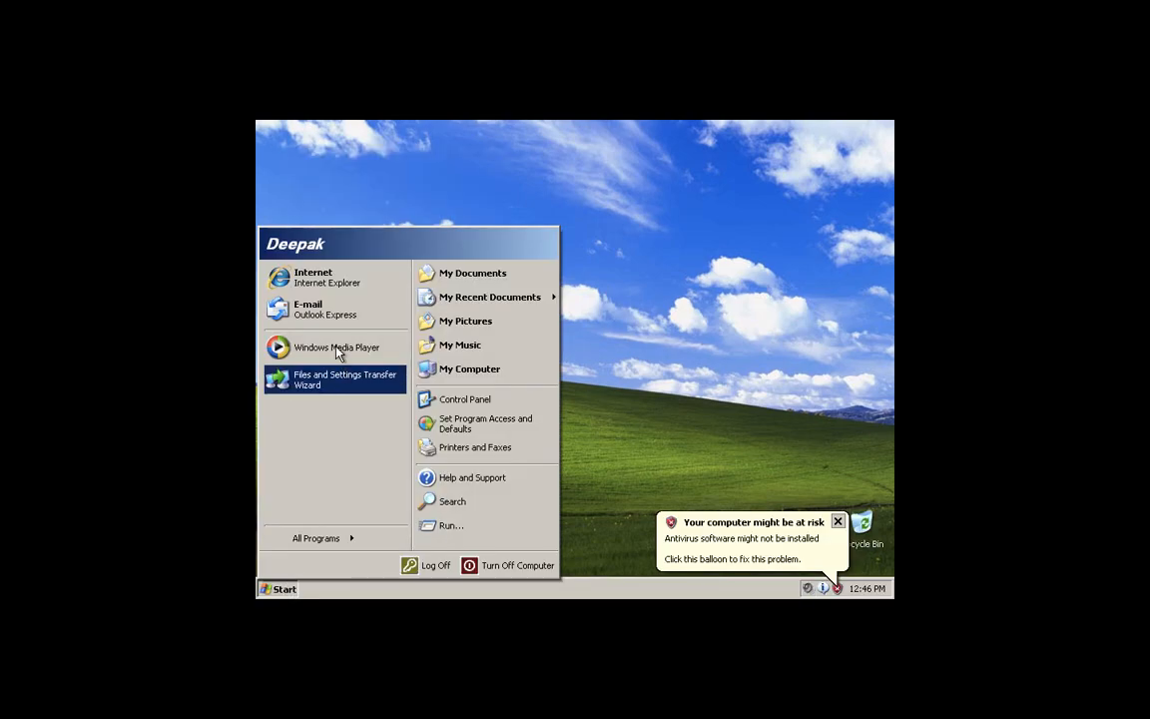
Step: Launch Internet Explorer in the XP guest and enter google.com as the address
{"action": "left_click", "coordinate": [325, 286]}
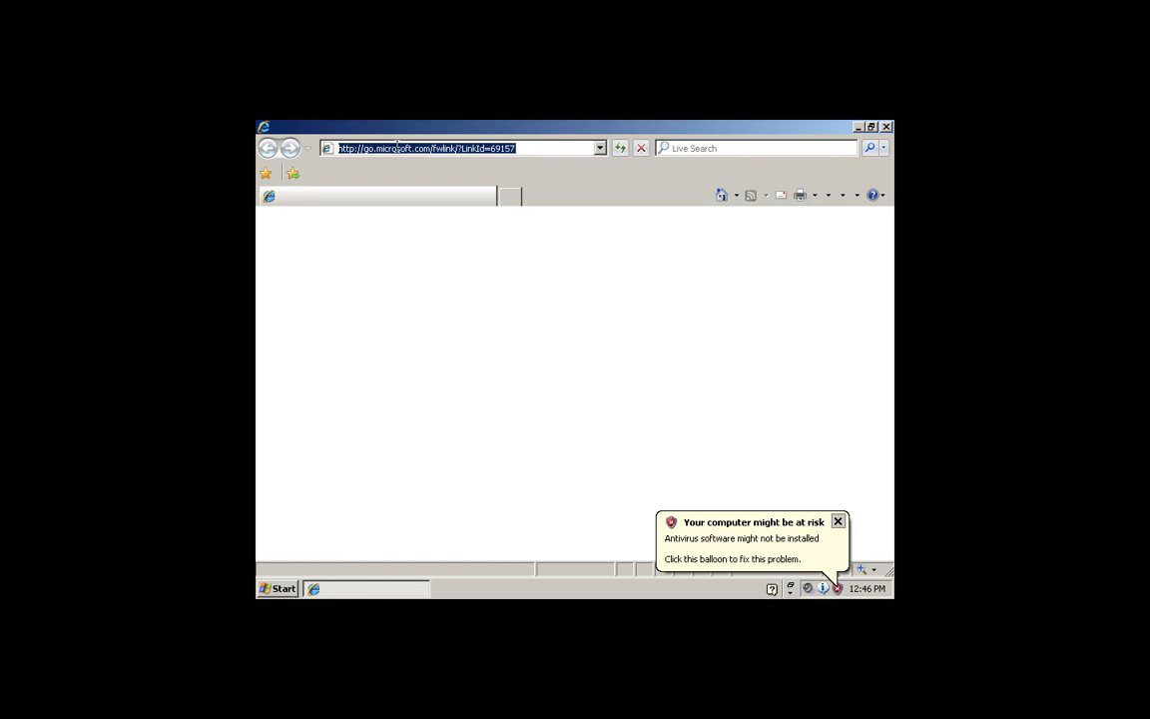
{"action": "type", "text": "google"}
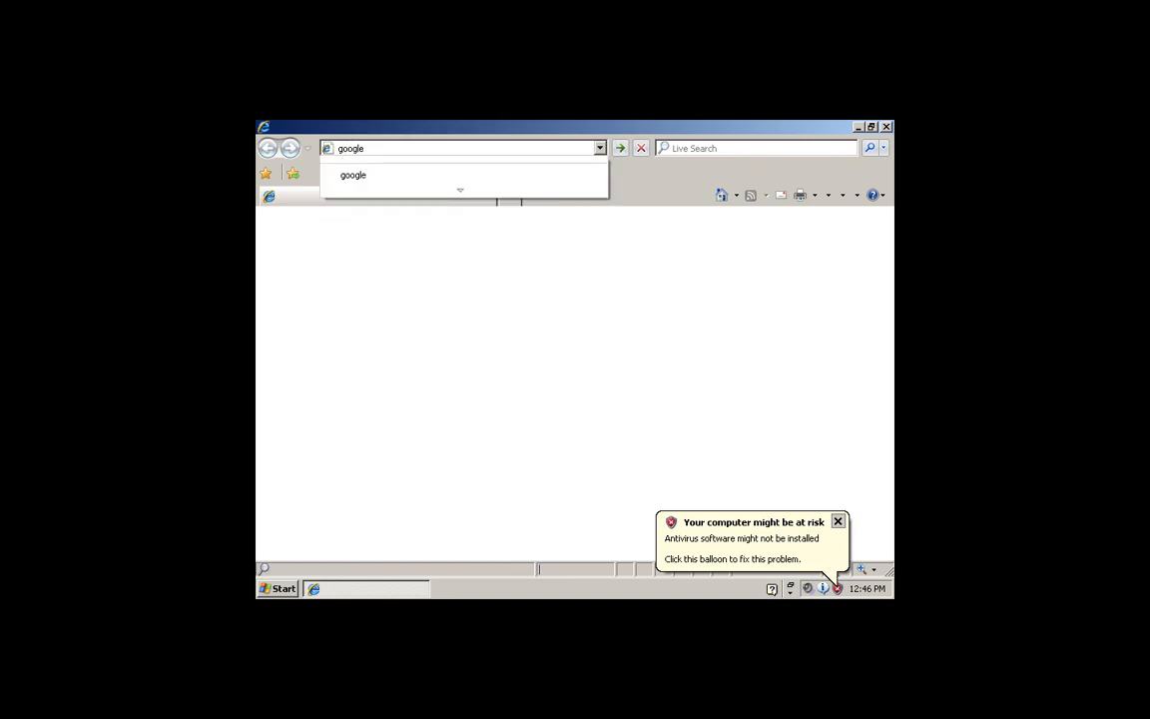
{"action": "type", "text": ".com/?gws_rd=ssl"}
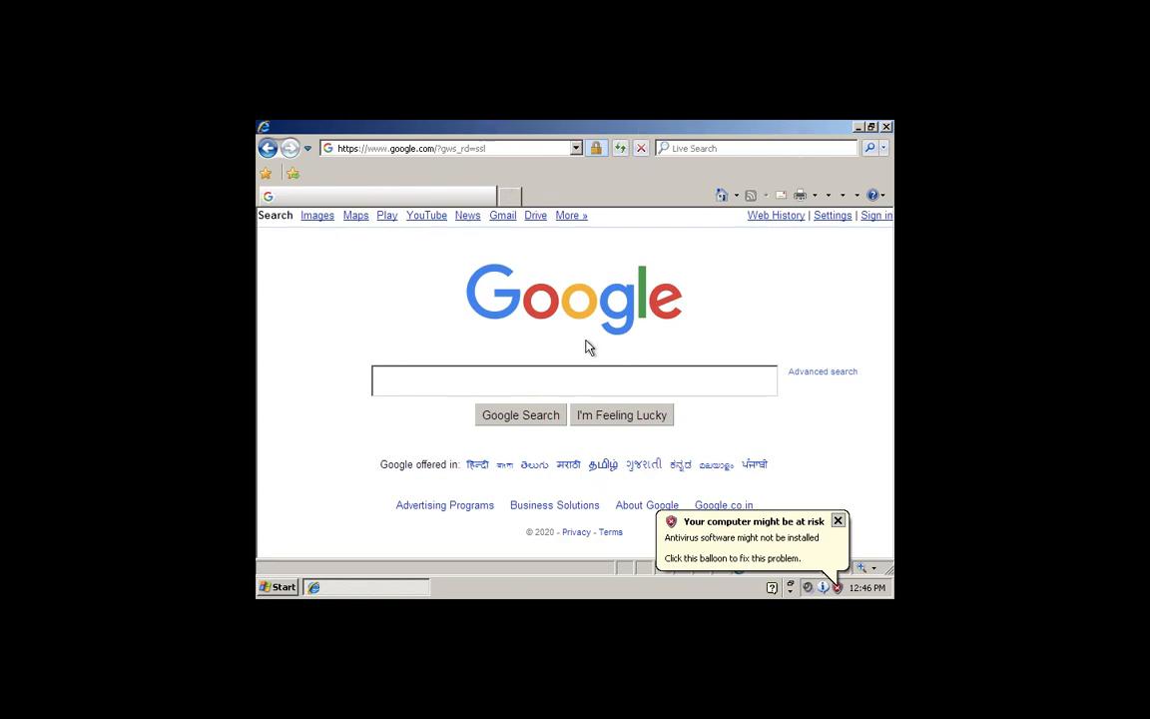
Step: Close Internet Explorer and turn off the Windows XP guest via Turn Off Computer
{"action": "left_click", "coordinate": [886, 126]}
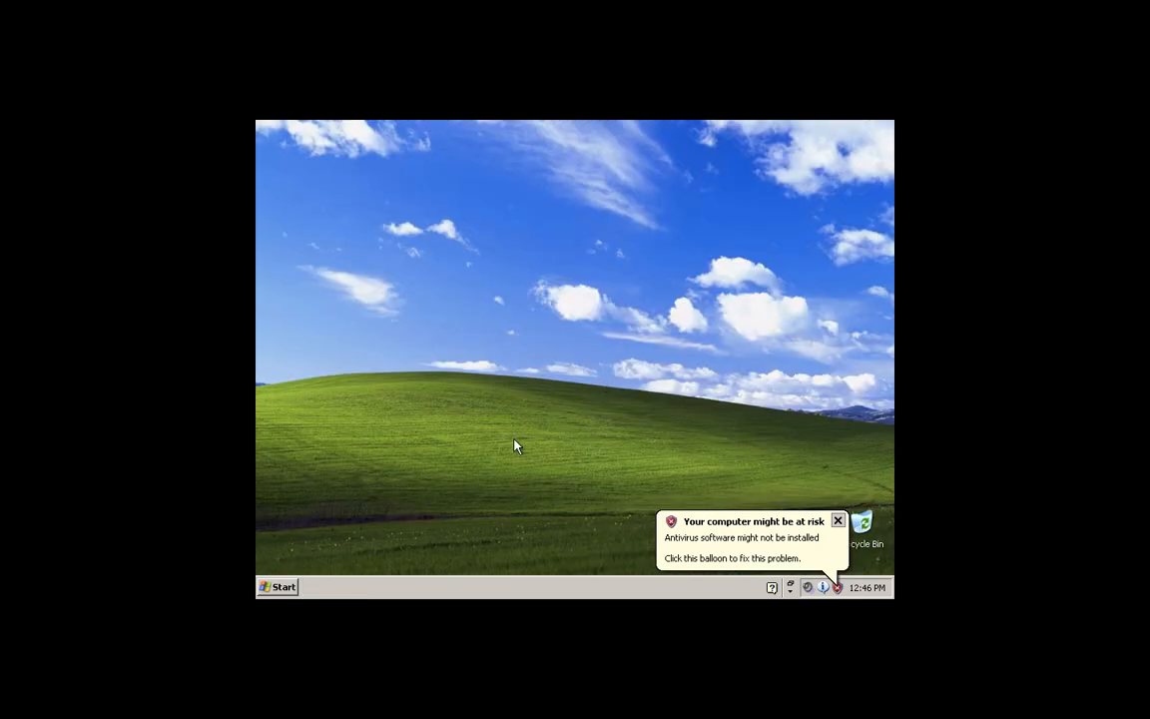
{"action": "left_click", "coordinate": [276, 585]}
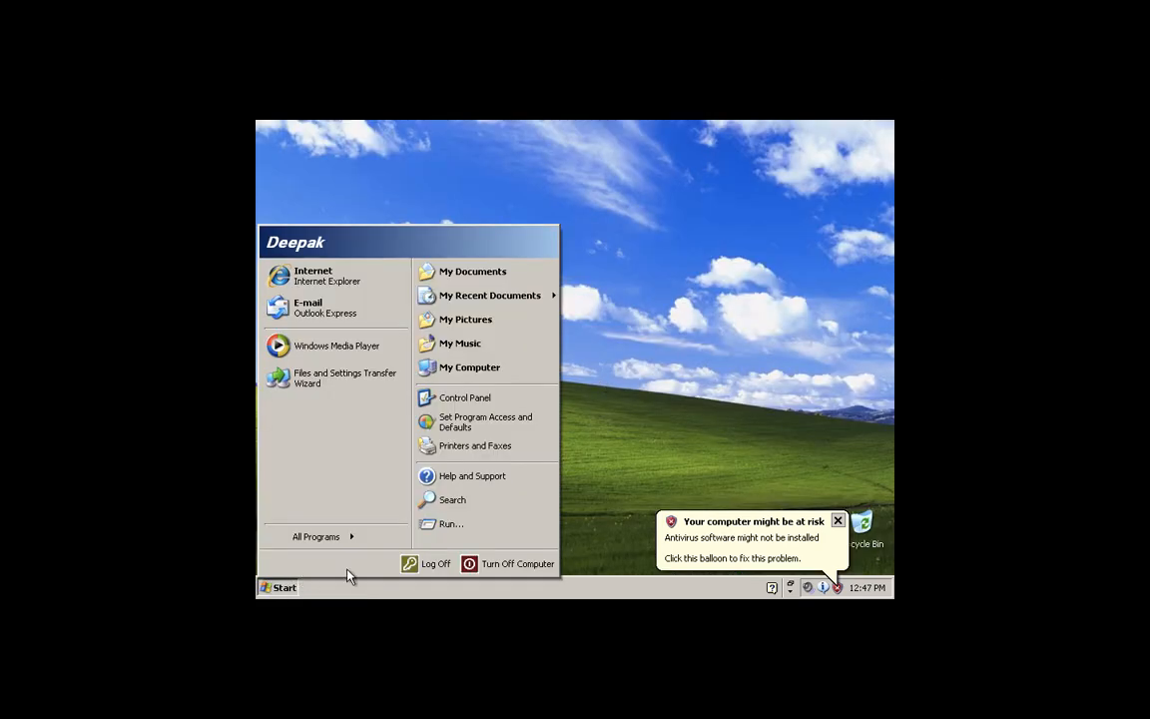
{"action": "left_click", "coordinate": [470, 565]}
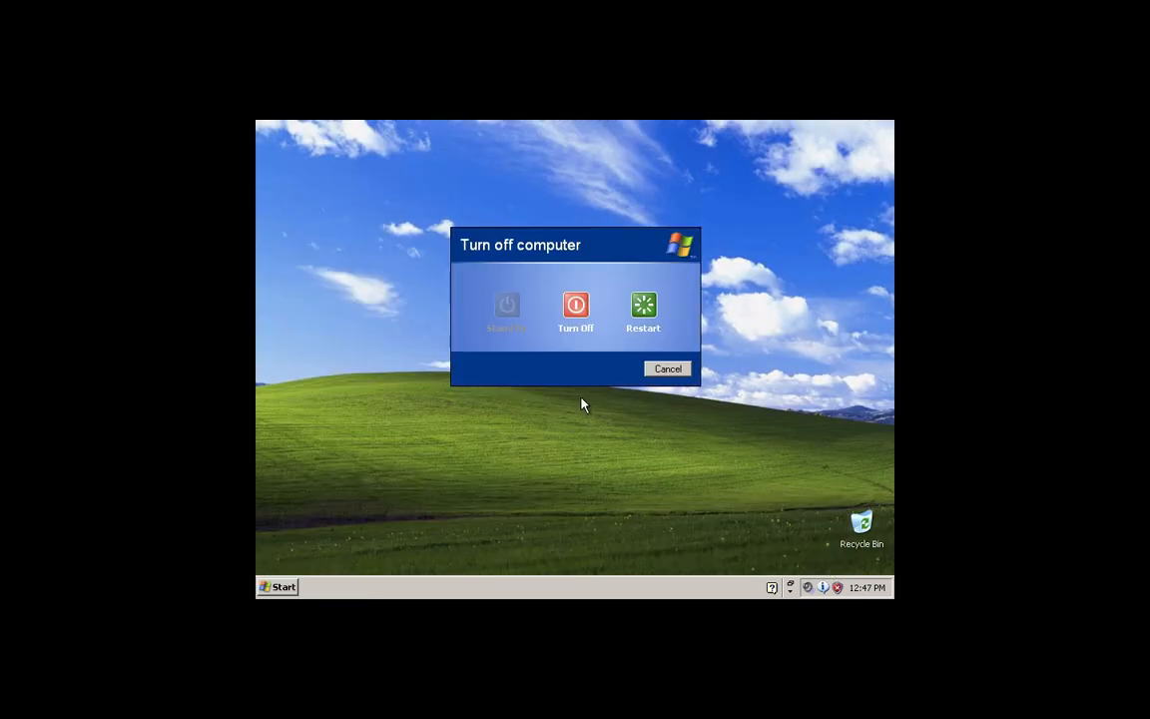
{"action": "left_click", "coordinate": [575, 311]}
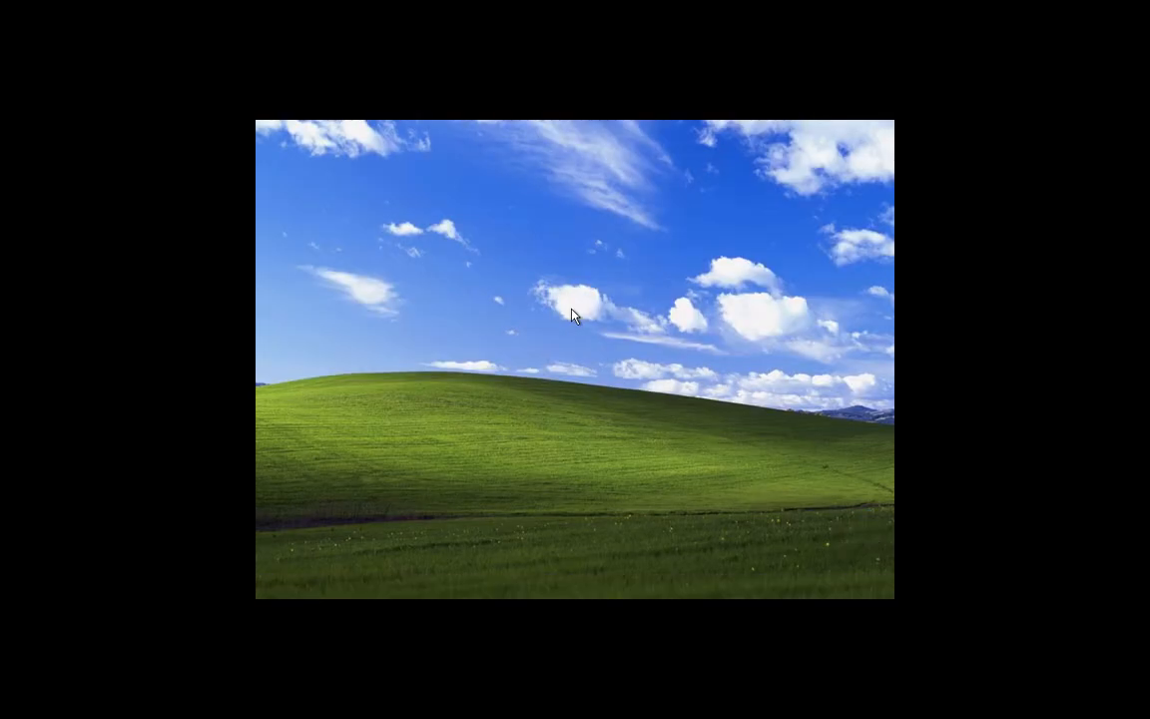